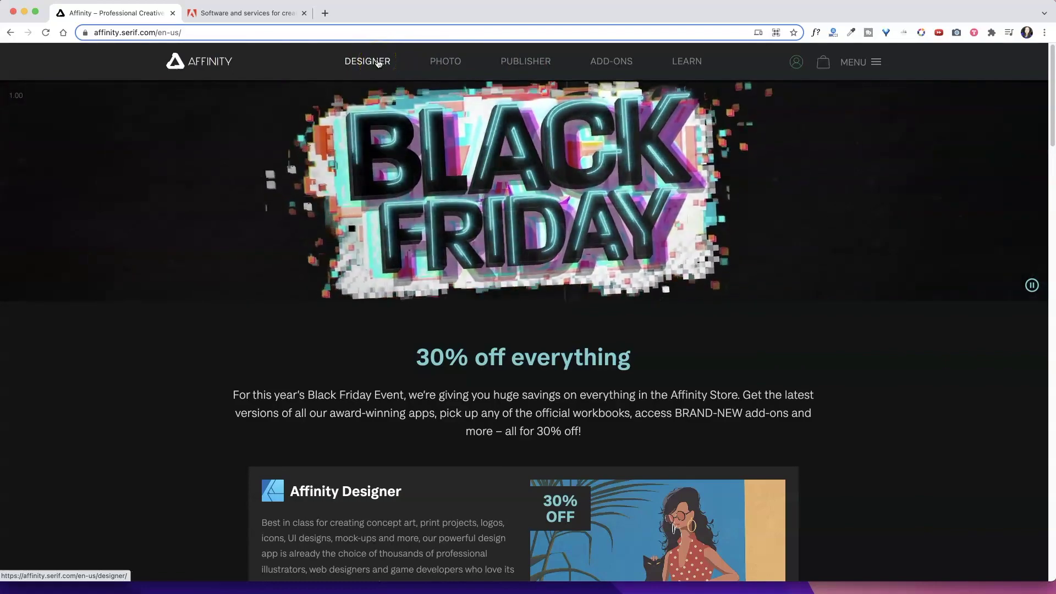
Scroll the Affinity site to the Publisher card's $37.99 one-time price and the iPad section
click(440, 59)
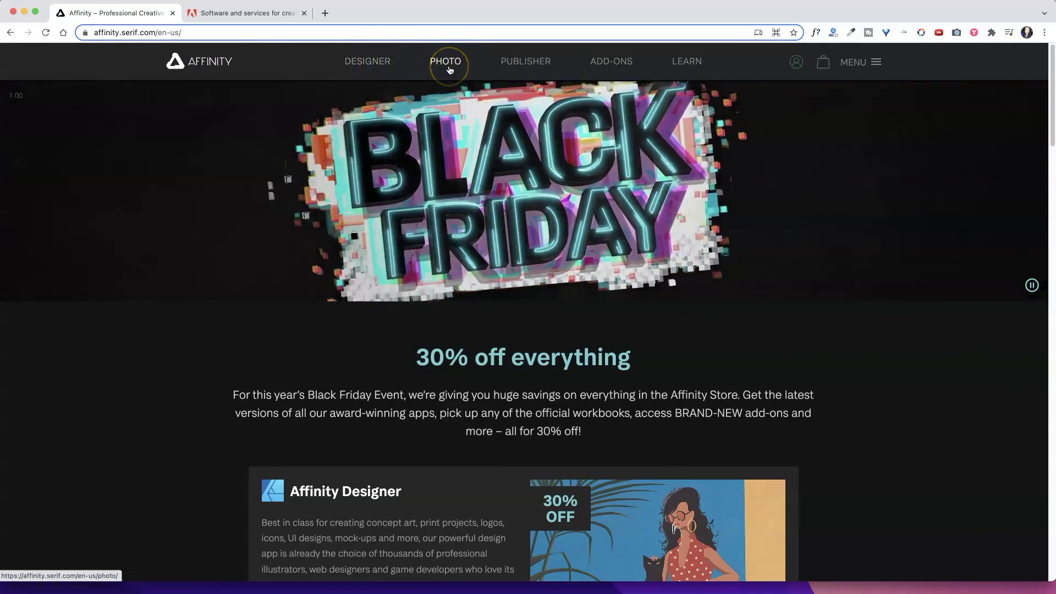
click(528, 64)
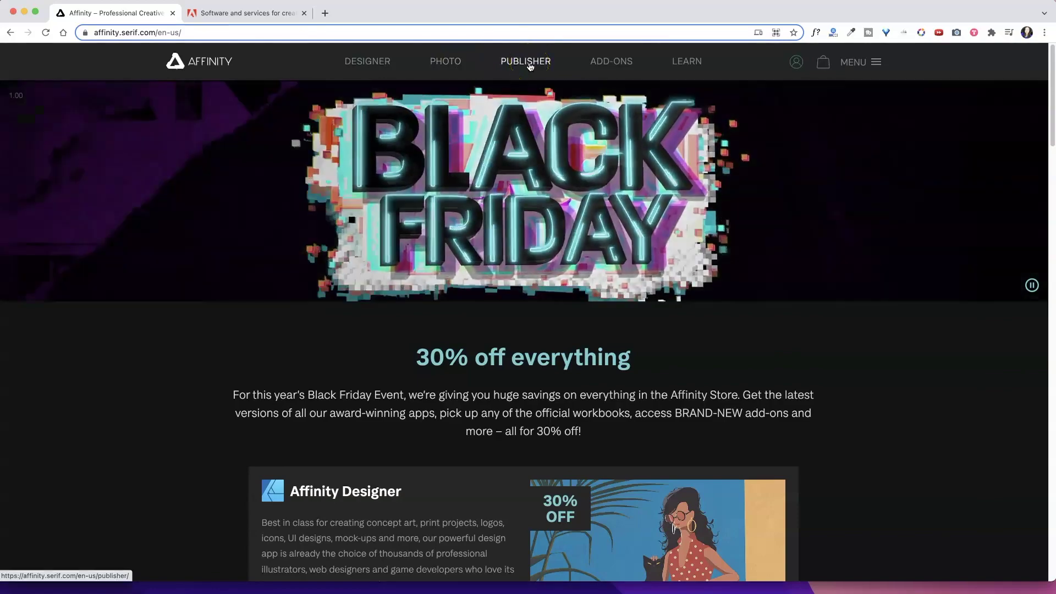
scroll(525, 198, down, 1)
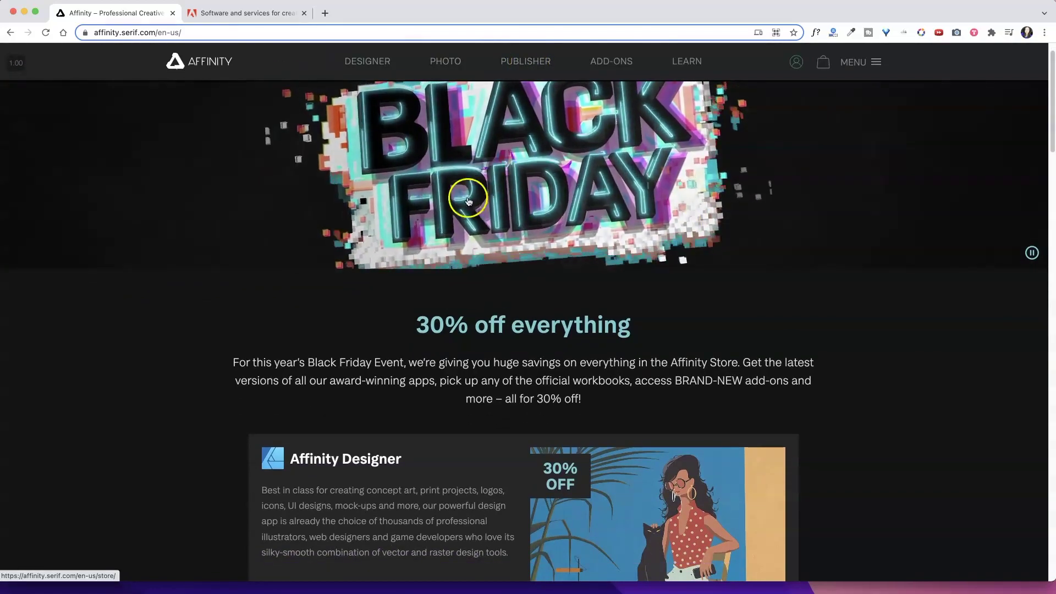
scroll(524, 249, down, 2)
scroll(523, 275, down, 9)
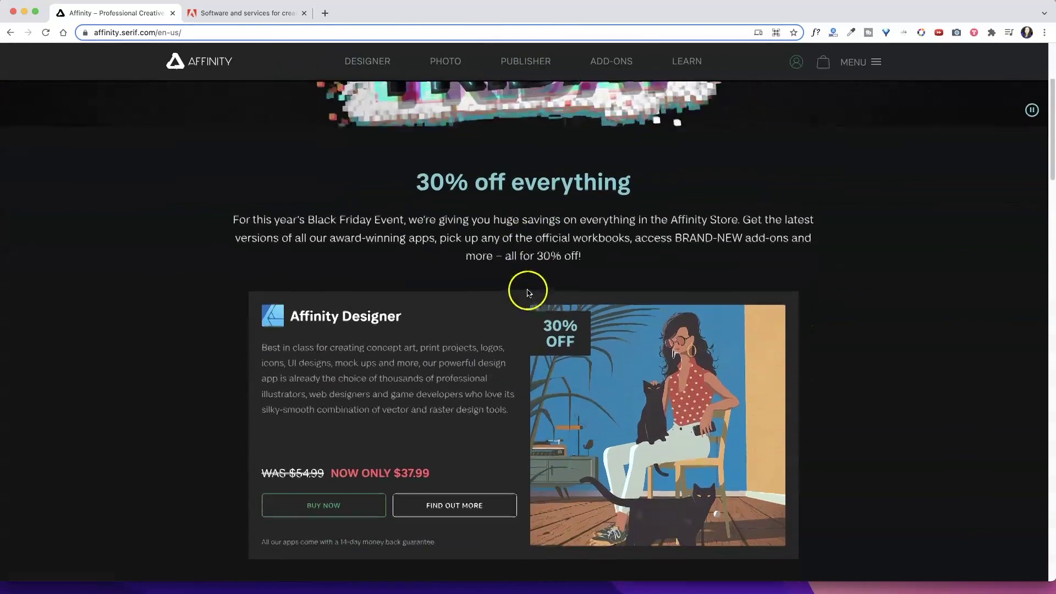
scroll(529, 295, down, 5)
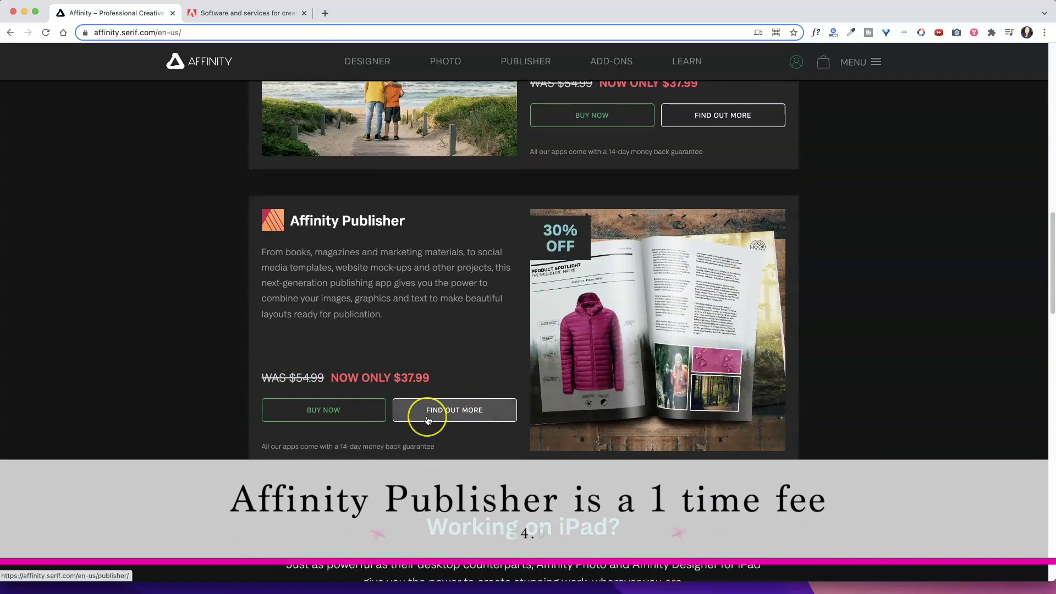
scroll(428, 421, down, 1)
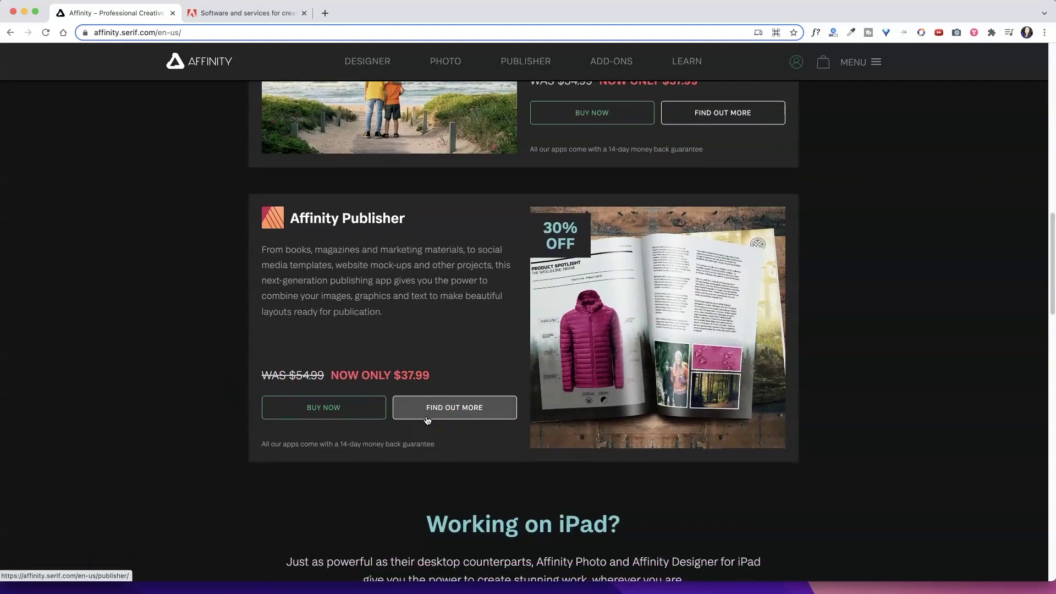
click(421, 433)
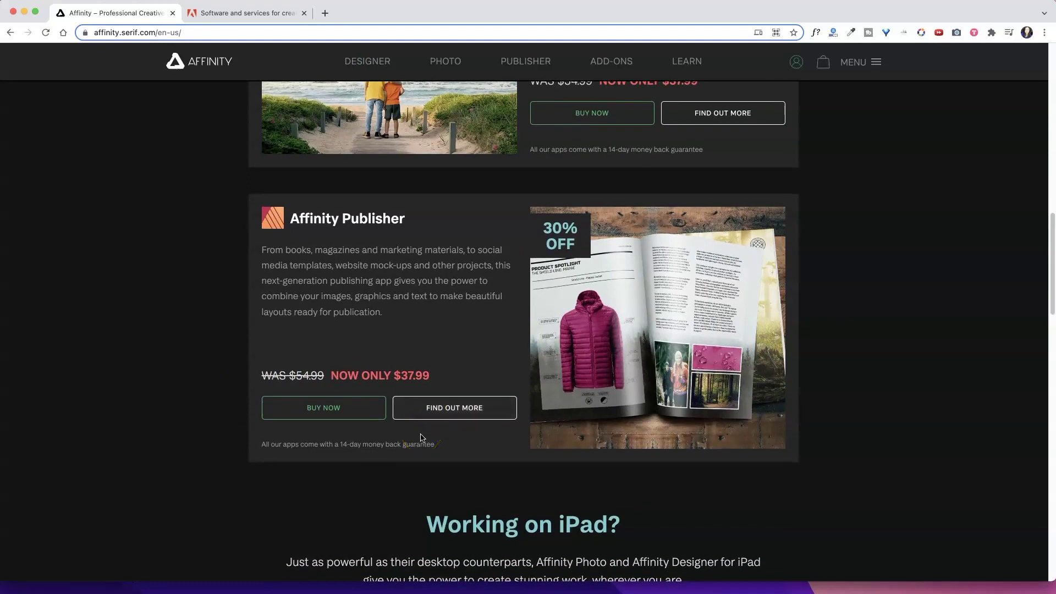
scroll(421, 438, down, 3)
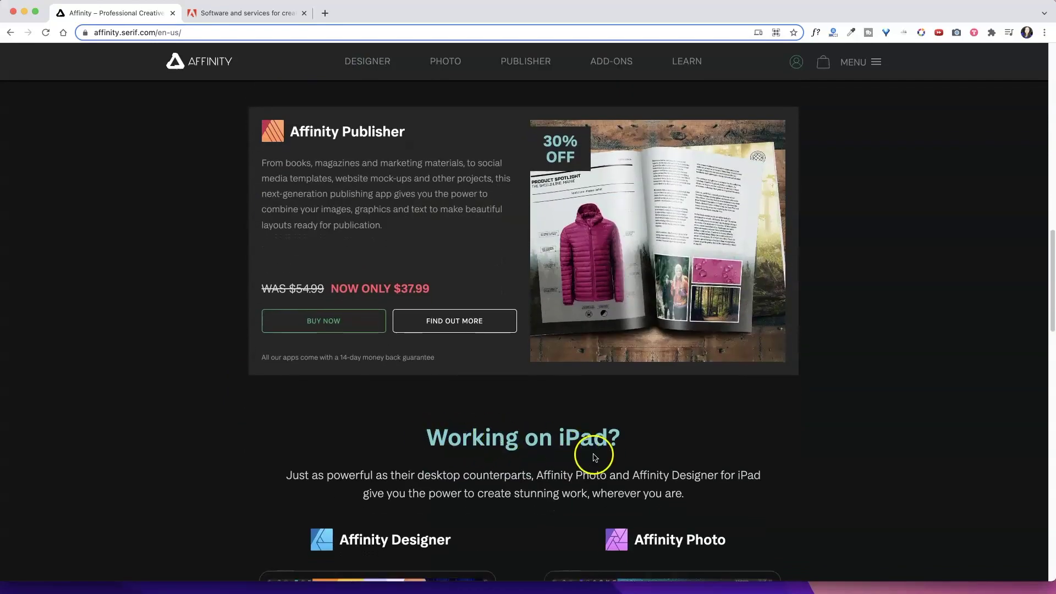
scroll(592, 453, down, 5)
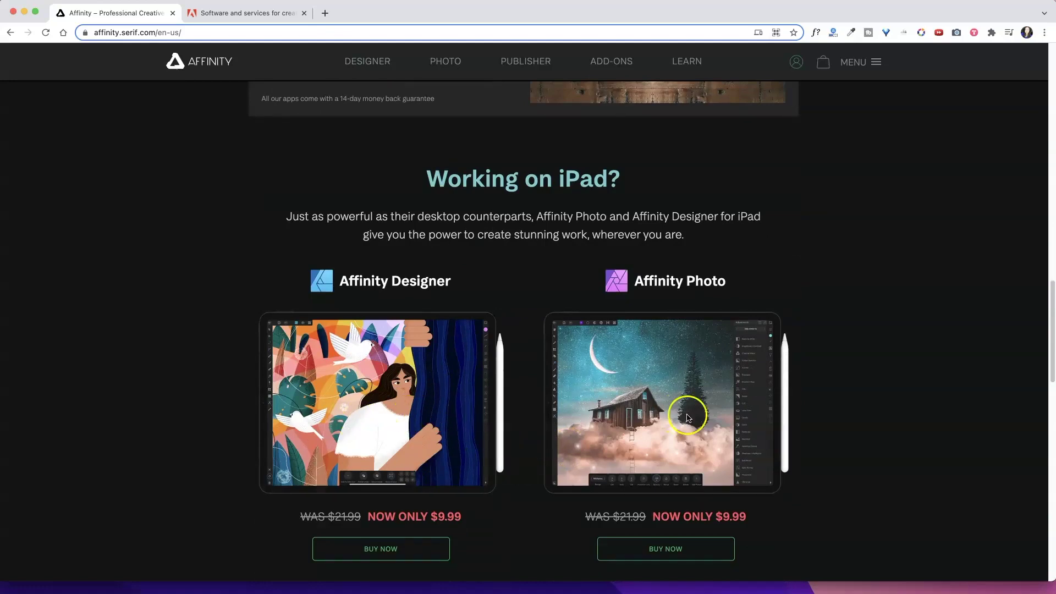
Switch to Adobe's Creative Cloud for teams free-trial page
scroll(669, 417, up, 1)
scroll(669, 417, up, 4)
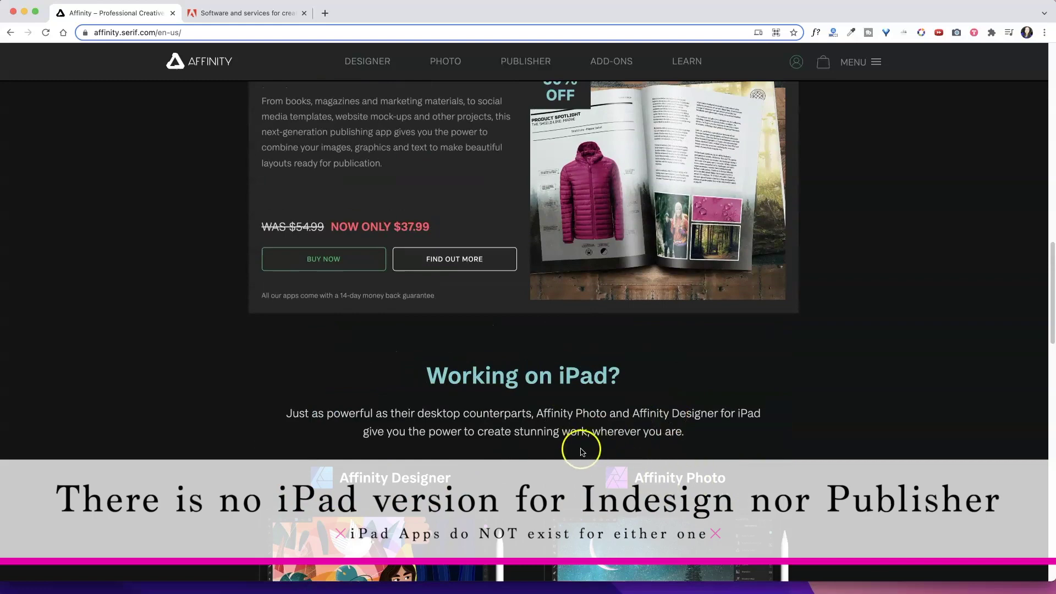
click(228, 13)
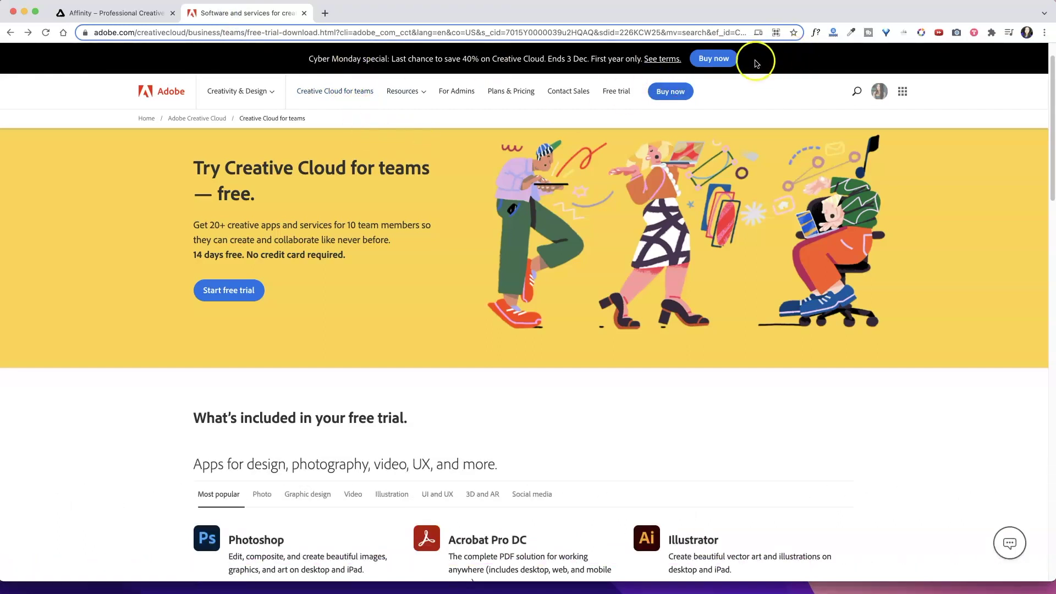
Bring up the Creative Cloud plans and pricing page and scroll down to InDesign
click(723, 59)
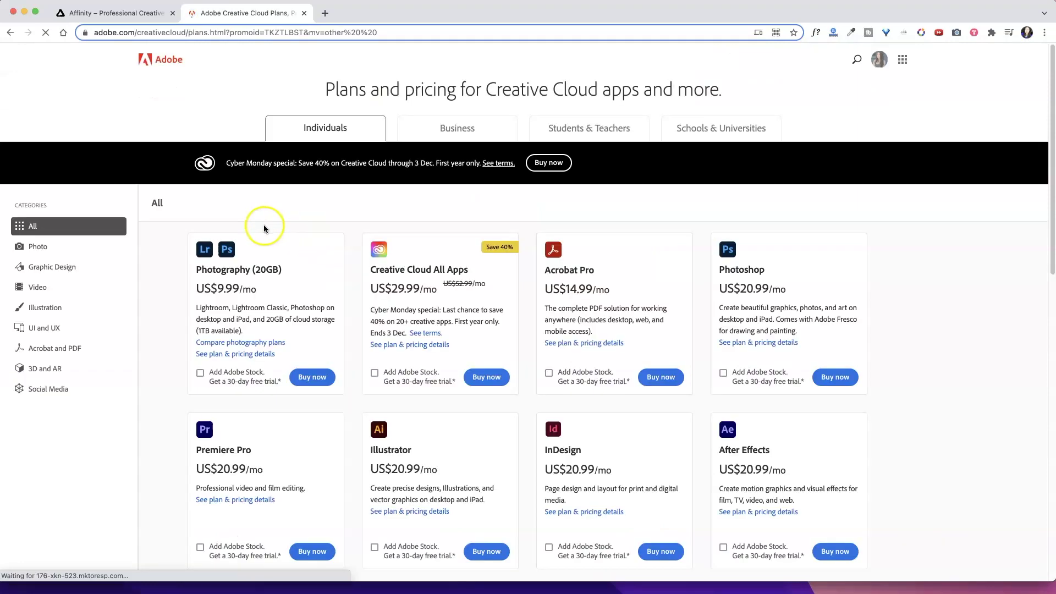
scroll(424, 201, down, 3)
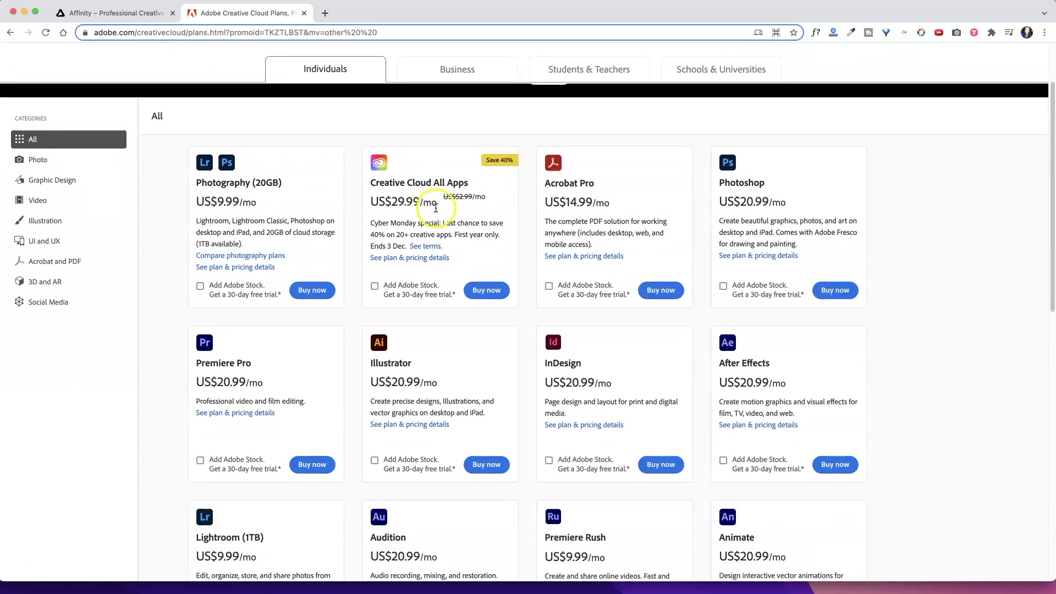
scroll(501, 260, down, 1)
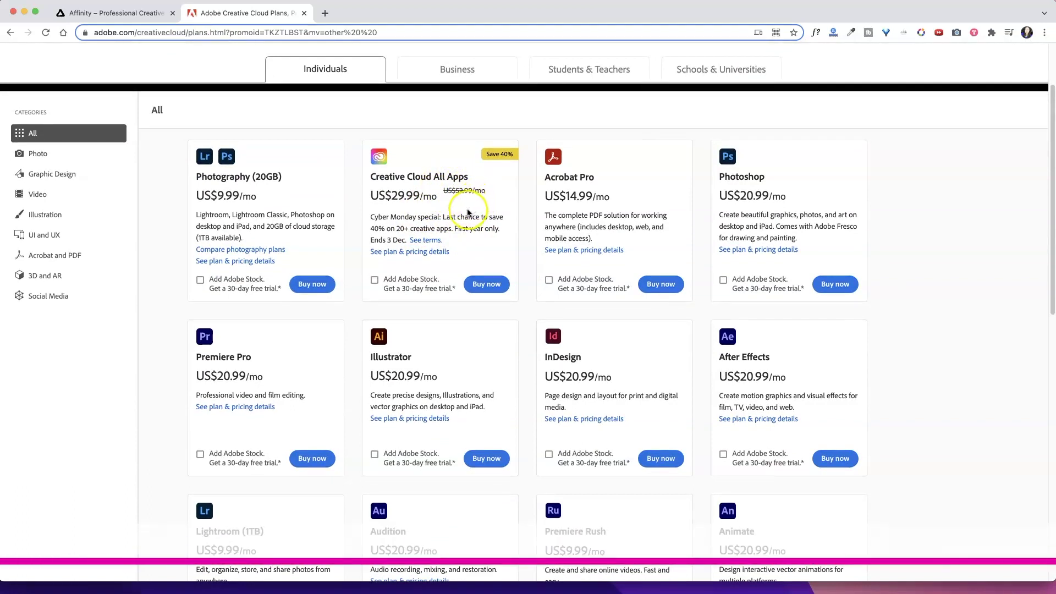
scroll(463, 215, down, 1)
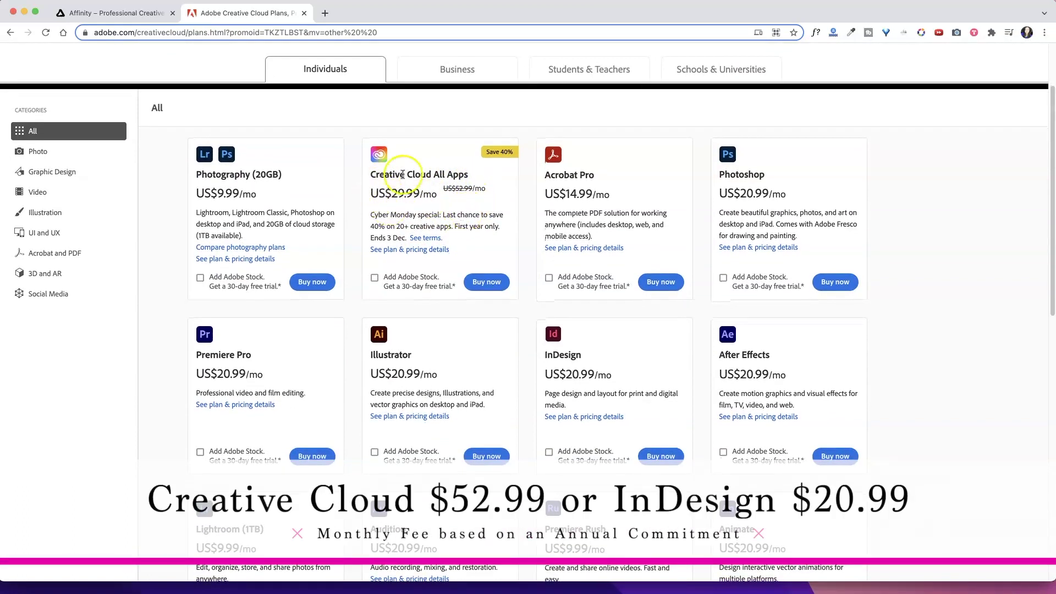
scroll(643, 391, down, 1)
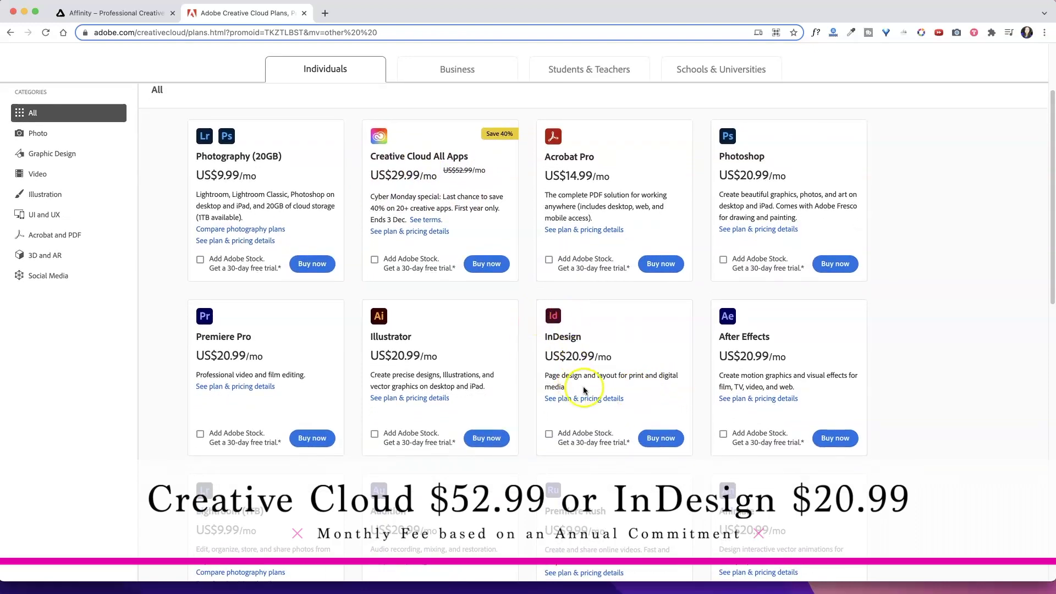
Show InDesign's US$20.99/mo, US$239.88/yr prepaid and US$31.49/mo plan options
click(665, 438)
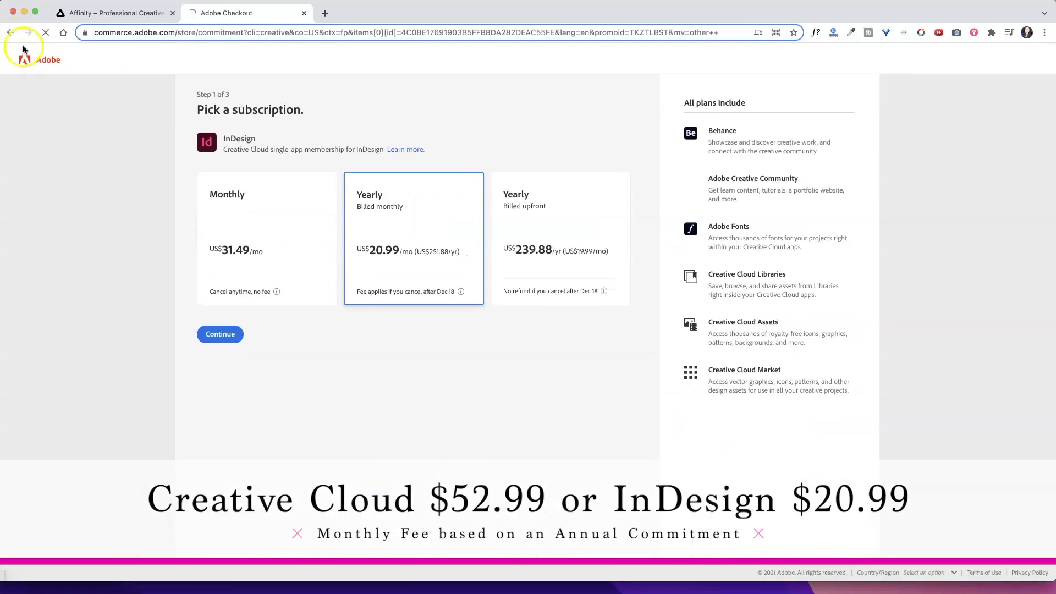
click(11, 32)
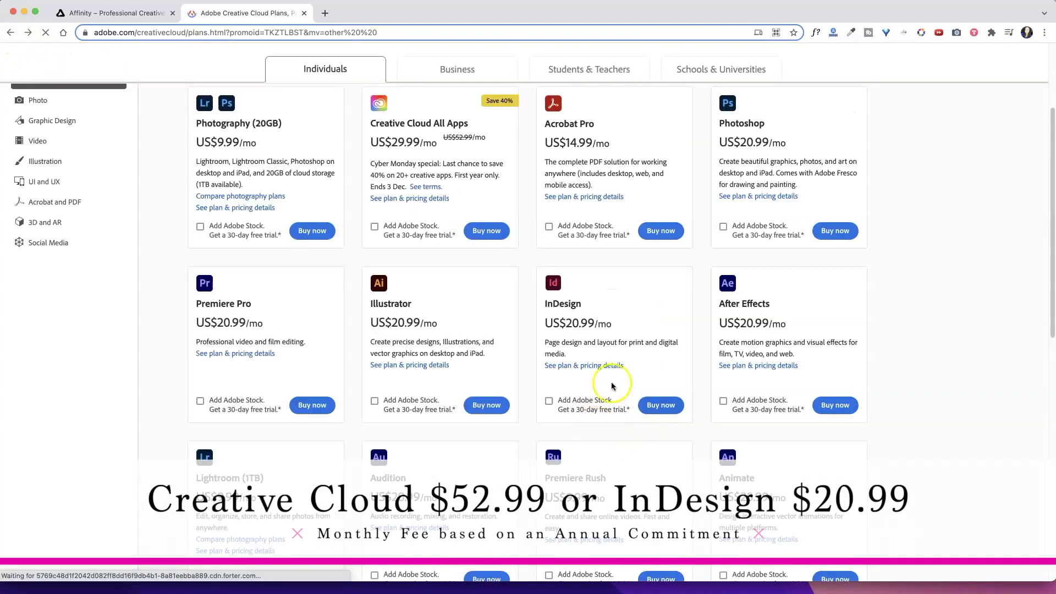
click(600, 365)
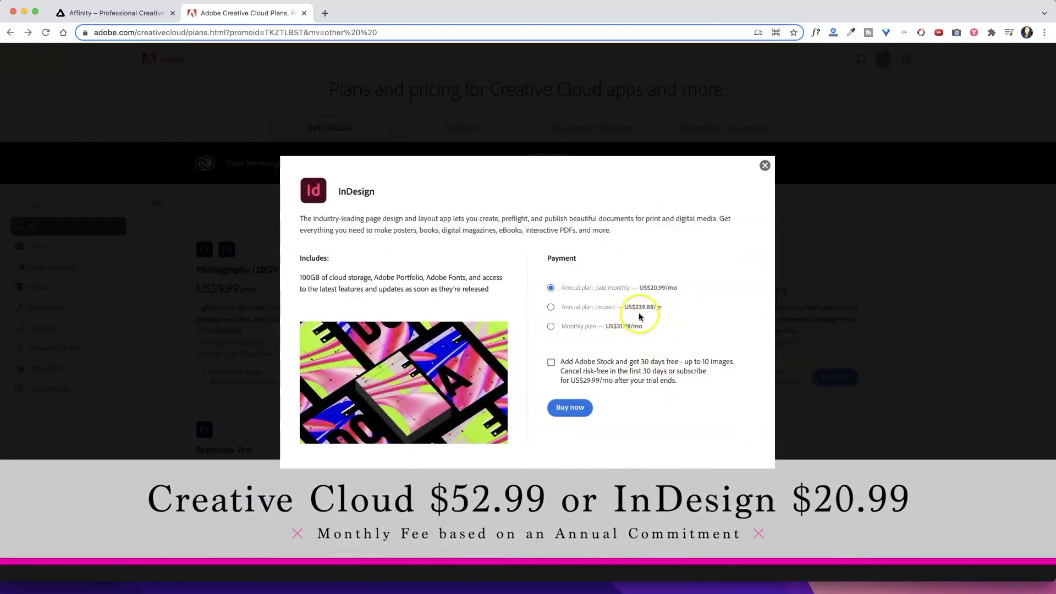
Calculate 239.88 ÷ 12 = 19.99 in Calculator, then close InDesign's plan details
click(770, 580)
text(239.88)
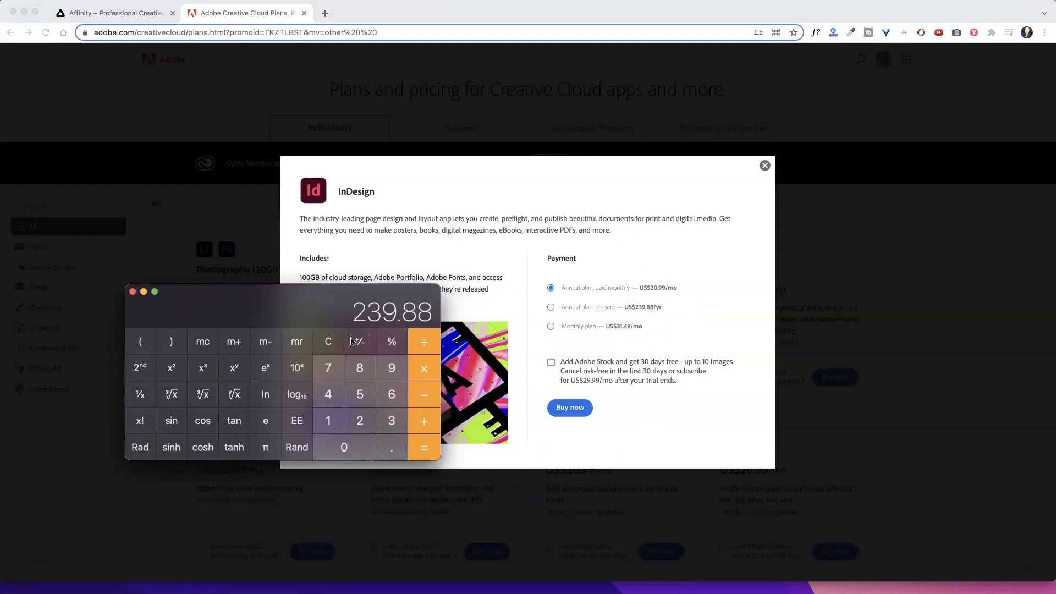
text(/12)
key(Return)
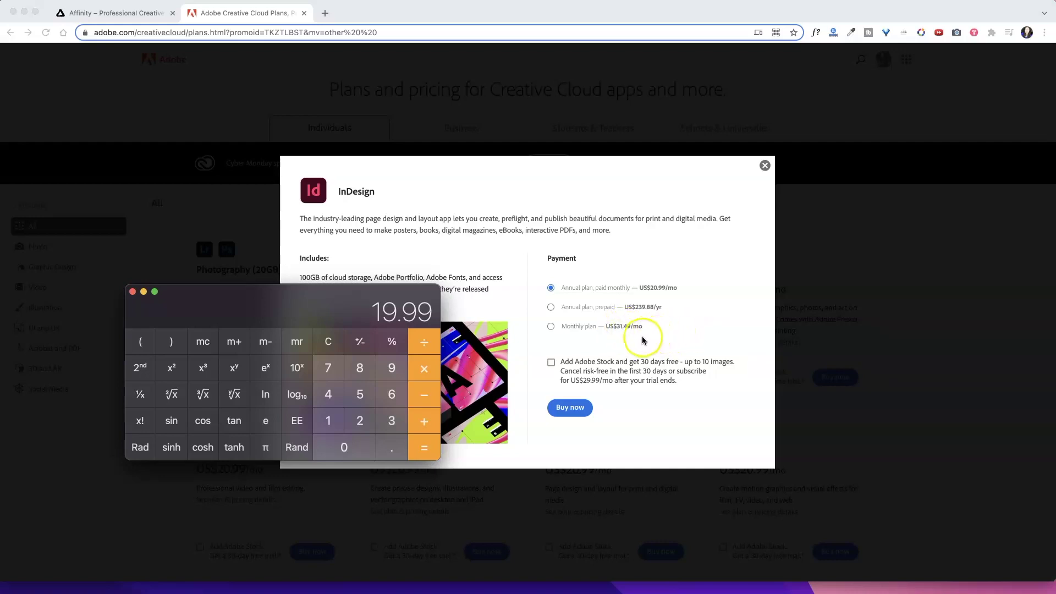
click(765, 166)
click(765, 166)
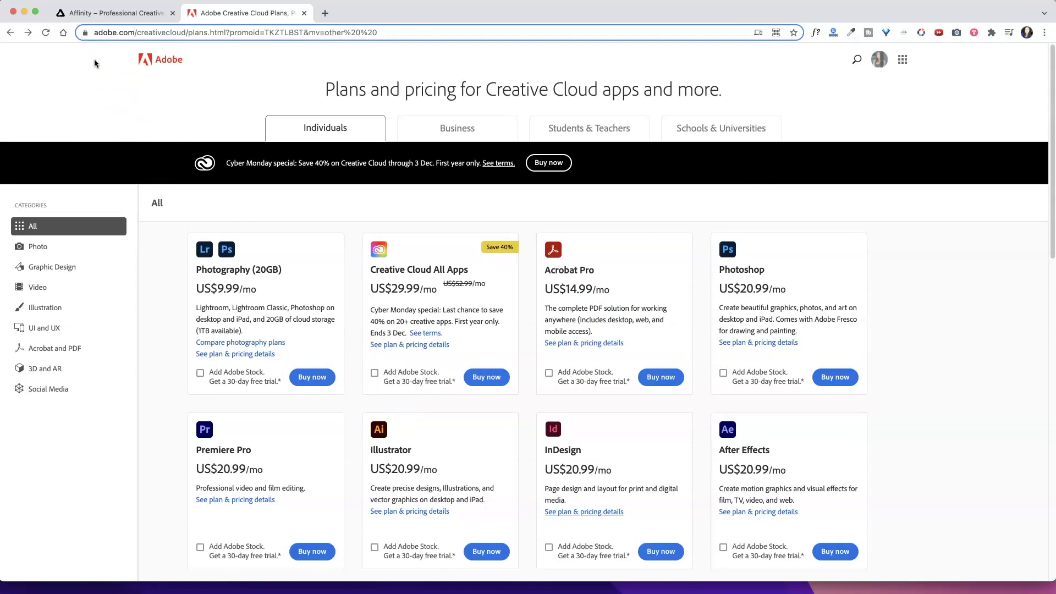
Bring up the 01 Indesign File folder and check which apps can open the .idml file
key(super+Tab)
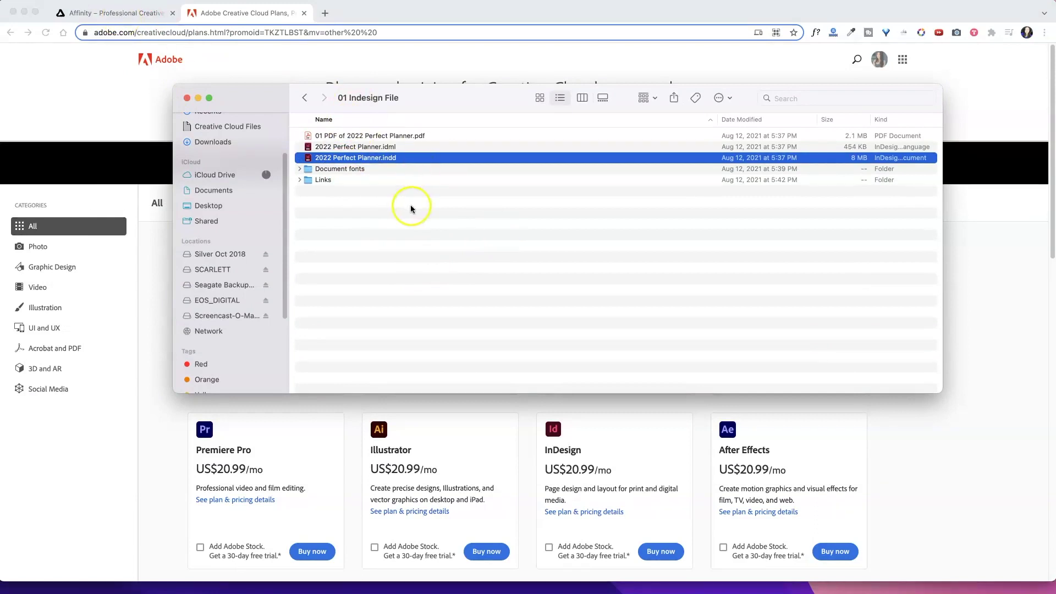
click(360, 146)
click(372, 159)
click(379, 146)
click(385, 147)
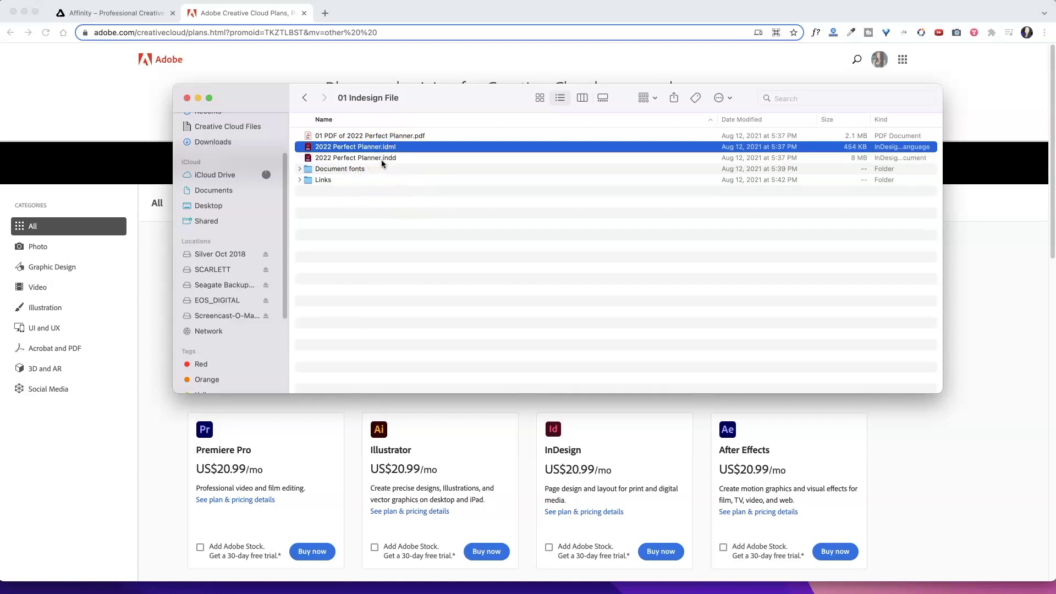
click(384, 159)
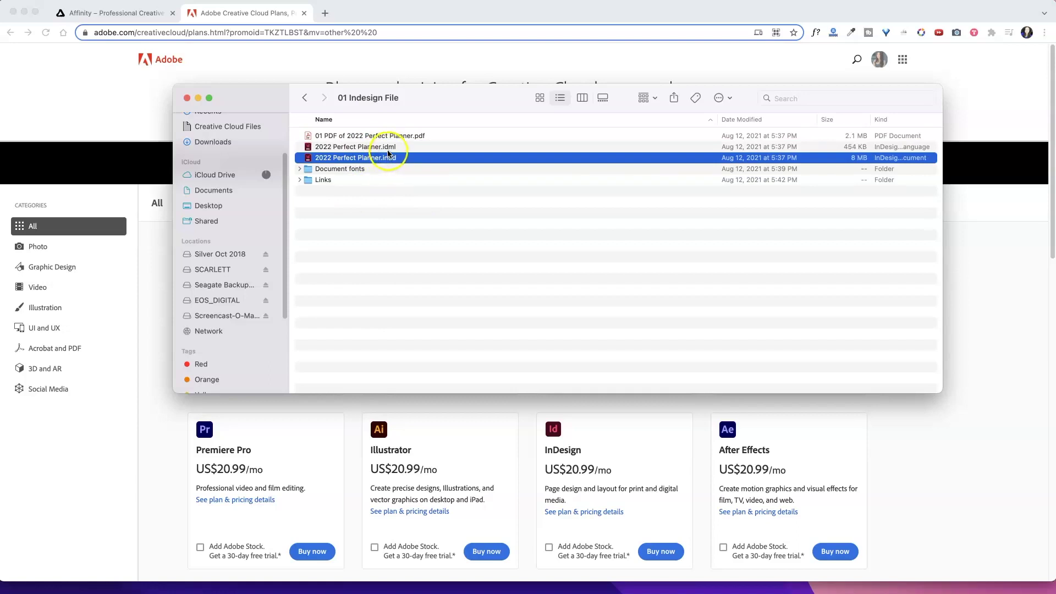
click(388, 150)
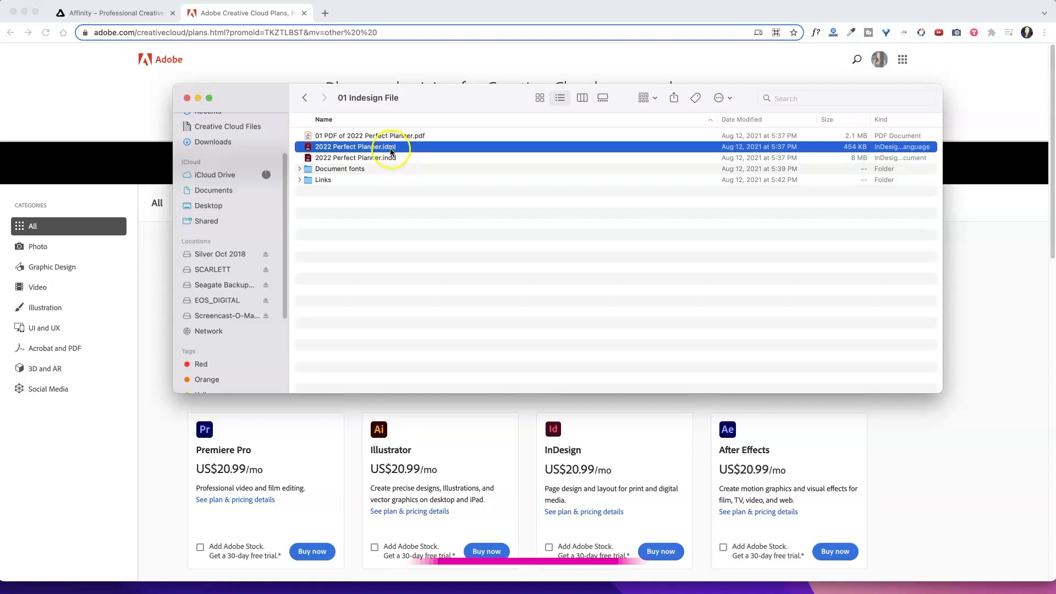
right_click(351, 150)
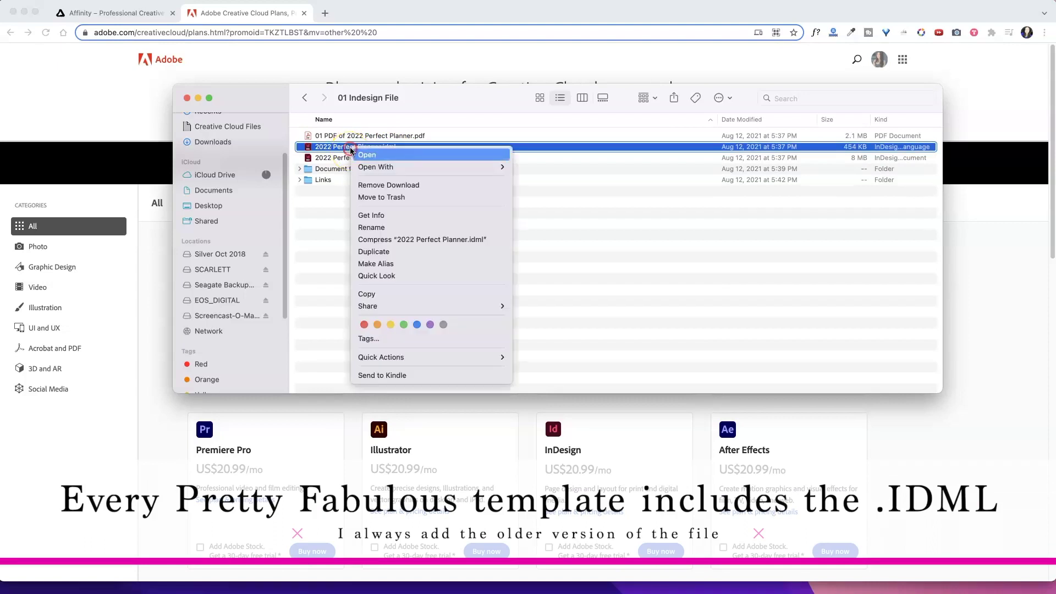
click(355, 168)
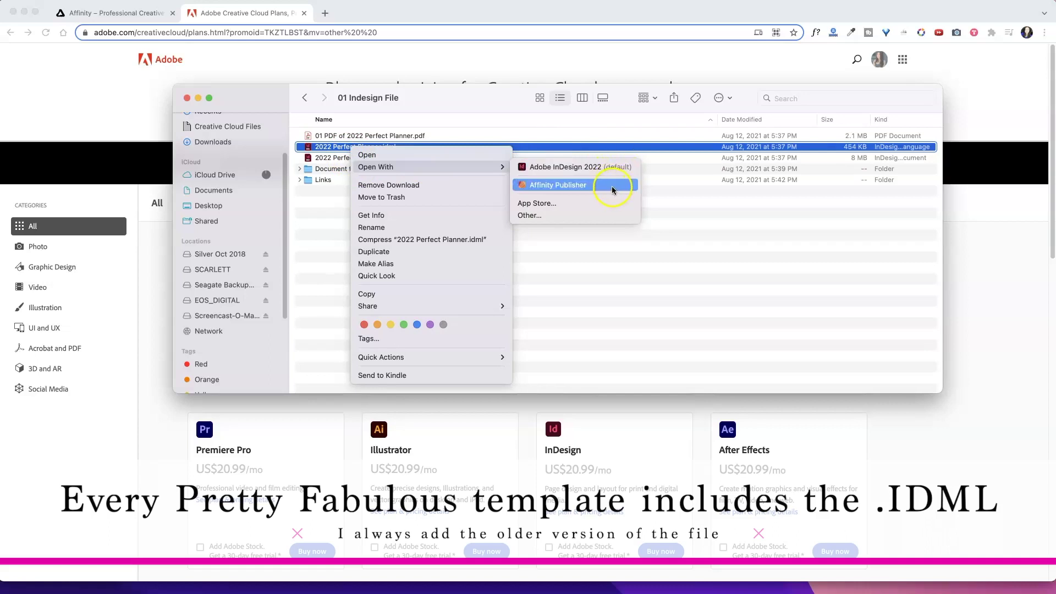
click(648, 269)
Look in the App Store for an app to open the .indd file, then close the store
click(370, 159)
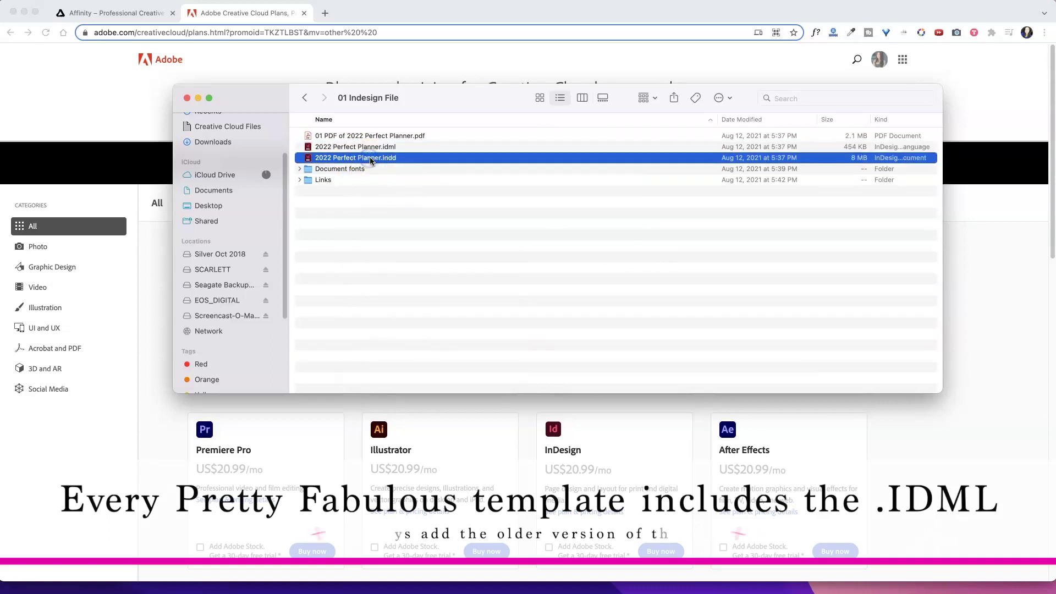
right_click(371, 159)
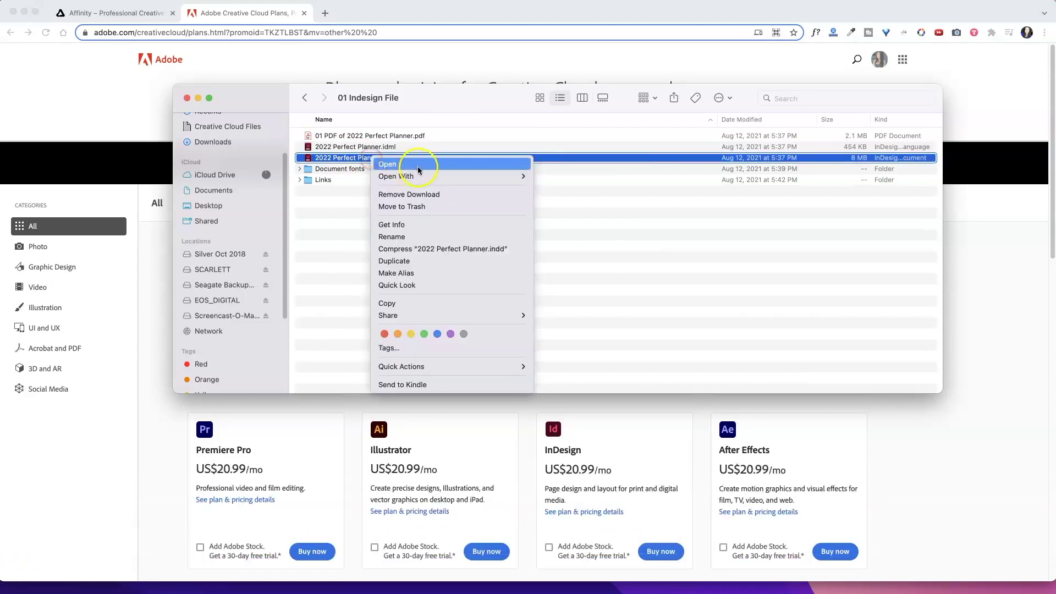
mouse_move(447, 176)
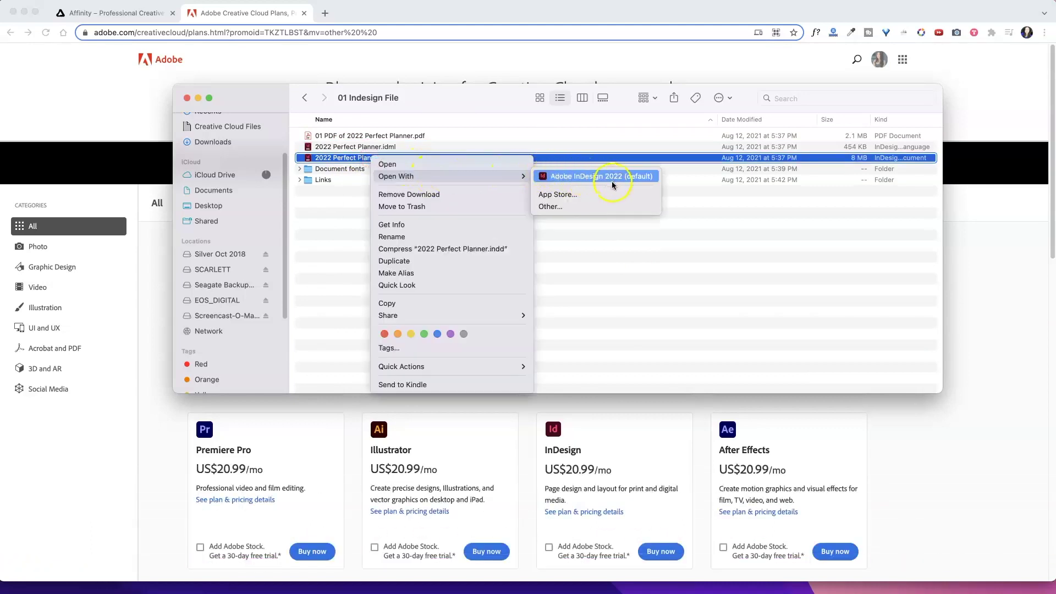
click(593, 194)
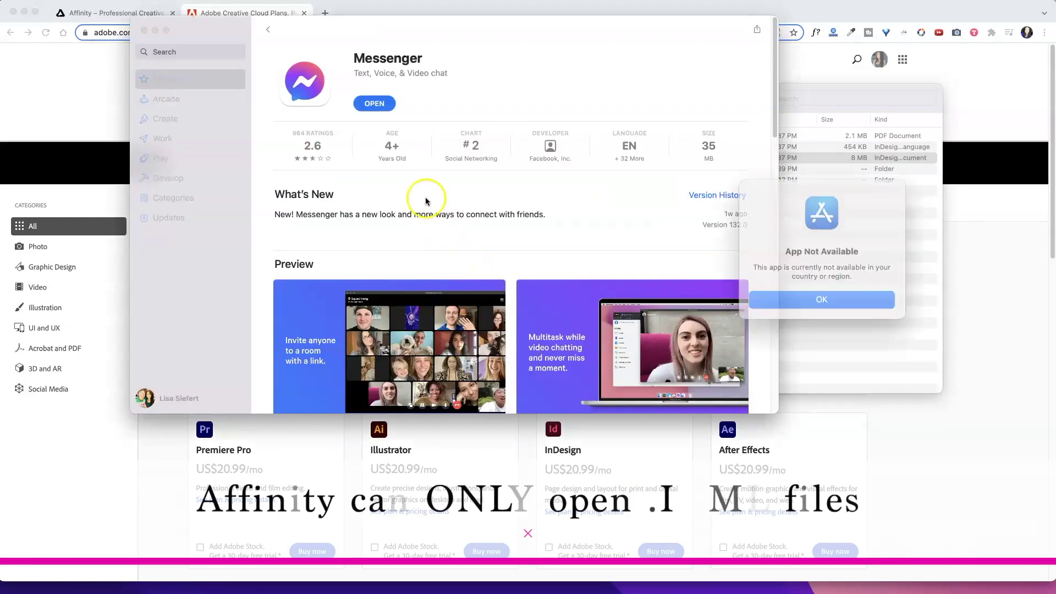
click(850, 296)
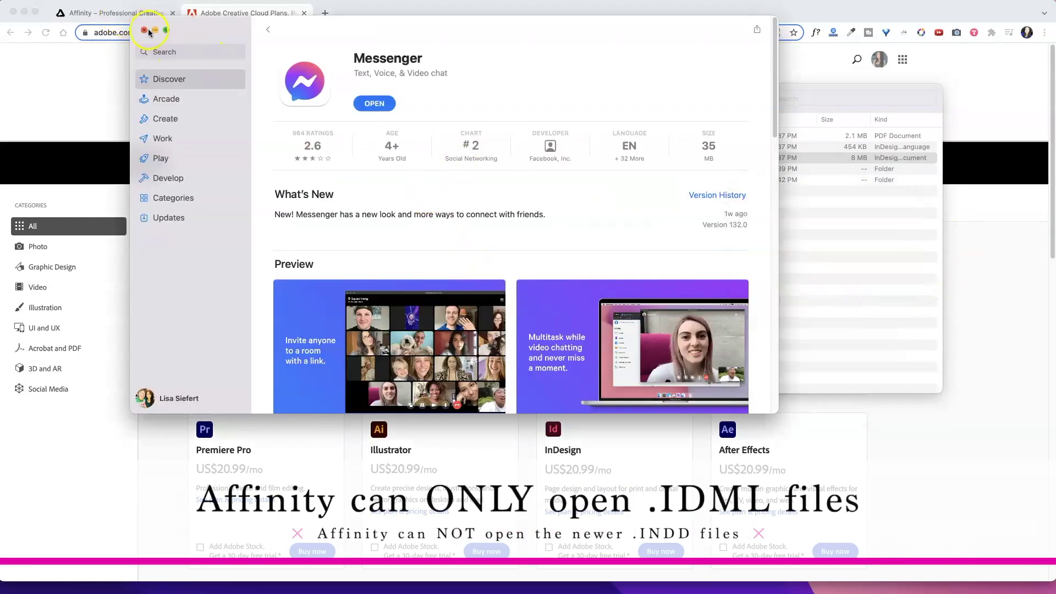
click(144, 31)
Browse other applications for the .indd file and cancel, finding no Affinity option
right_click(405, 159)
mouse_move(497, 180)
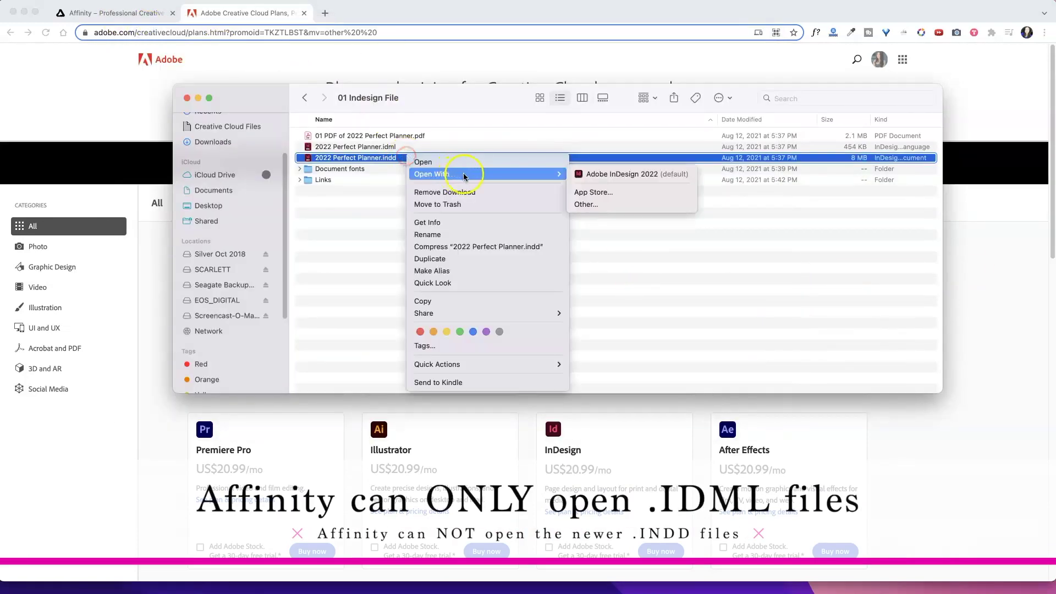
click(606, 203)
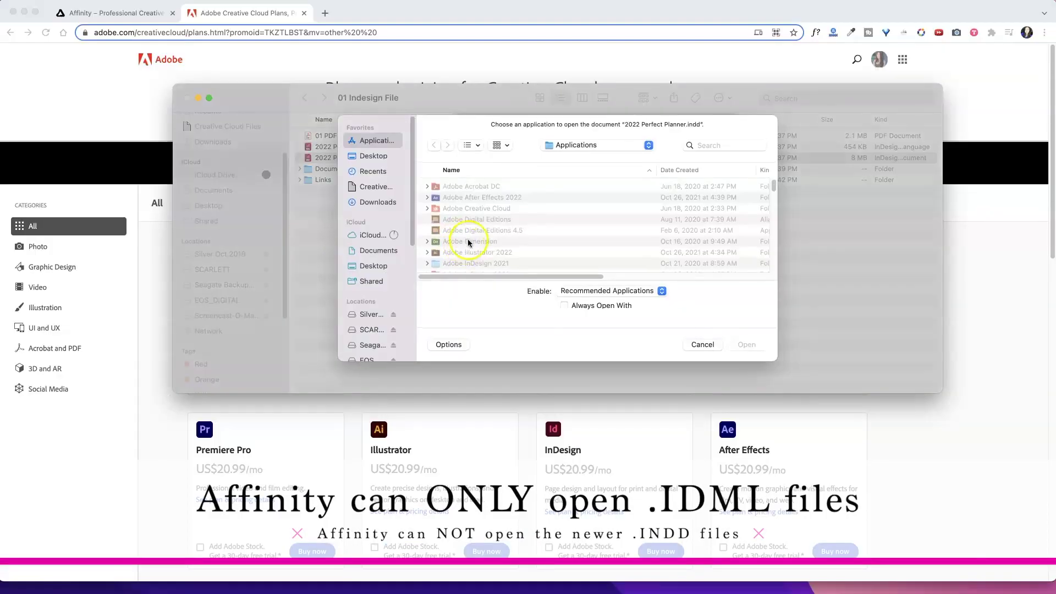
scroll(473, 220, down, 8)
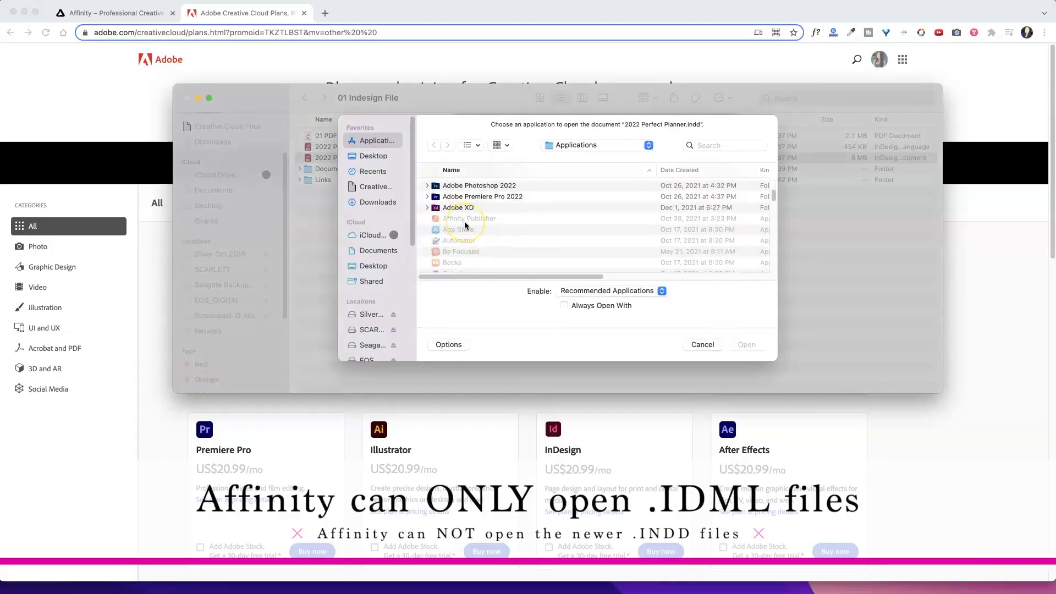
click(703, 345)
Open 2022 Perfect Planner.idml with Affinity Publisher
click(383, 147)
right_click(388, 148)
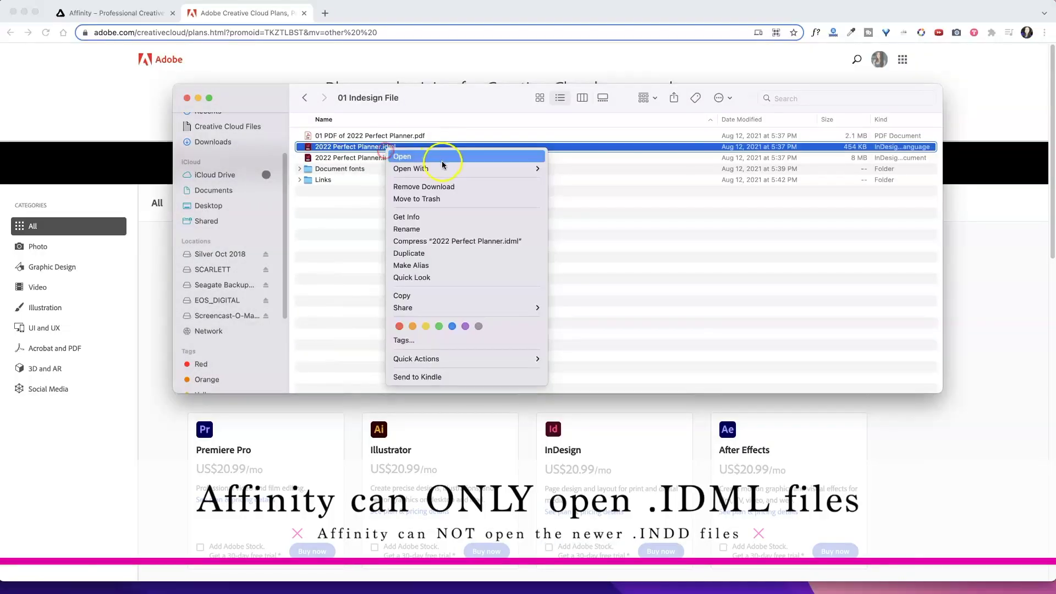
mouse_move(526, 176)
click(611, 188)
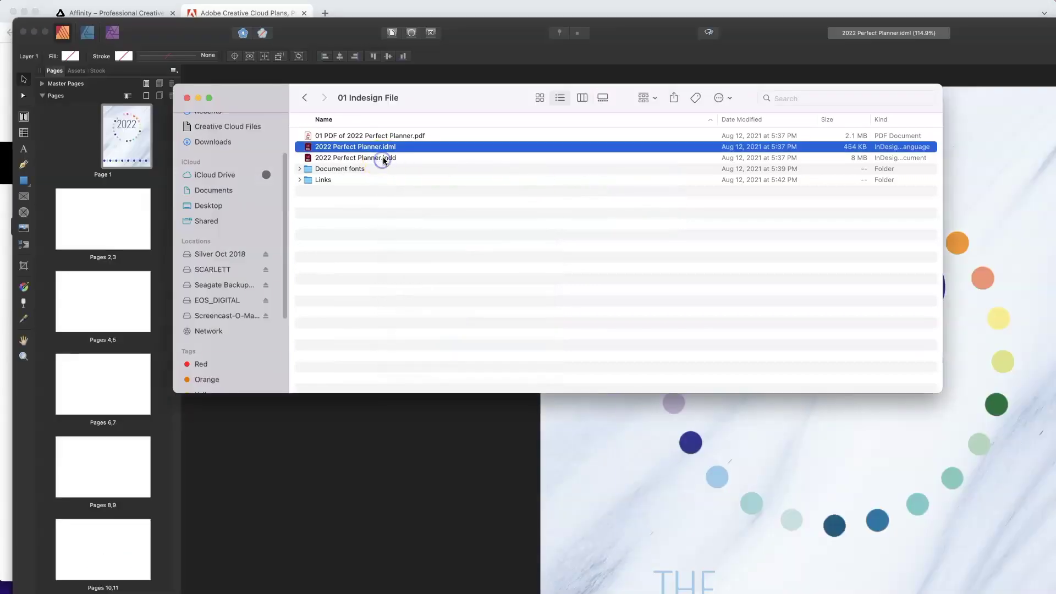
Open 2022 Perfect Planner.indd with Adobe InDesign 2022
click(384, 159)
right_click(387, 158)
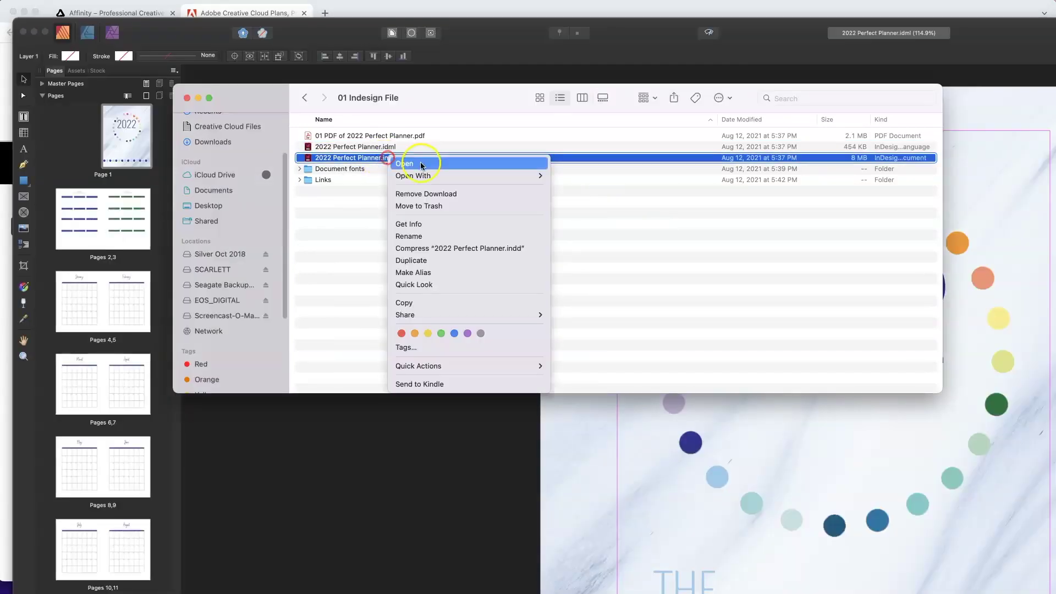
mouse_move(453, 177)
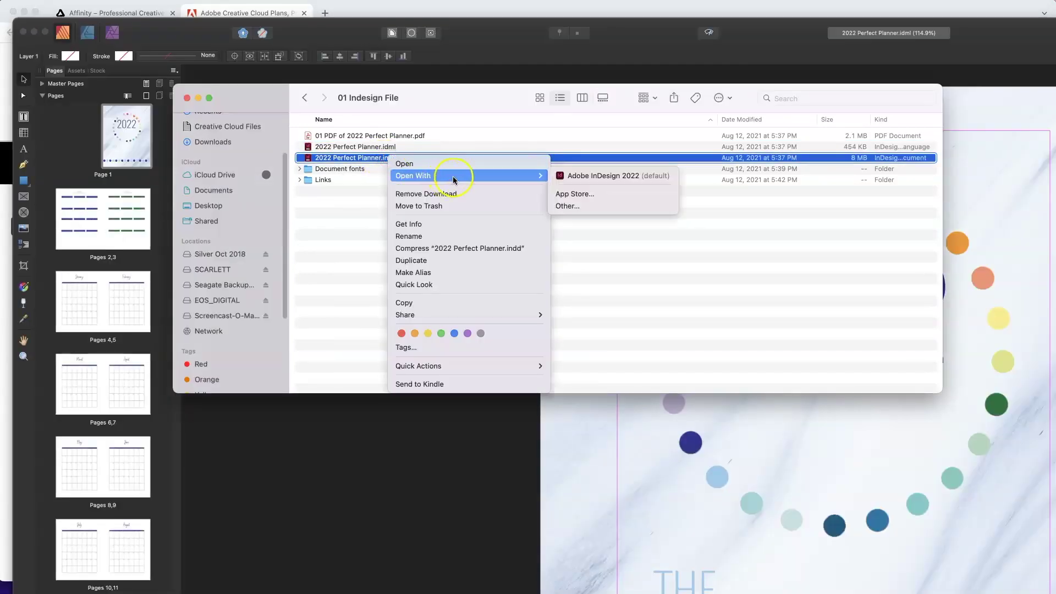
click(604, 176)
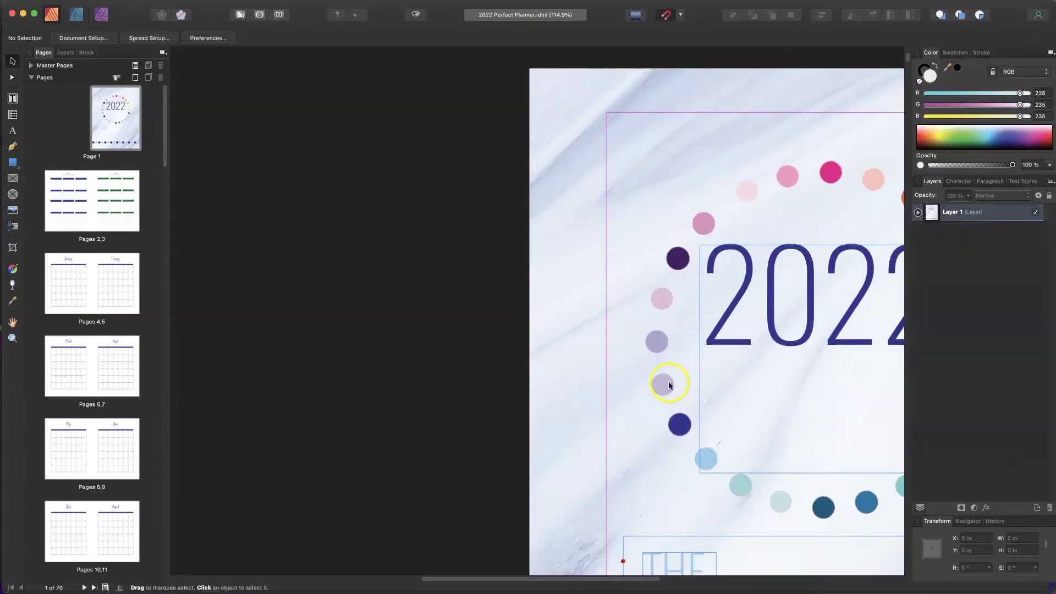
Select the cover's empty perfect planner text frame in Publisher and scroll down the cover
click(638, 573)
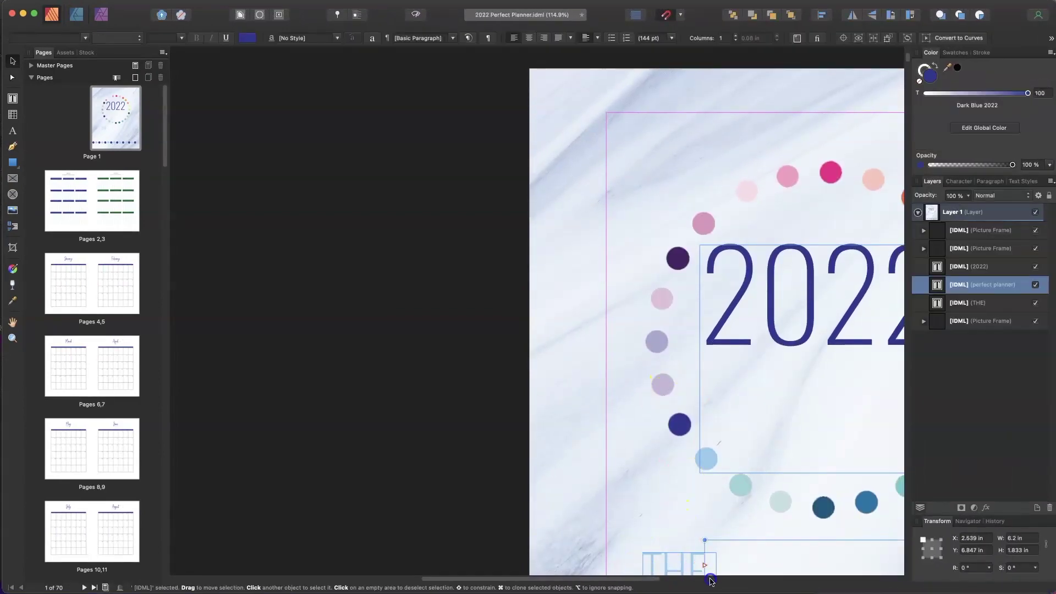
scroll(602, 572, right, 5)
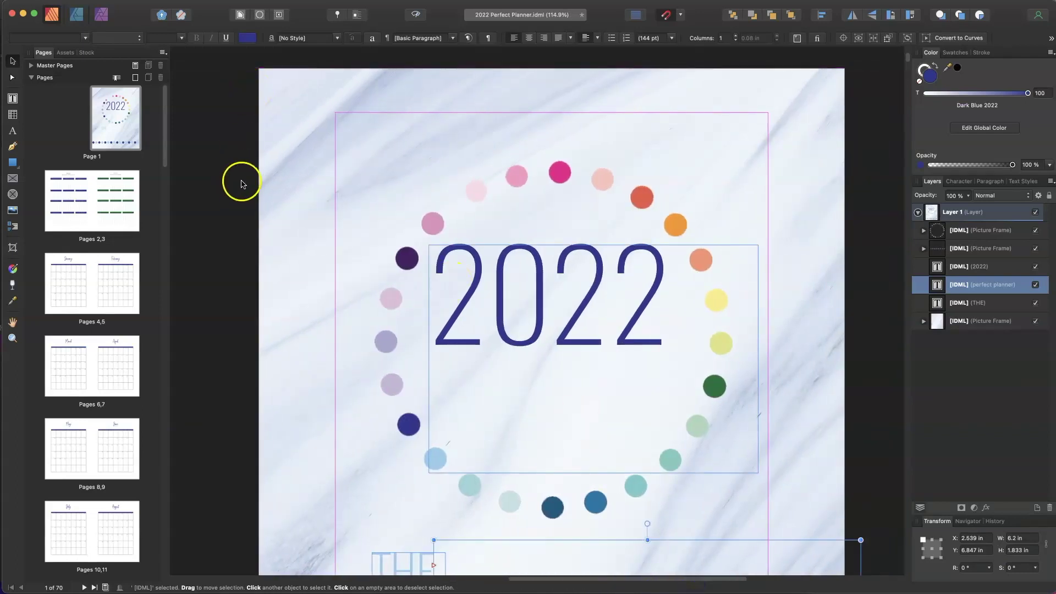
scroll(219, 172, down, 5)
scroll(225, 182, down, 2)
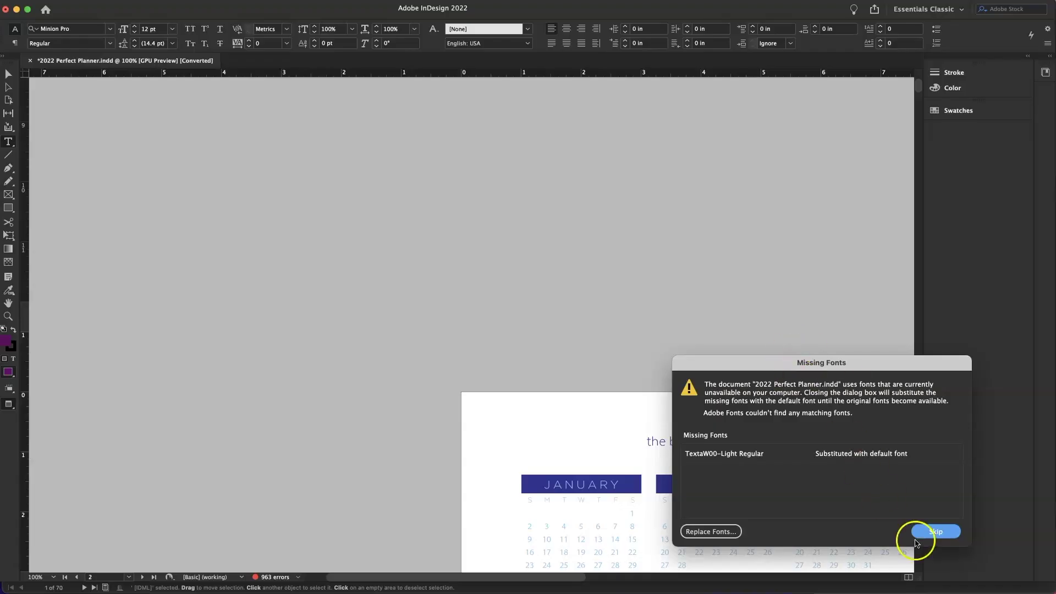
Skip the missing TextaW00-Light font and turn on Overprint Preview
click(937, 532)
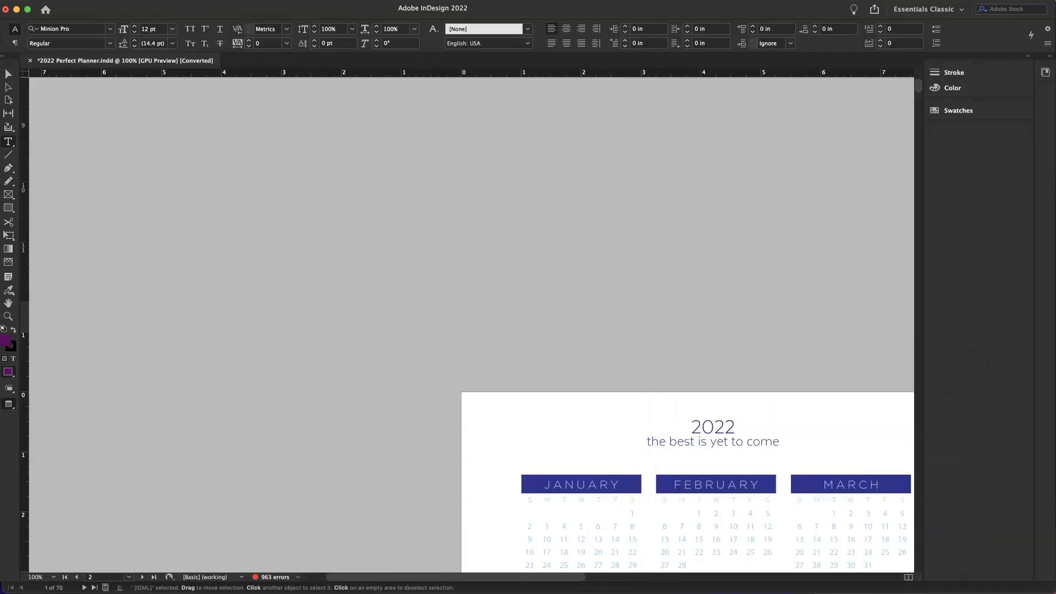
click(273, 6)
click(313, 19)
scroll(134, 190, up, 8)
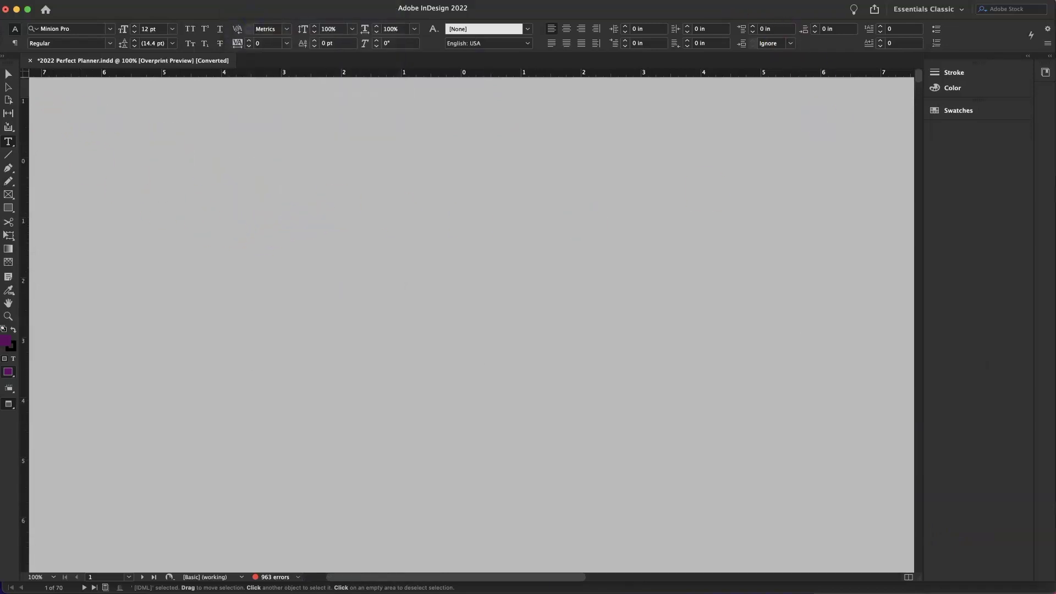
Show the Pages panel, move to the cover page and zoom out to see the script title
click(273, 6)
click(315, 234)
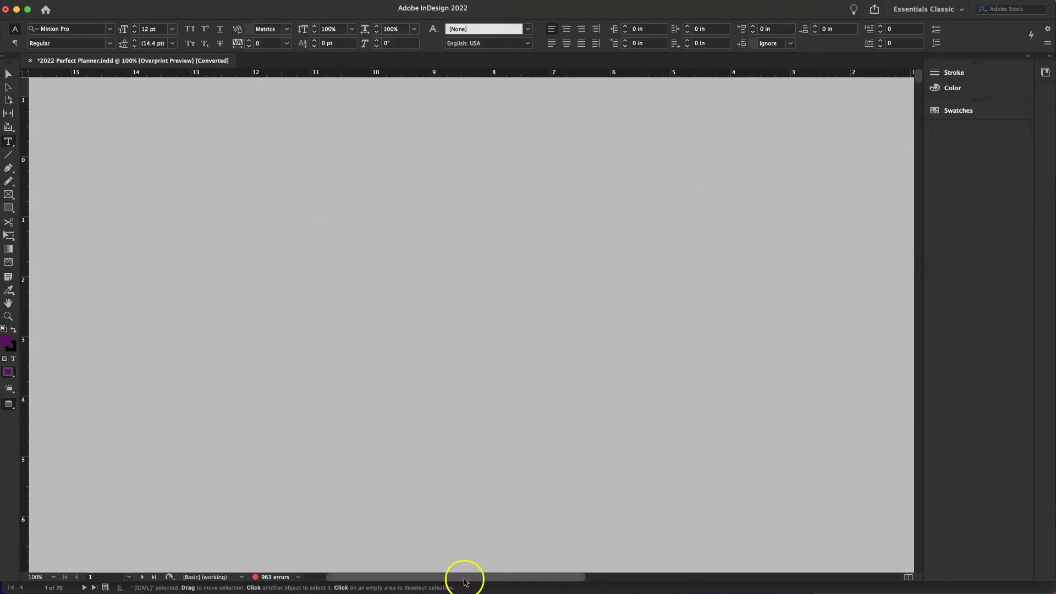
drag(468, 577, 649, 578)
scroll(698, 446, down, 1)
scroll(704, 448, down, 10)
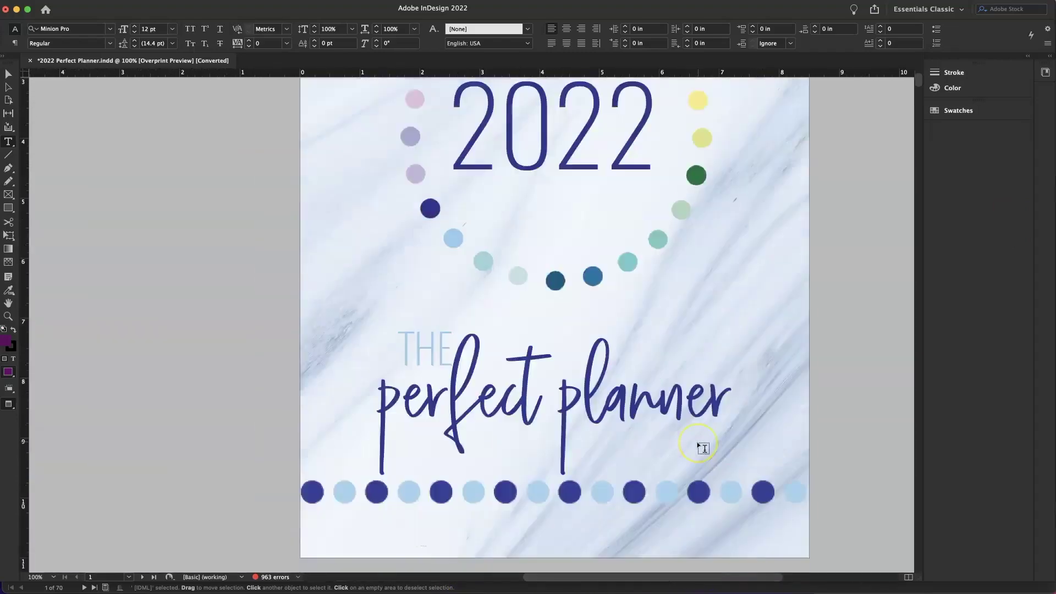
key(super+minus)
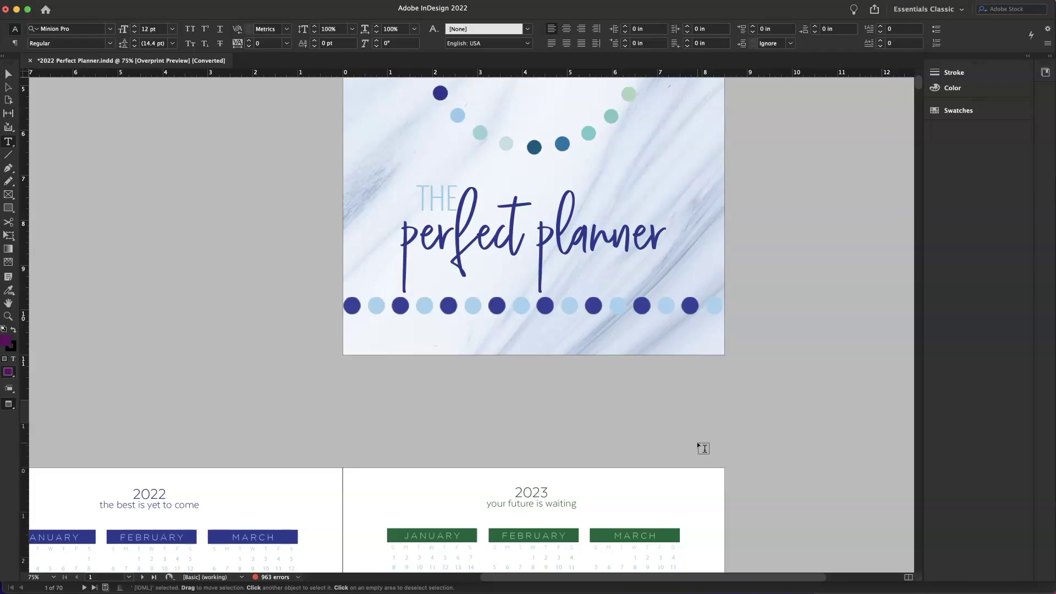
key(super+minus)
scroll(625, 412, up, 3)
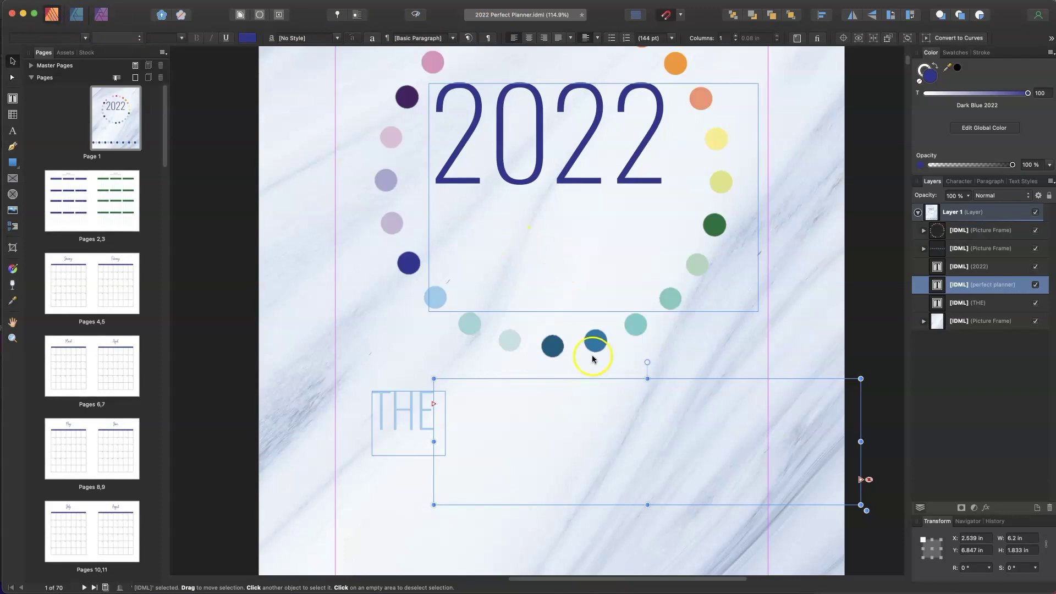
Enlarge the perfect planner frame to 6.698 × 2.355 in so the script title shows
scroll(596, 352, up, 2)
key(super+minus)
key(super+minus)
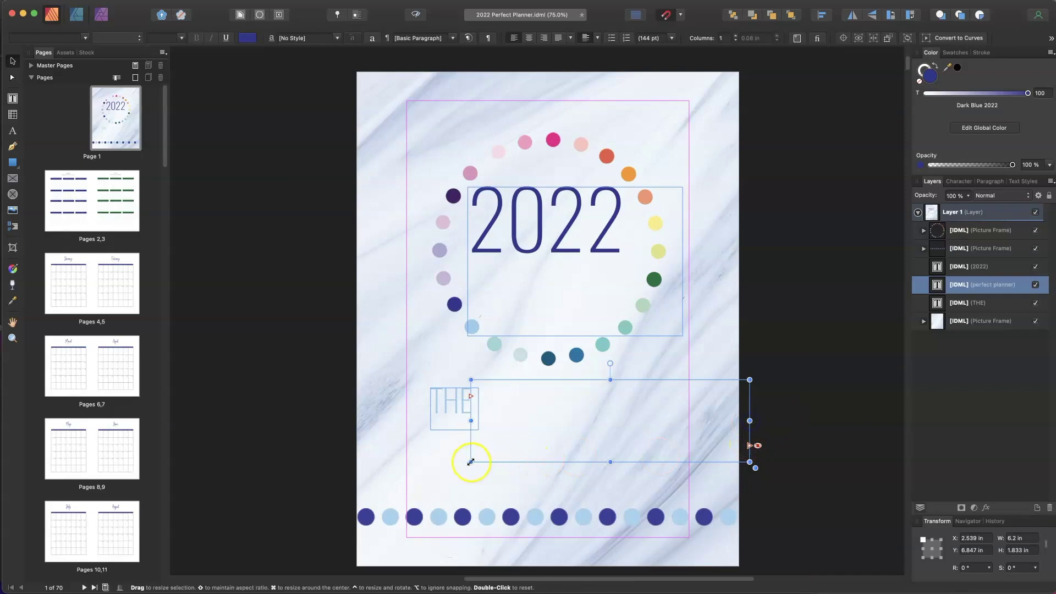
drag(471, 462, 449, 486)
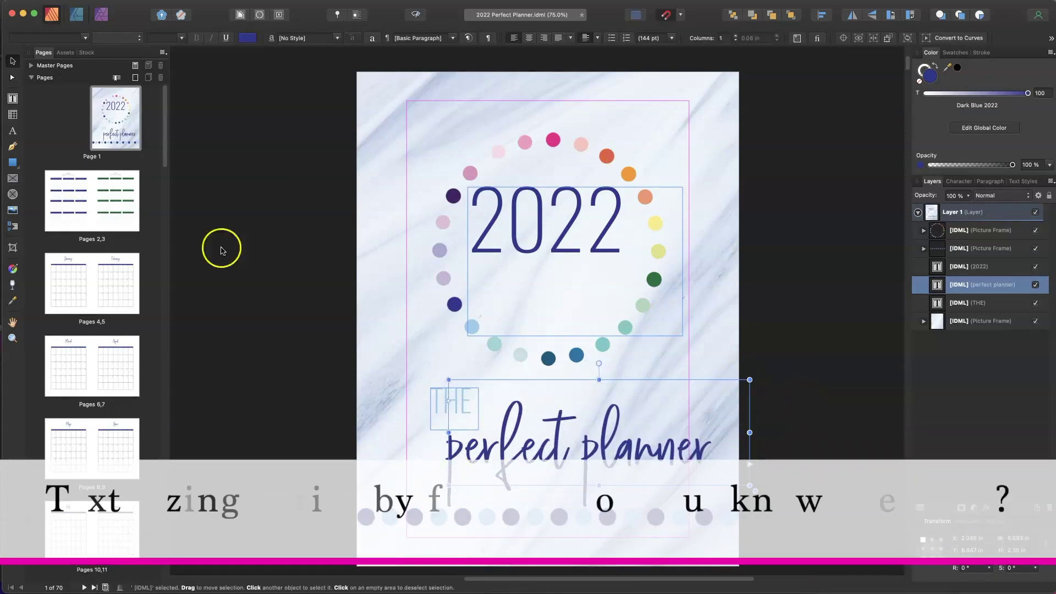
click(302, 208)
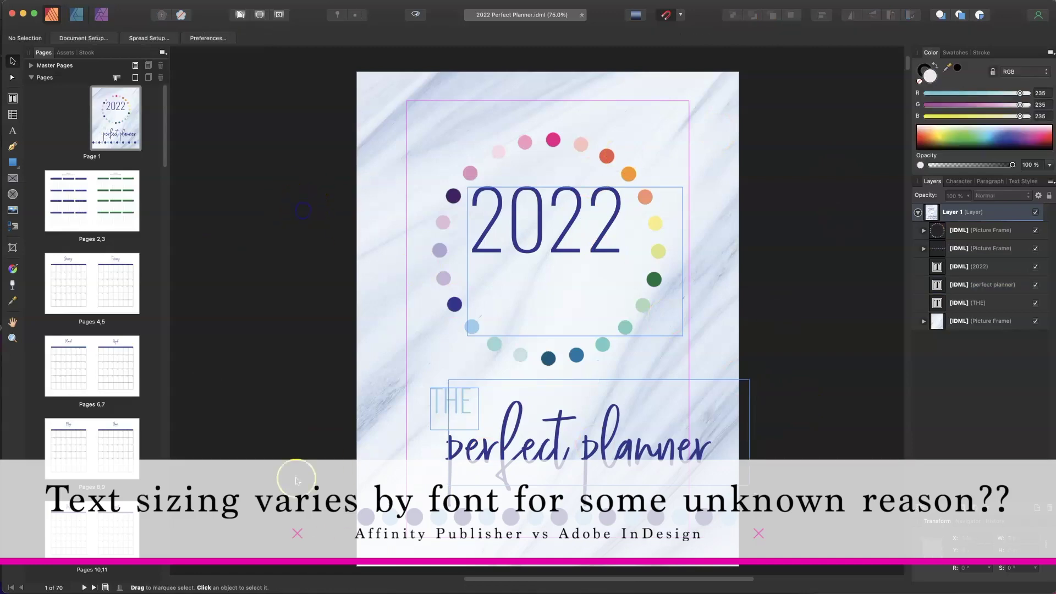
Go to the 2022/2023 calendar spread and zoom in on the date grids
click(85, 201)
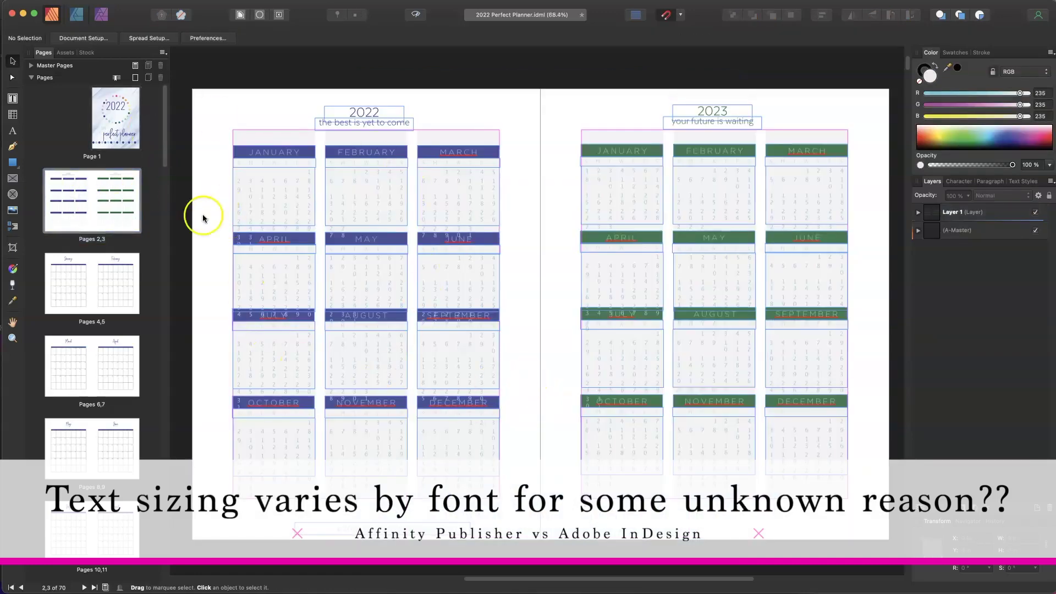
click(195, 233)
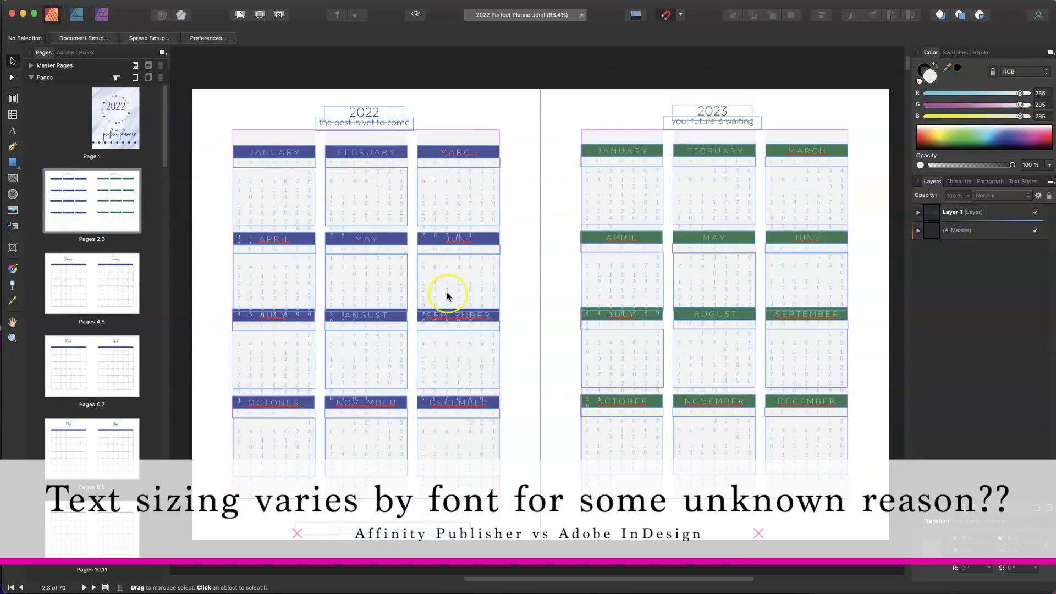
key(super+equal)
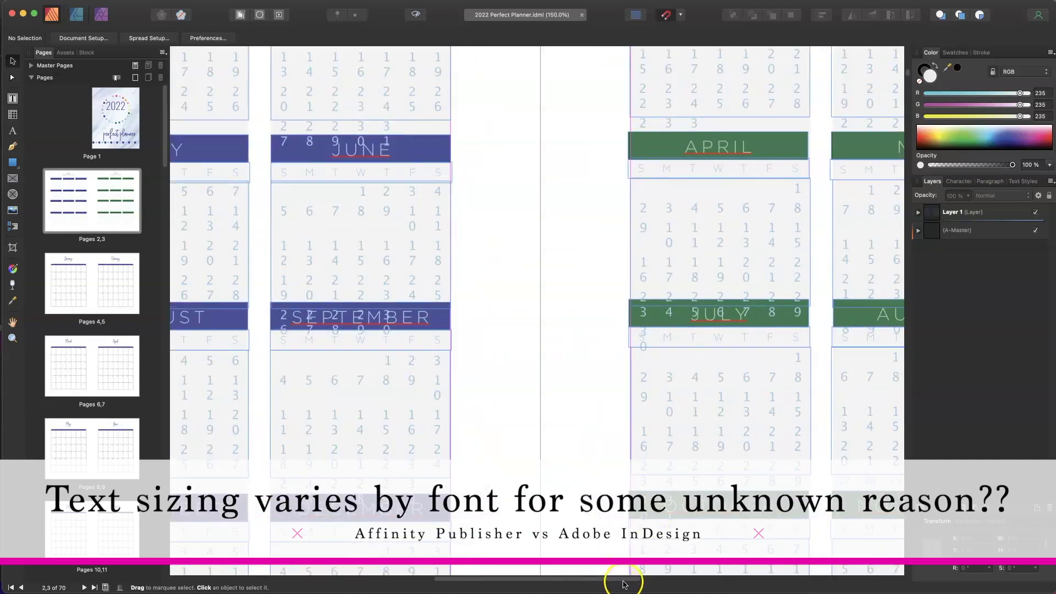
drag(622, 581, 517, 580)
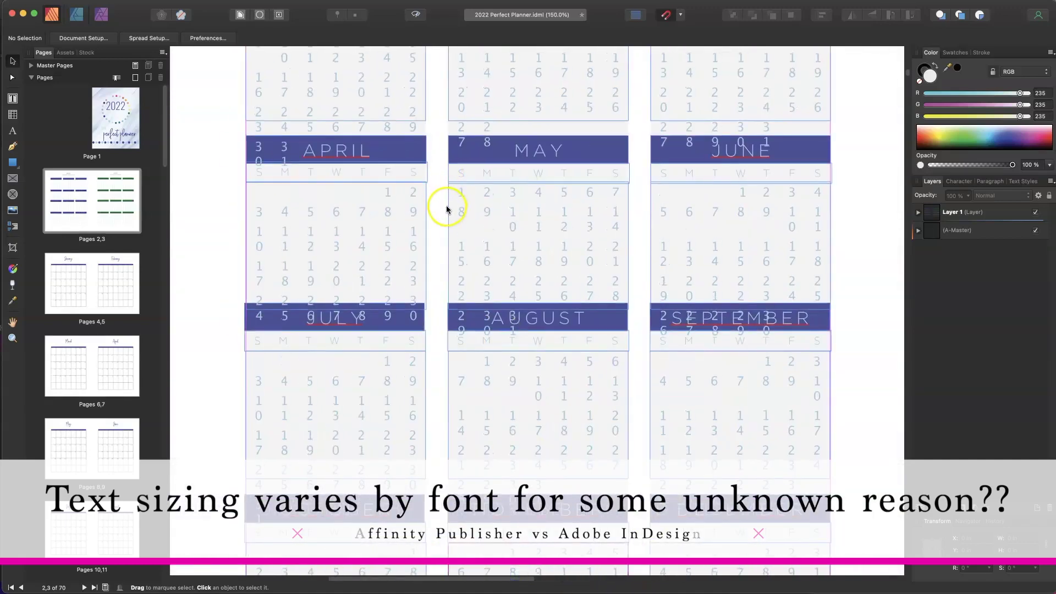
scroll(445, 208, up, 3)
scroll(446, 210, up, 2)
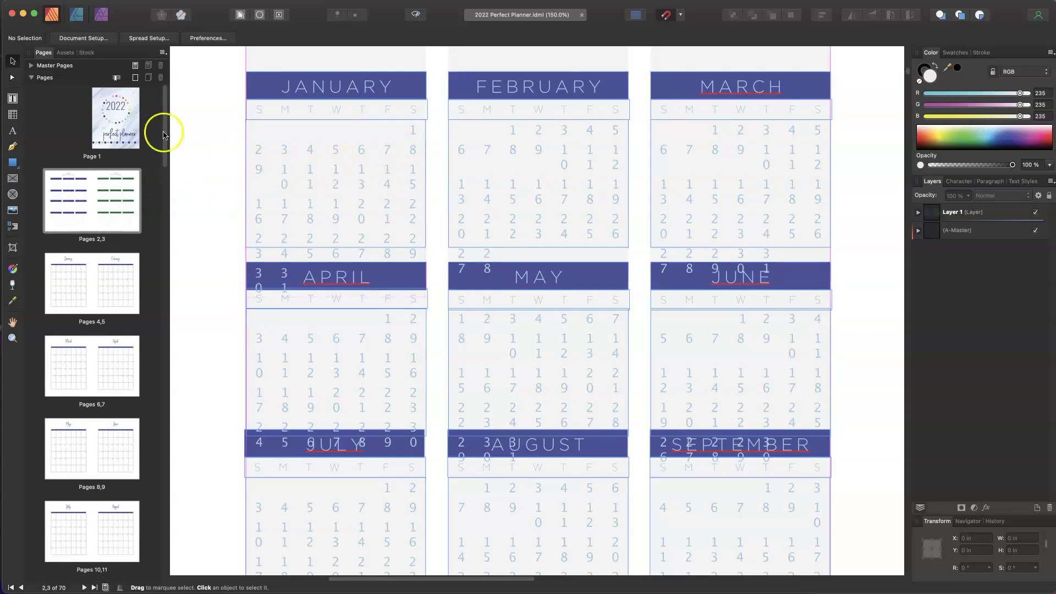
View the Page 1 cover, return to the Pages 2,3 spread and select the January table
click(123, 124)
double_click(111, 130)
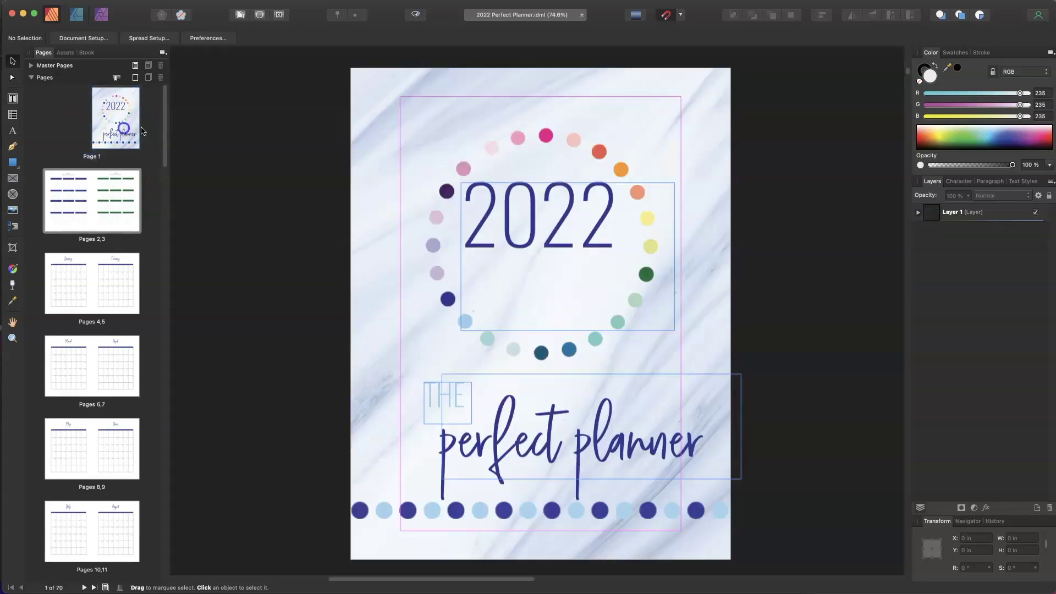
double_click(104, 176)
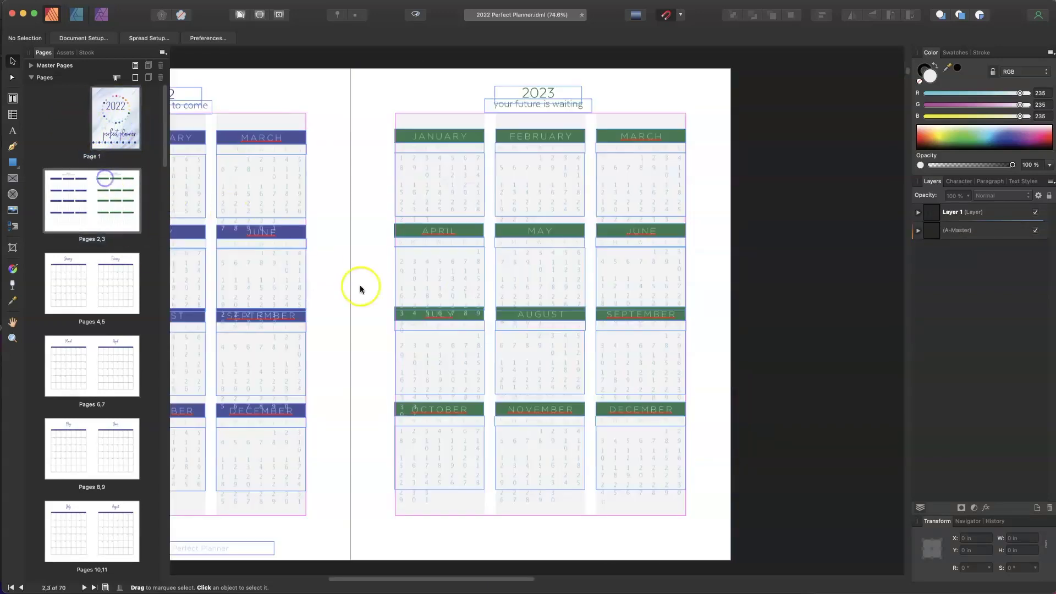
drag(528, 579, 594, 584)
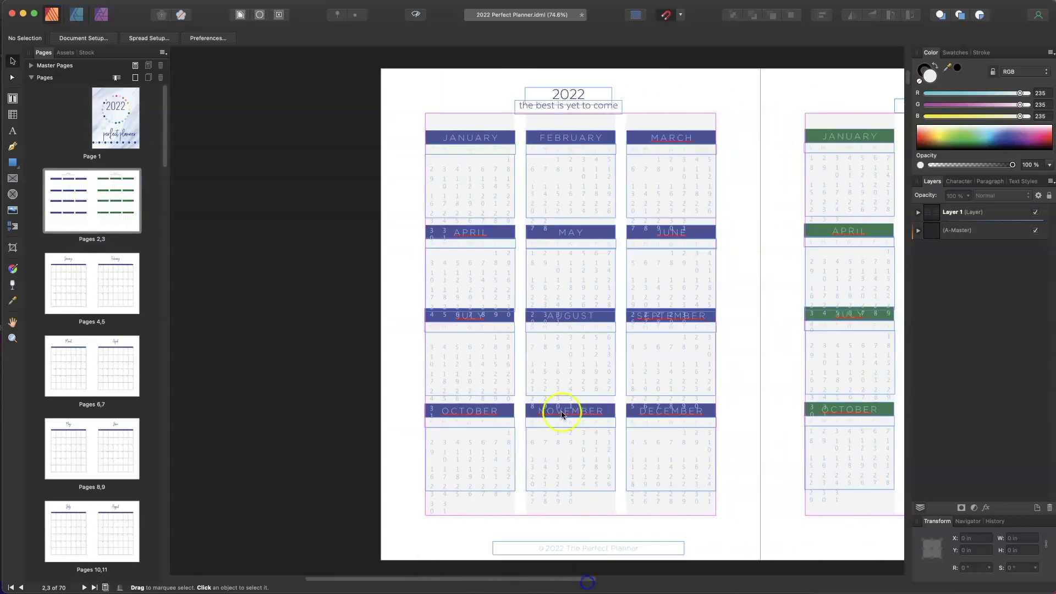
click(458, 180)
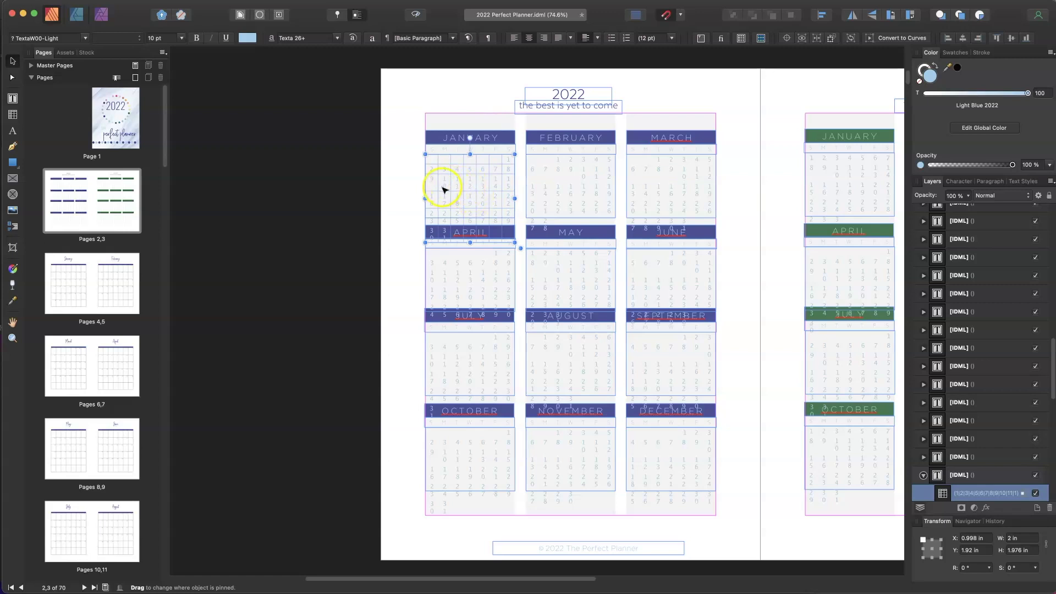
Set January table cells B3 through G5 to 8 pt
click(12, 99)
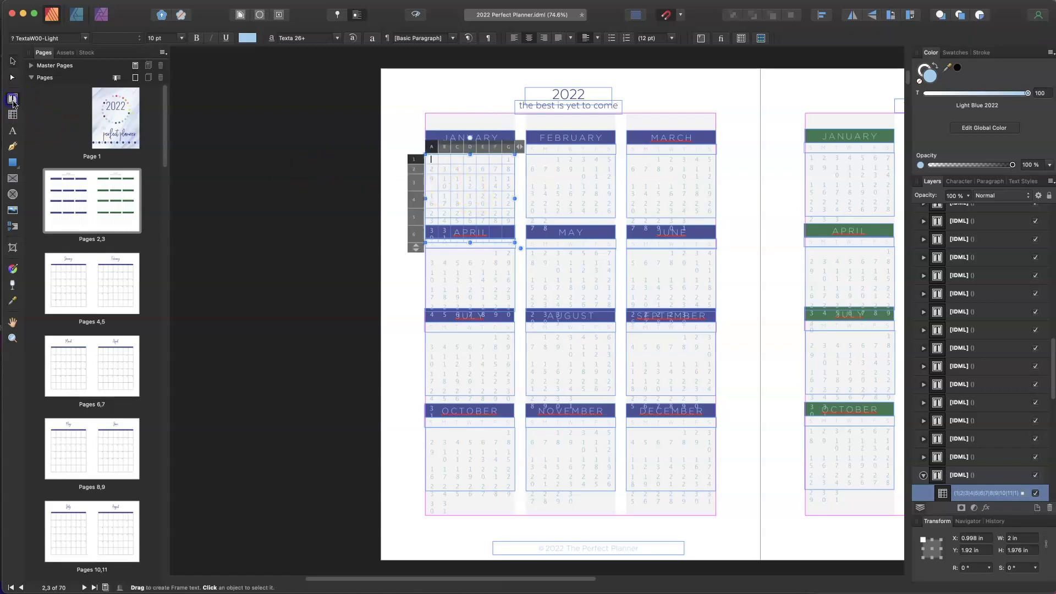
click(449, 185)
drag(450, 185, 509, 216)
click(182, 38)
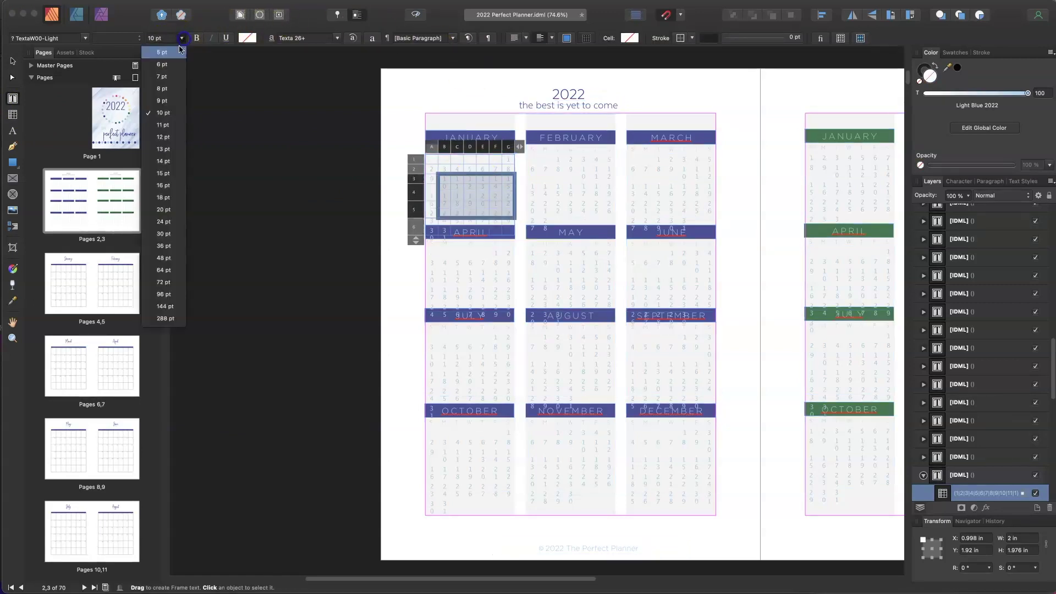
click(168, 94)
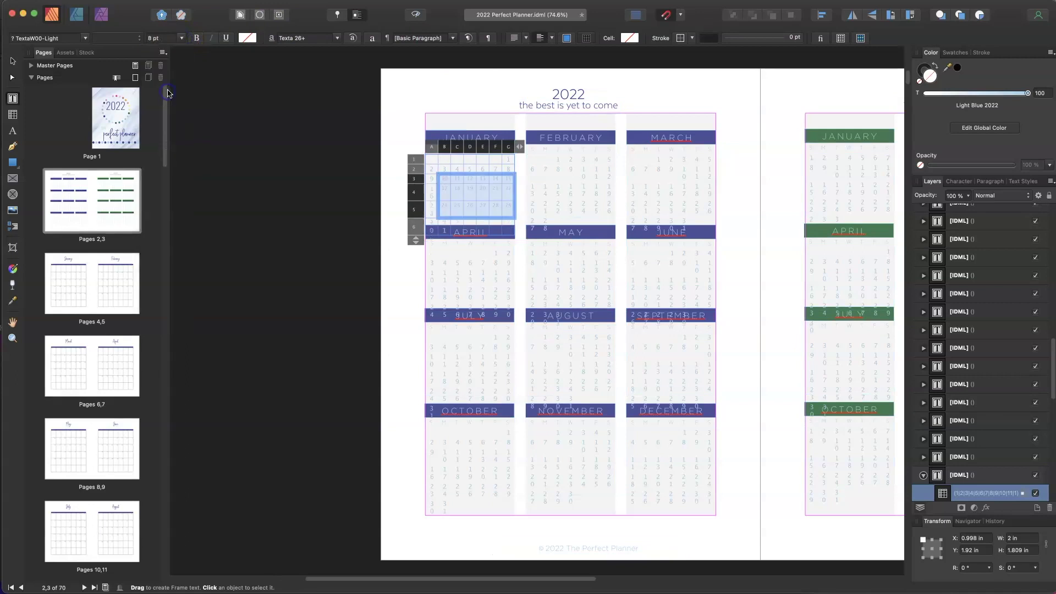
click(317, 194)
Shrink January's column A dates in rows 4–6 and zoom the calendar to 100%
drag(431, 190, 448, 224)
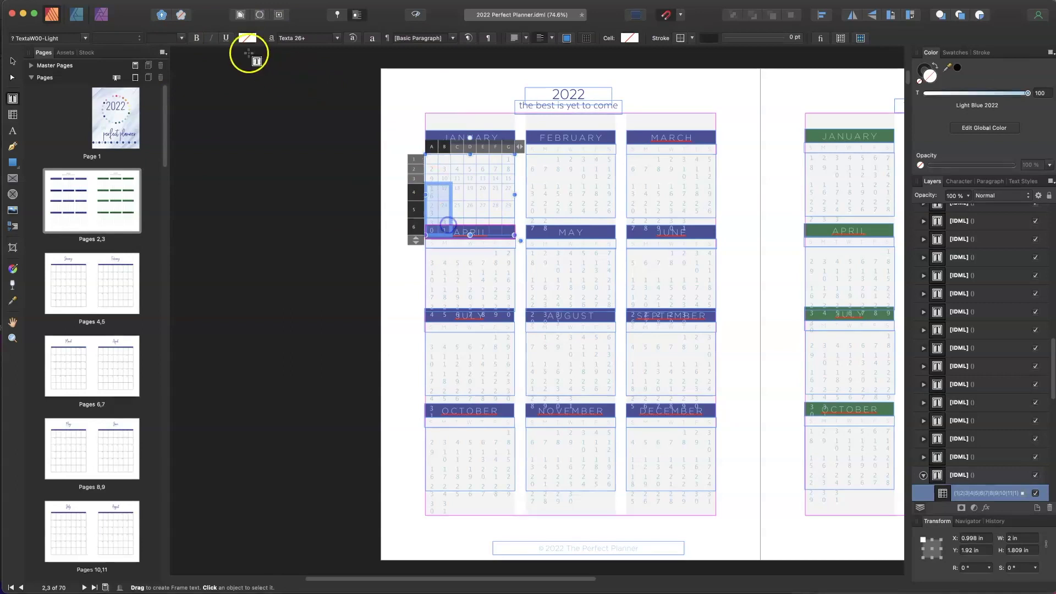
click(183, 38)
click(166, 100)
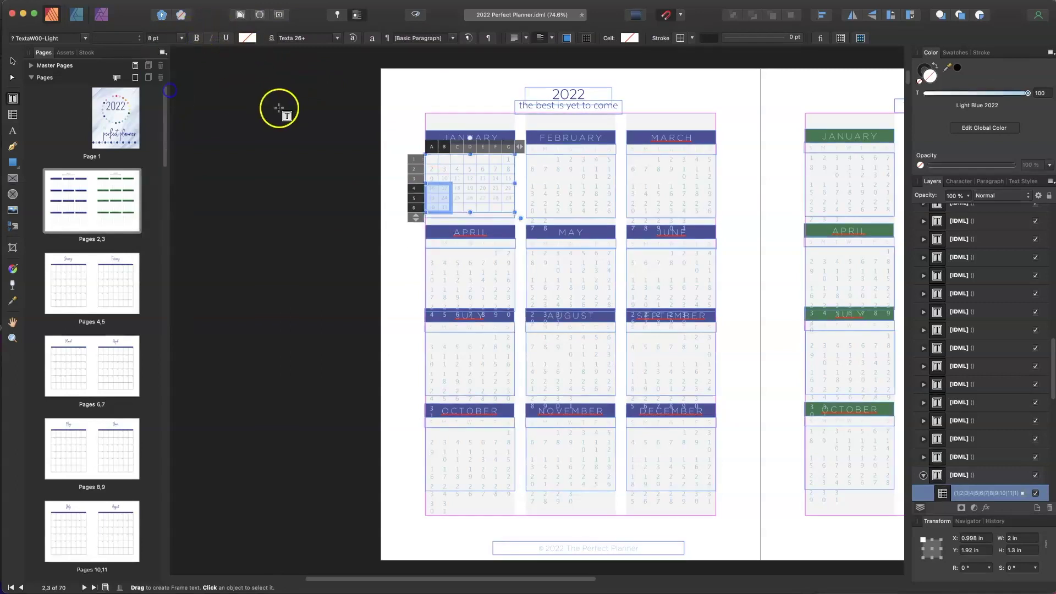
click(303, 133)
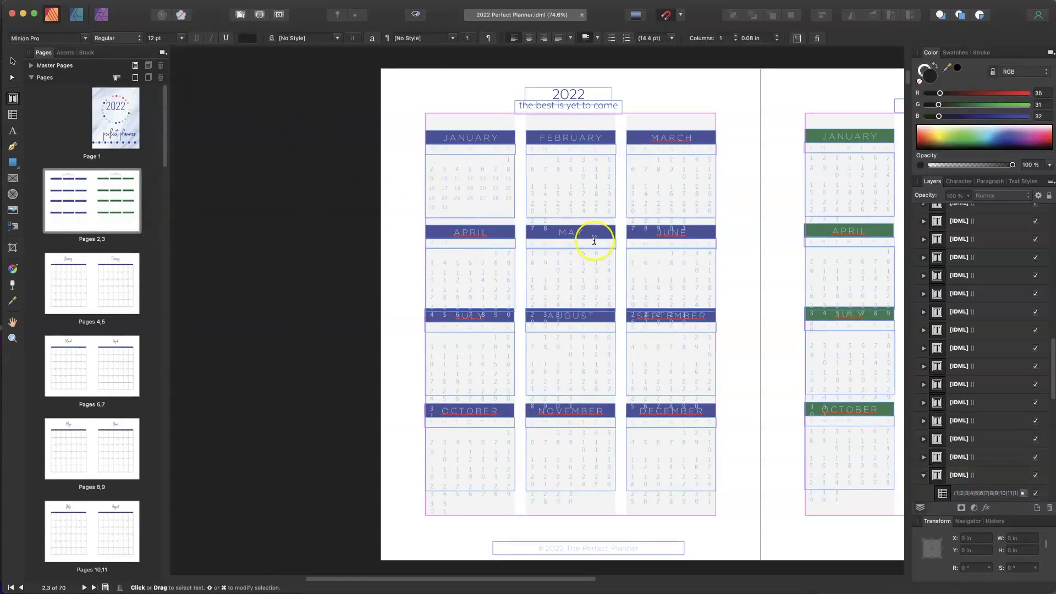
key(super+1)
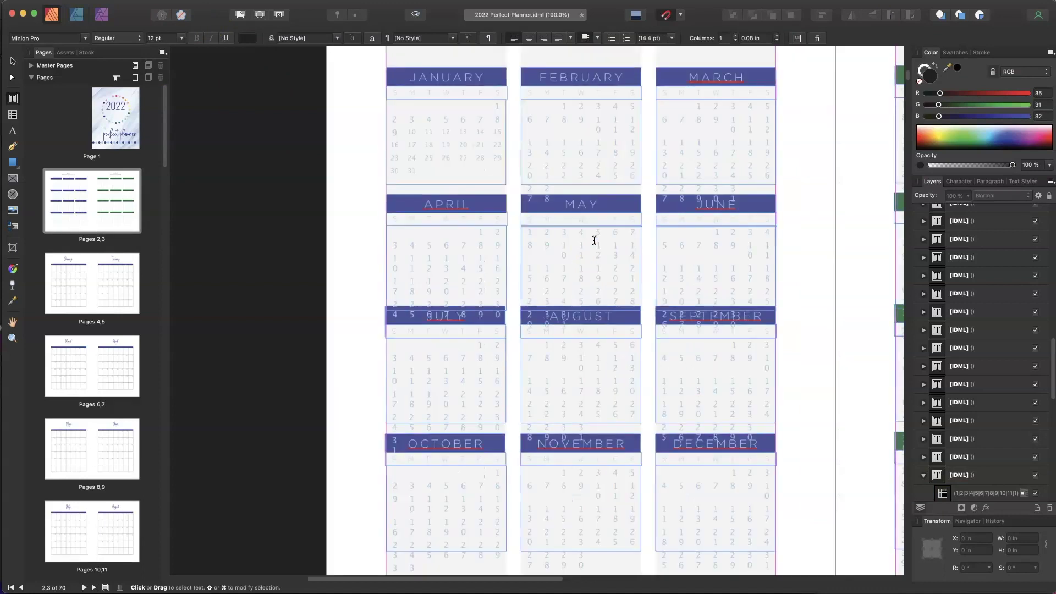
Select the February table to check its dates, then deselect it
click(468, 141)
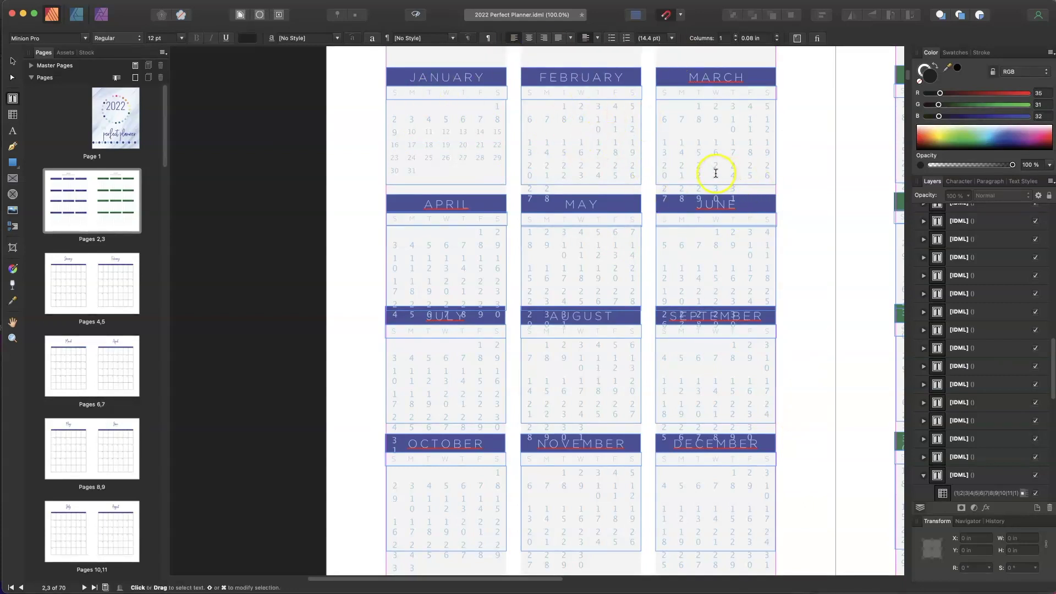
click(550, 129)
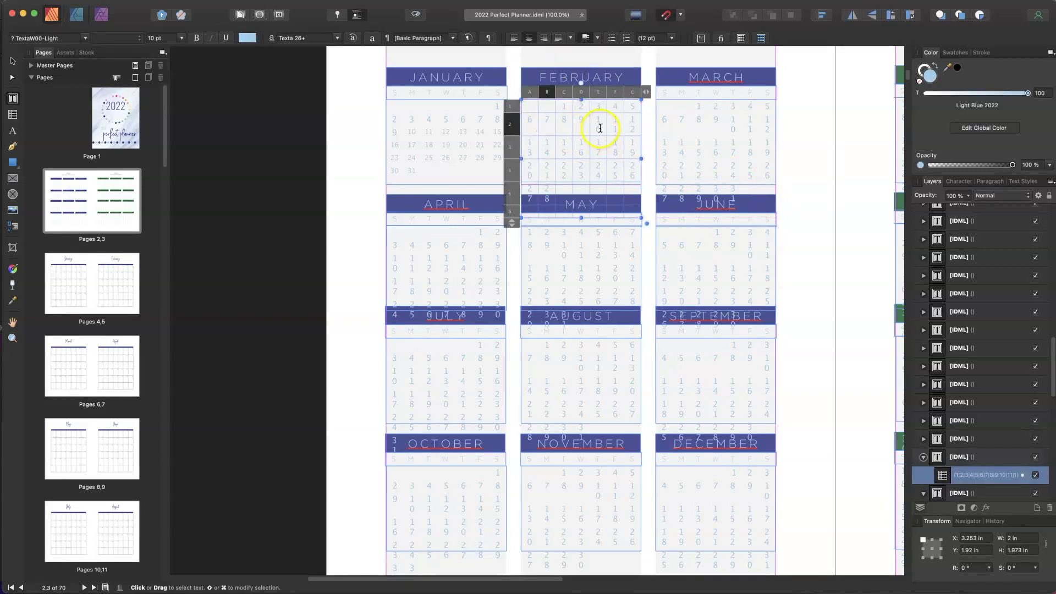
click(823, 188)
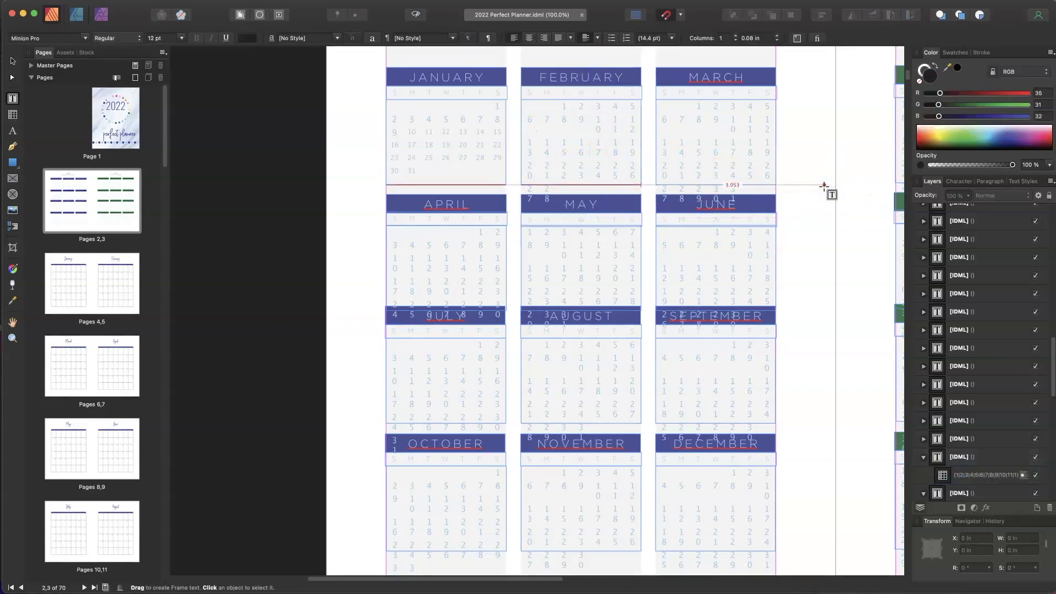
click(583, 131)
click(809, 306)
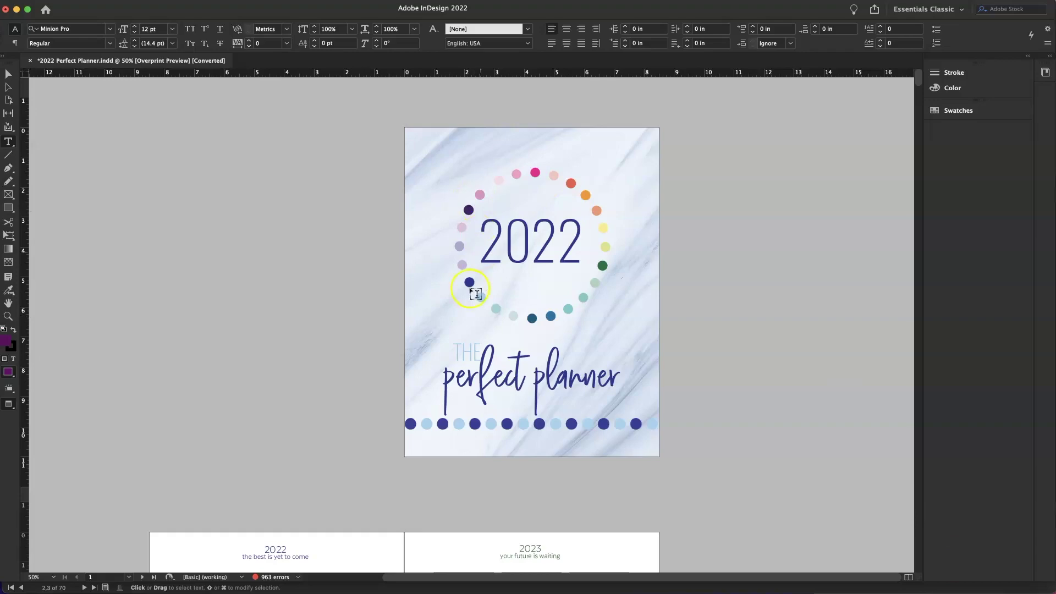
Scroll InDesign to the 2022/2023 yearly calendar spread, zooming in and back out
scroll(314, 365, down, 10)
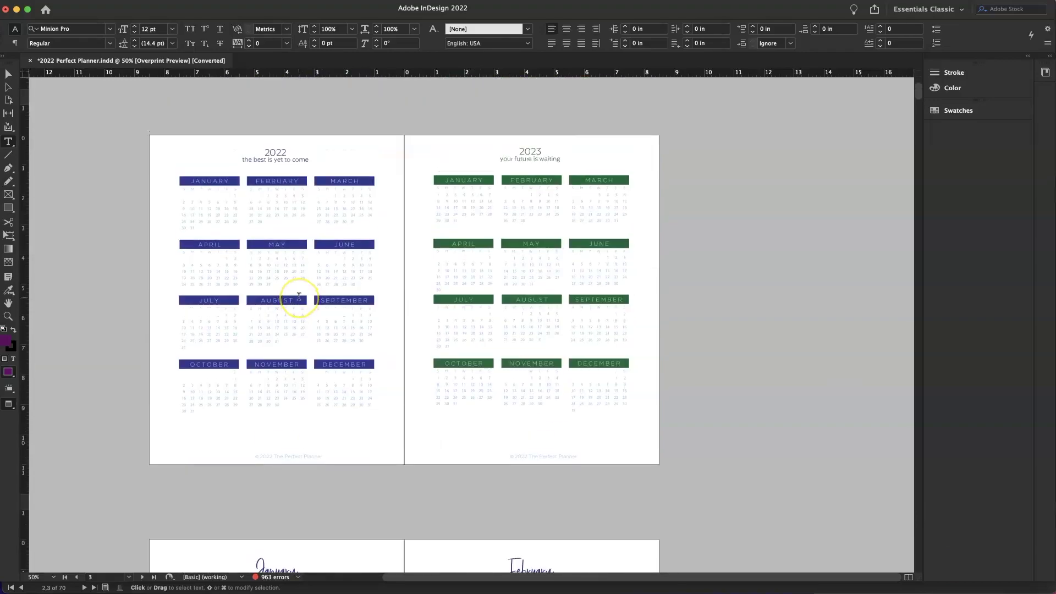
key(super+equal)
key(super+equal)
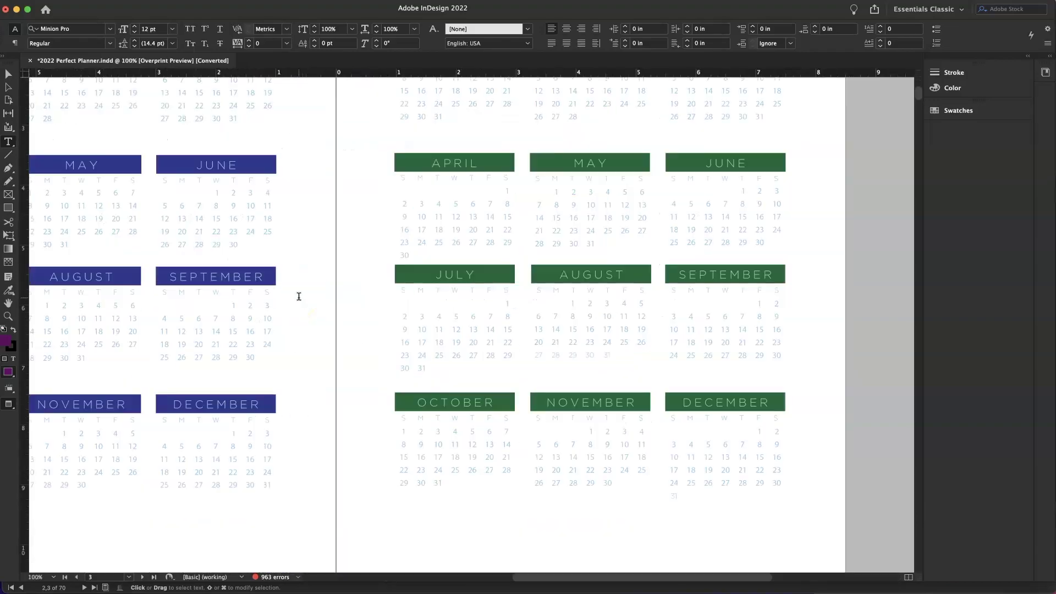
key(super+minus)
key(super+minus)
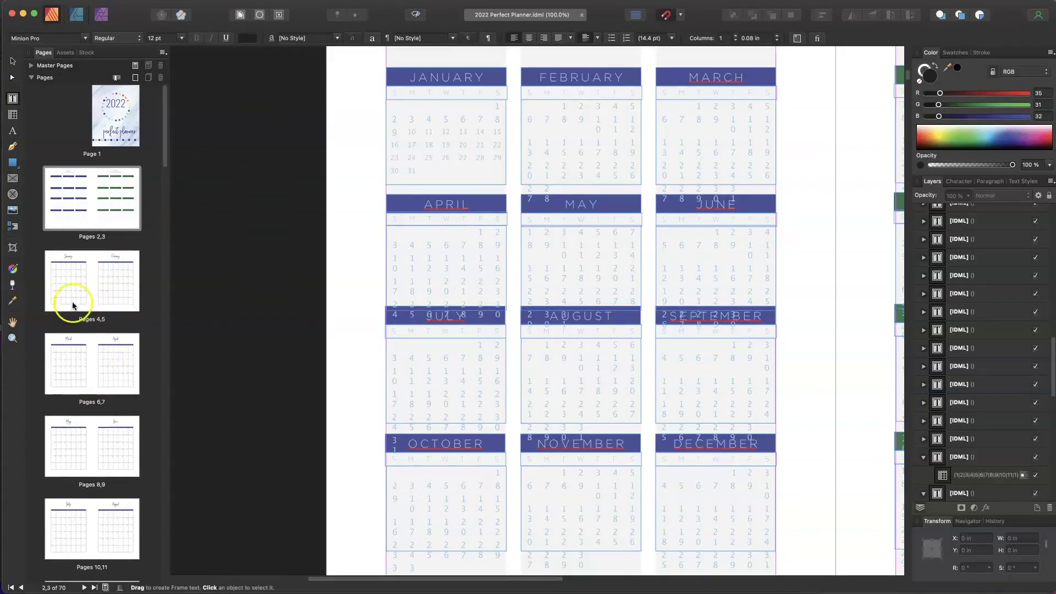
Open the Pages 4,5 January/February spread and place the caret at the end of the © 2022 footer
click(70, 289)
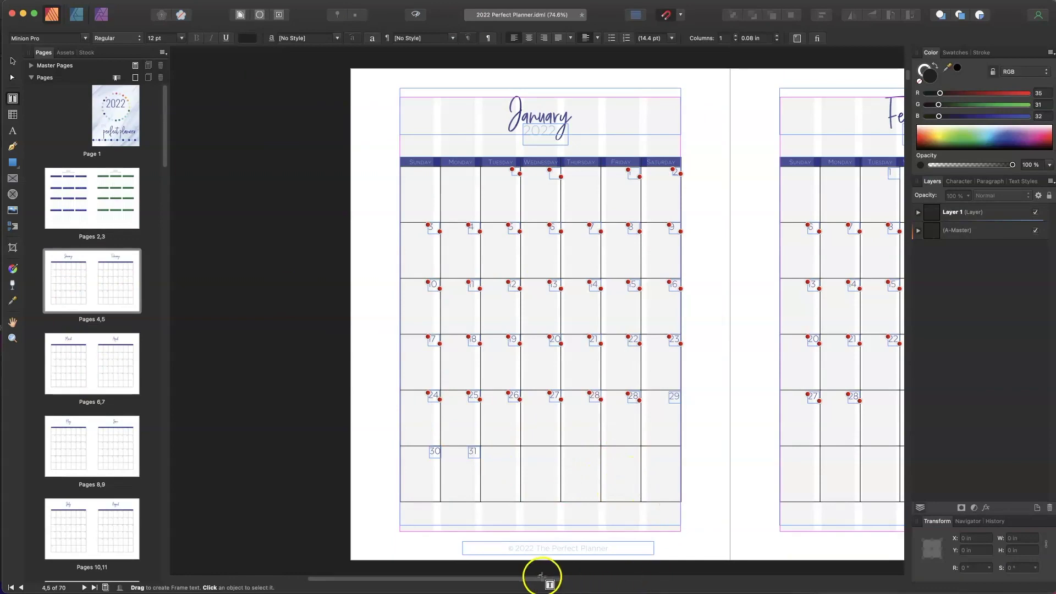
drag(541, 577, 690, 581)
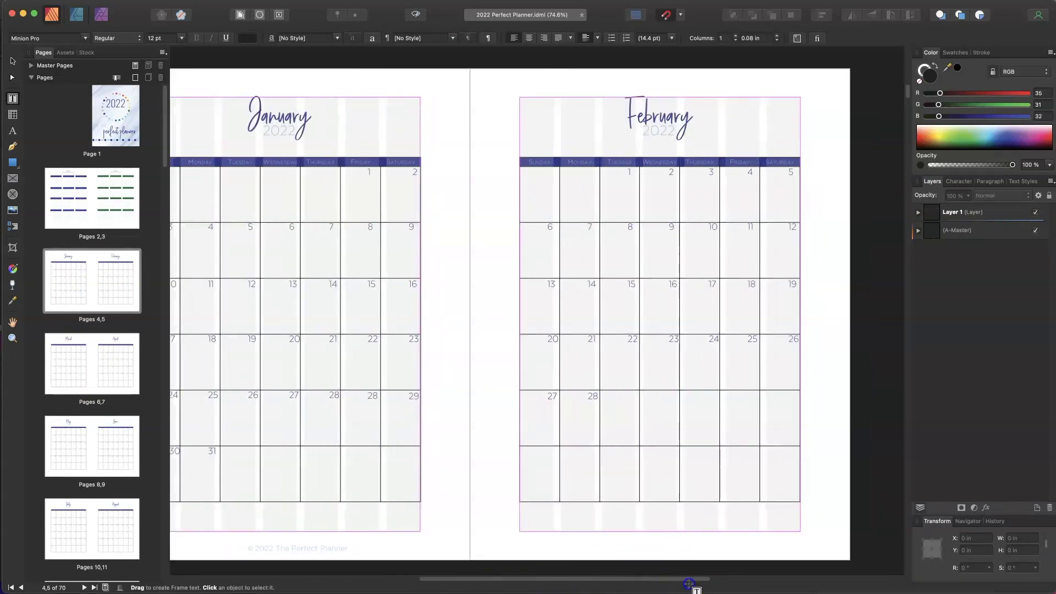
click(329, 549)
click(365, 549)
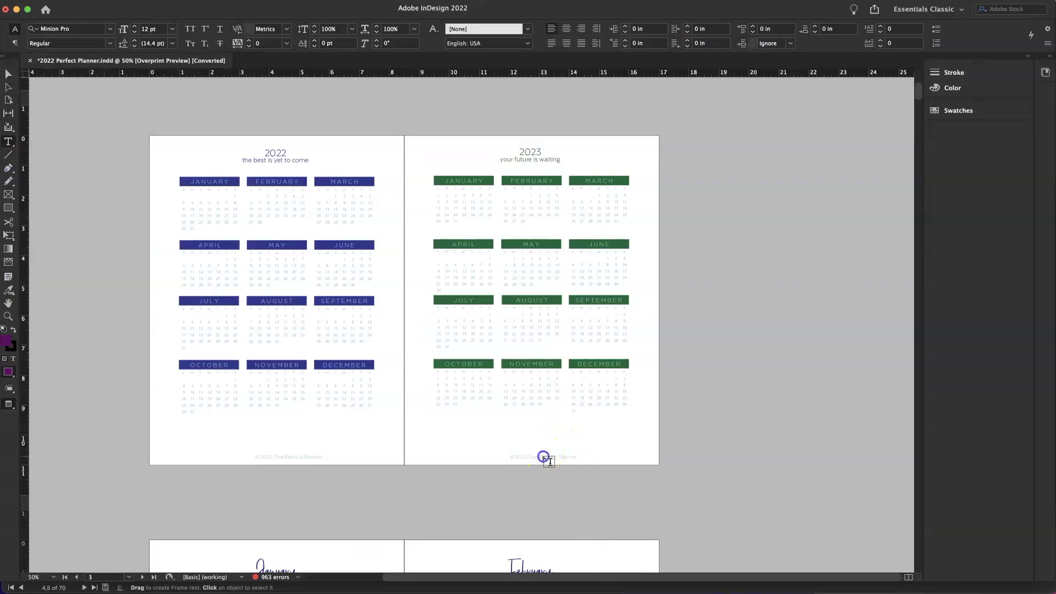
Select the 2023 page's footer text and show the Pages panel listing pages and masters
click(543, 457)
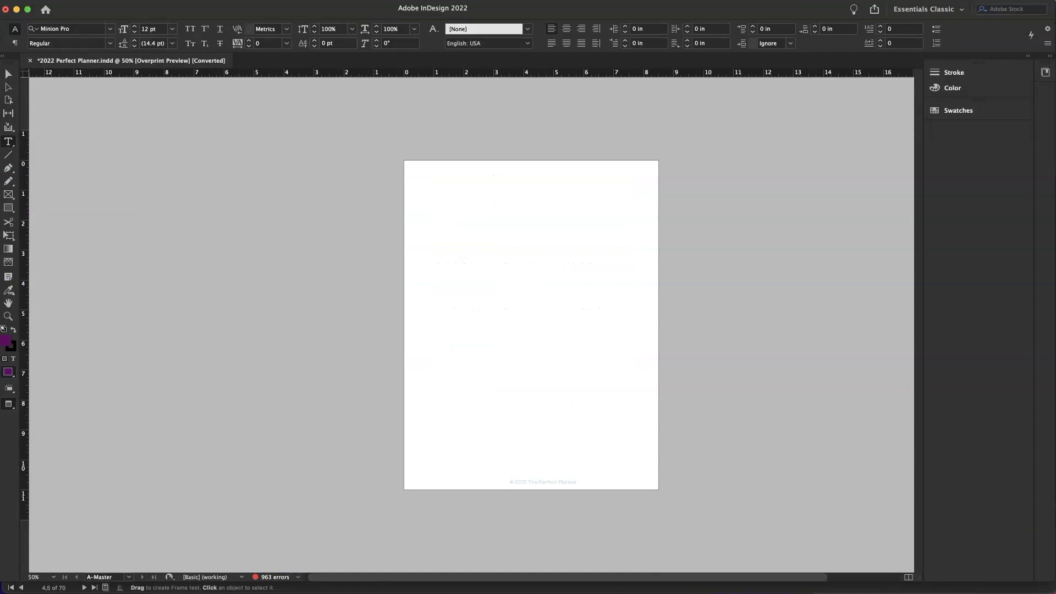
key(super+F12)
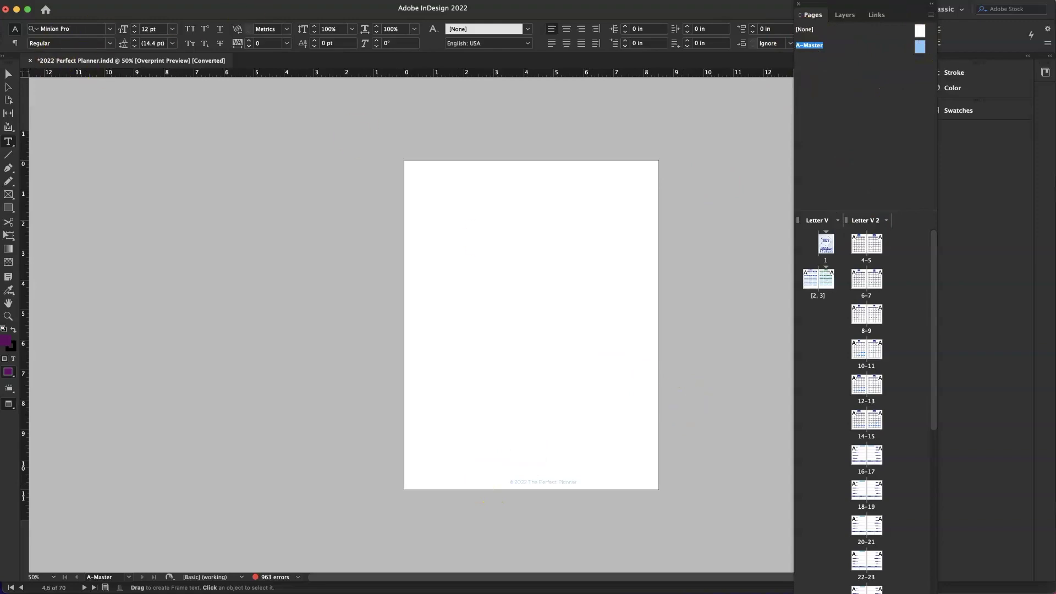
click(293, 4)
click(319, 332)
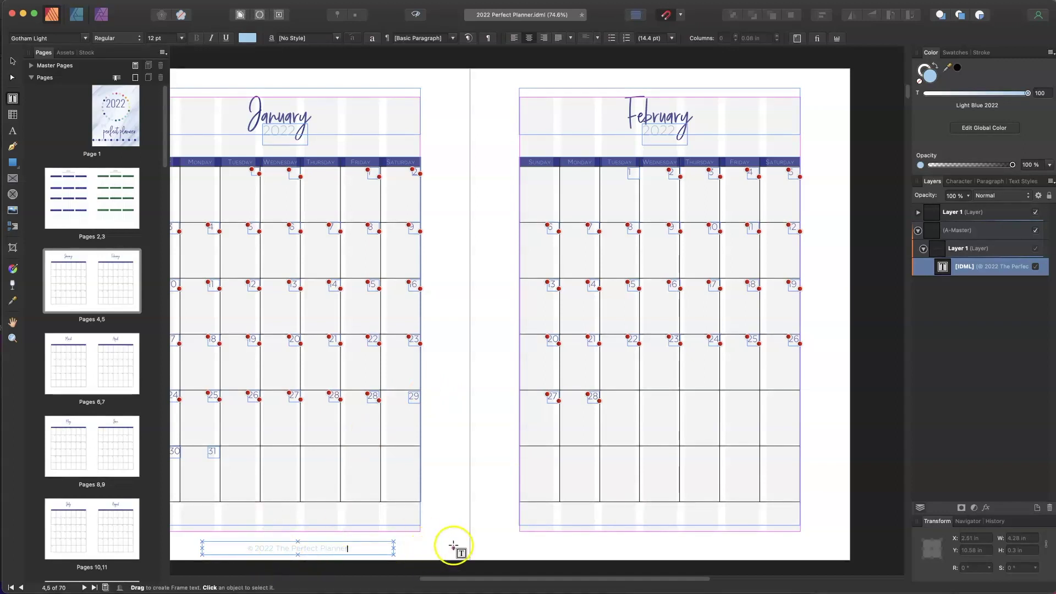
click(454, 545)
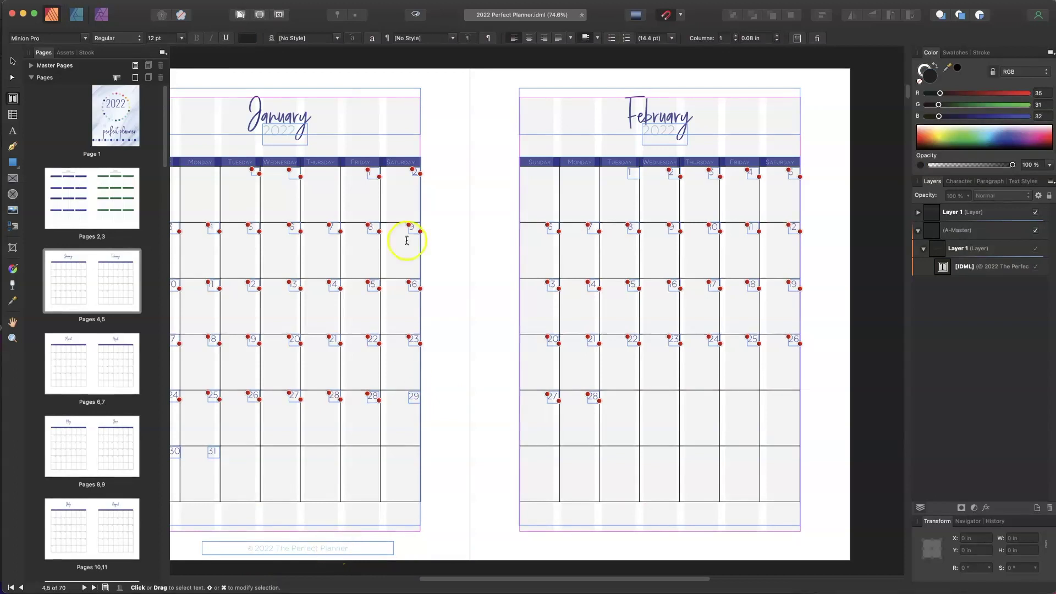
On the A-Master page, replace the footer wording after © 2022 with the designer's planner name
key(super+Tab)
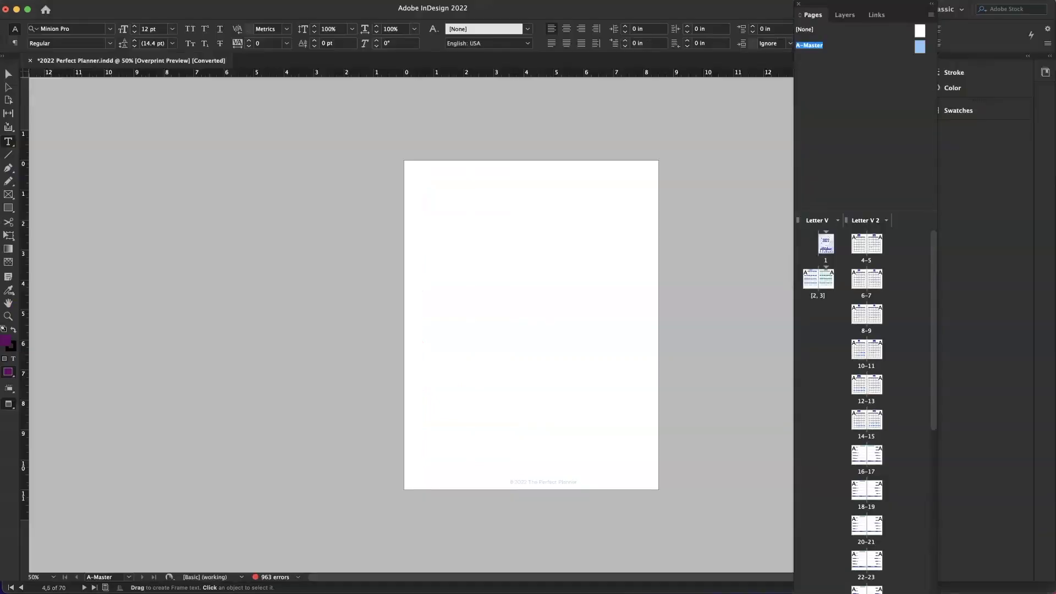
click(558, 479)
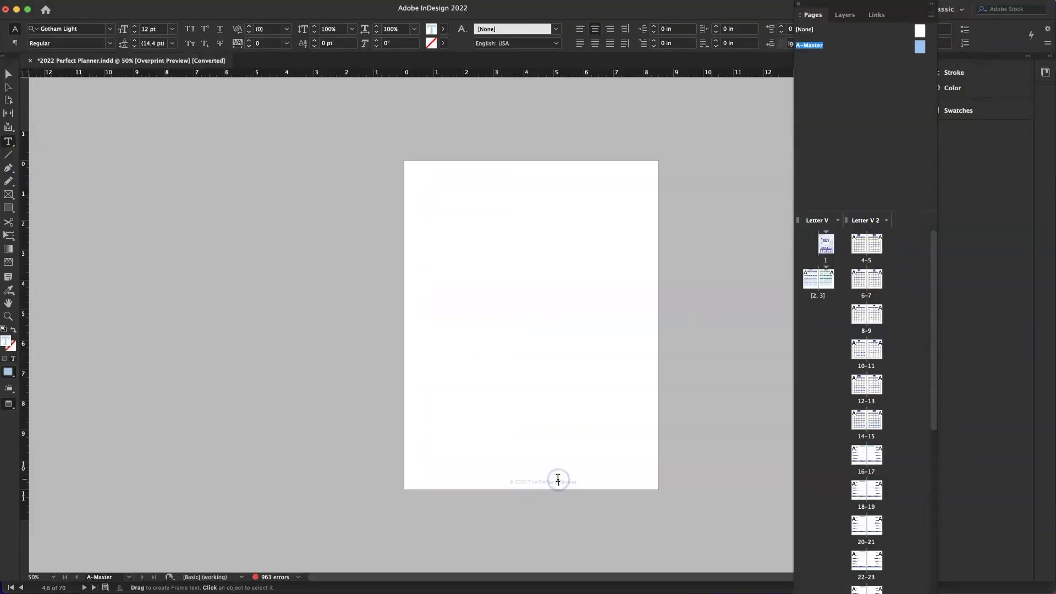
click(582, 477)
drag(585, 482, 524, 482)
text(Lisa Siefert)
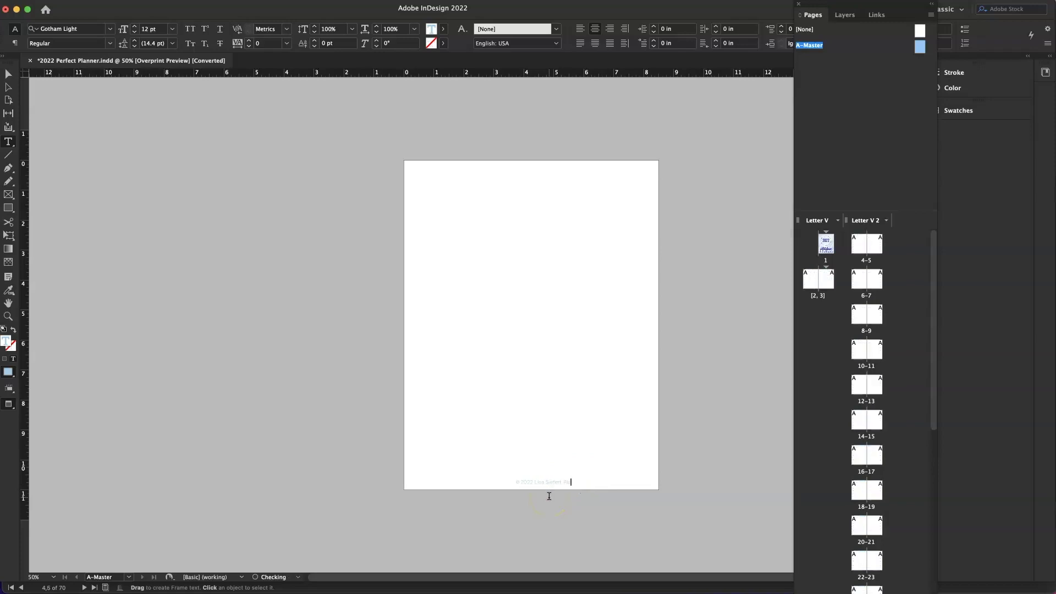
text( Planner)
key(super+a)
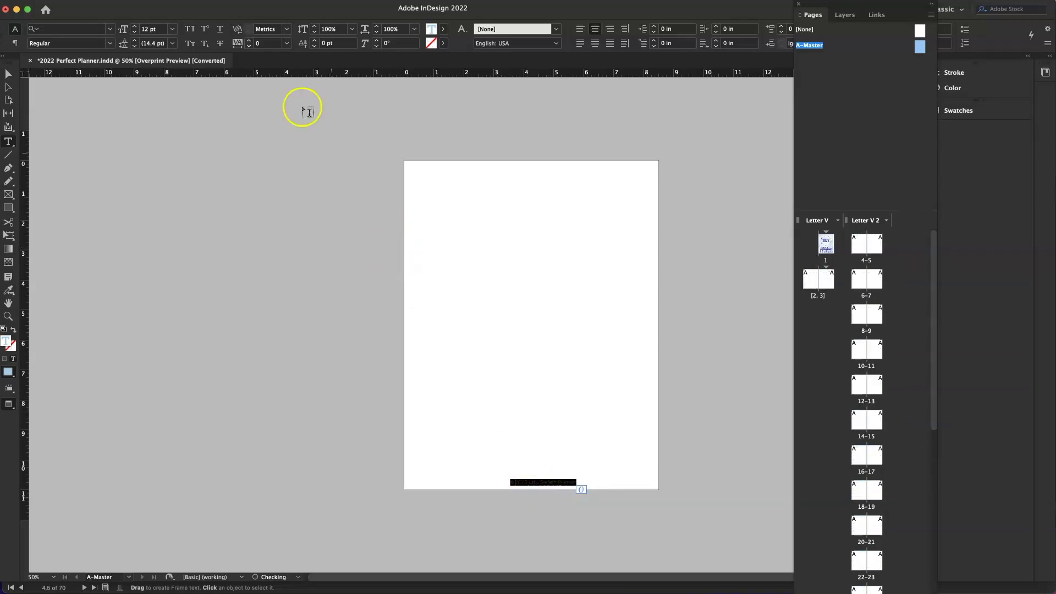
Colour the whole footer line with the purple R=132 G=68 B=157 swatch
click(444, 31)
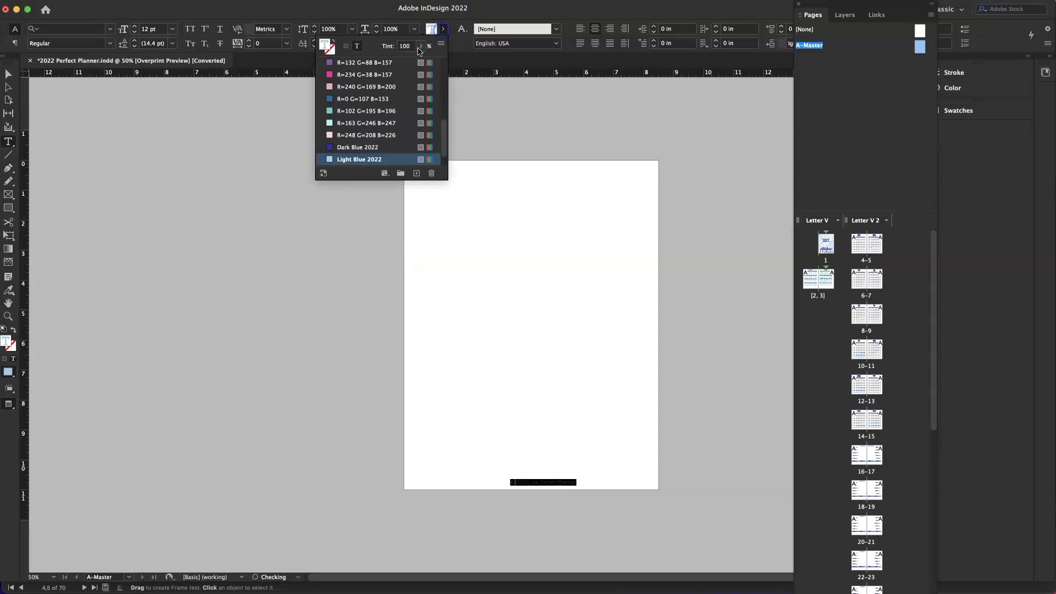
click(366, 63)
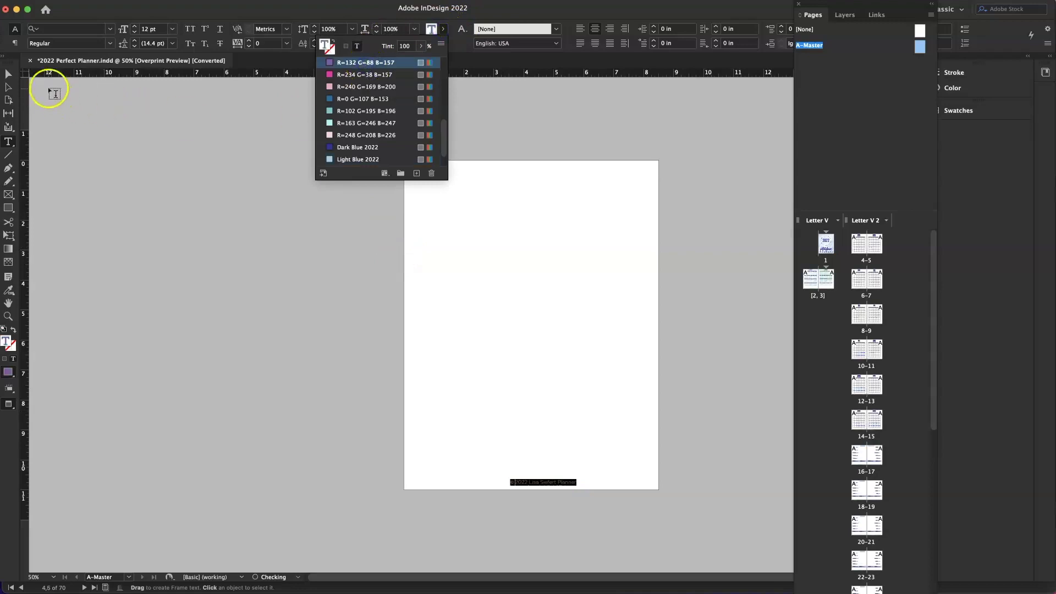
click(9, 73)
click(162, 219)
click(290, 318)
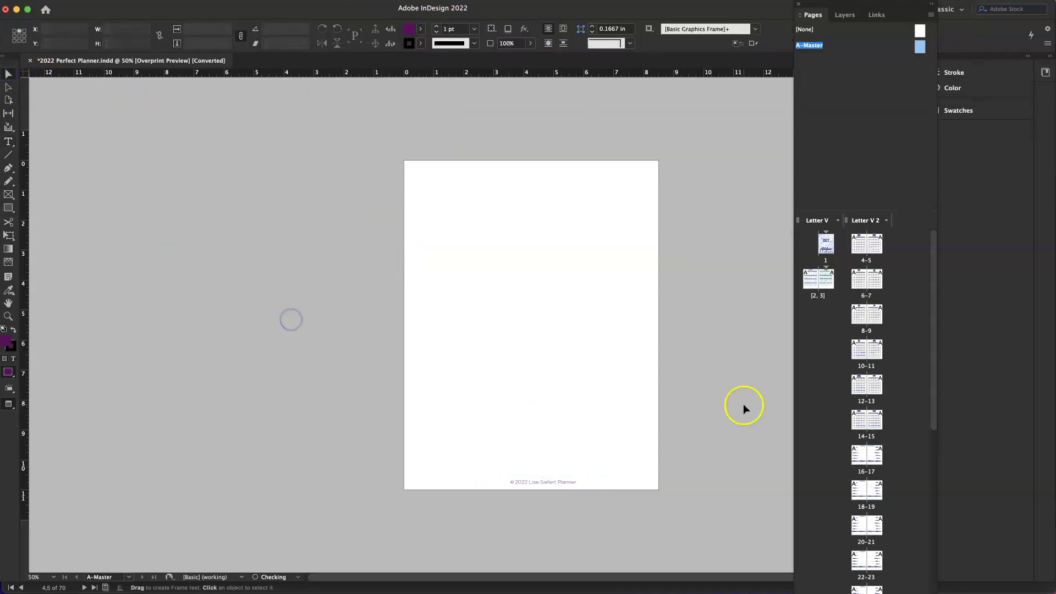
Look through the January/February, March/April and July/August calendar spreads
double_click(862, 250)
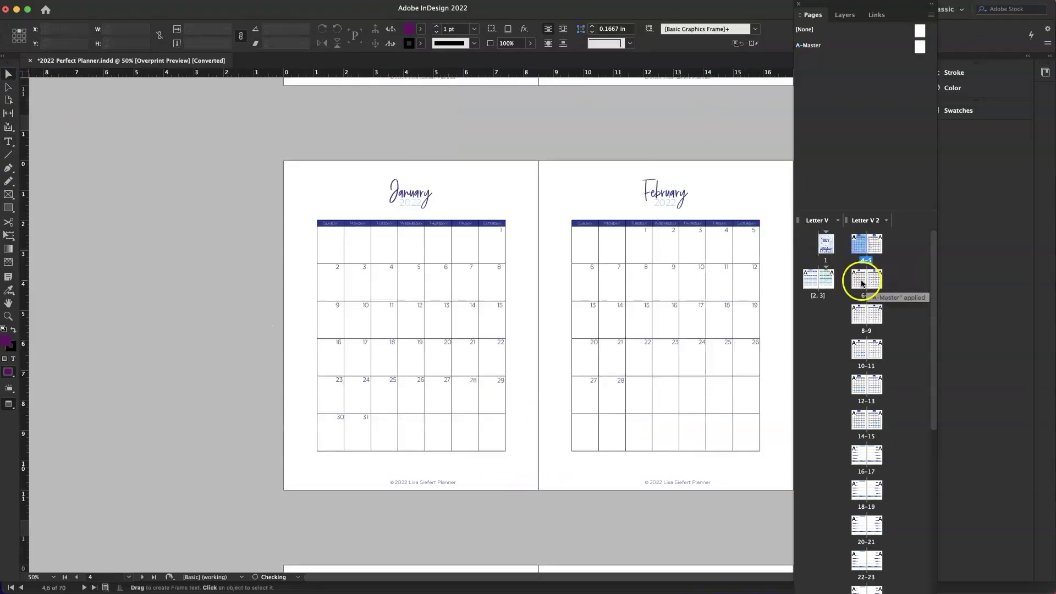
double_click(863, 278)
double_click(862, 356)
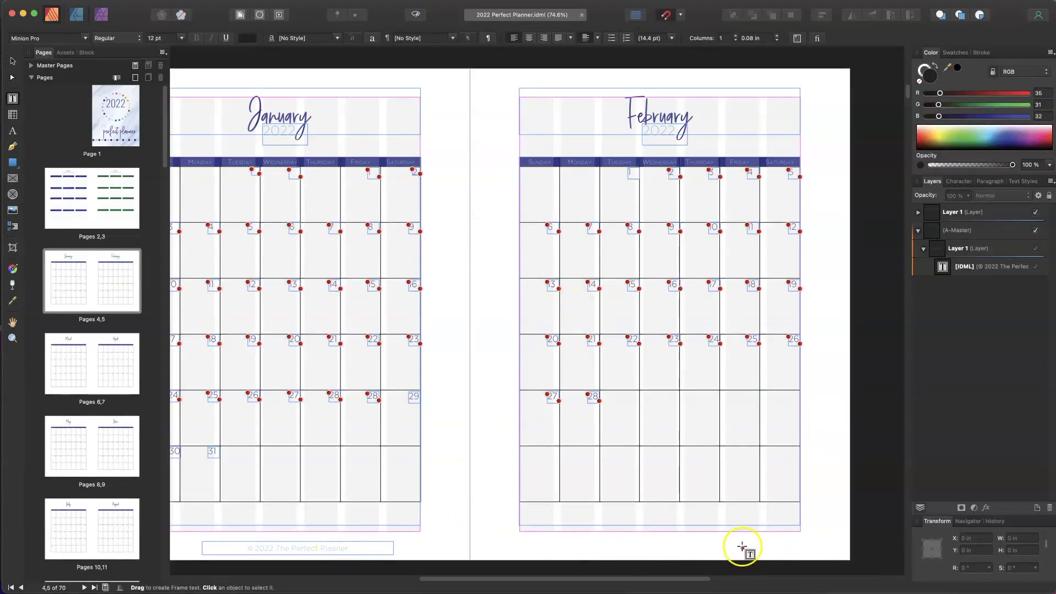
On the March/April spread, replace the footer's planner credit with the designer's own planner name
double_click(82, 394)
scroll(95, 434, down, 1)
double_click(82, 329)
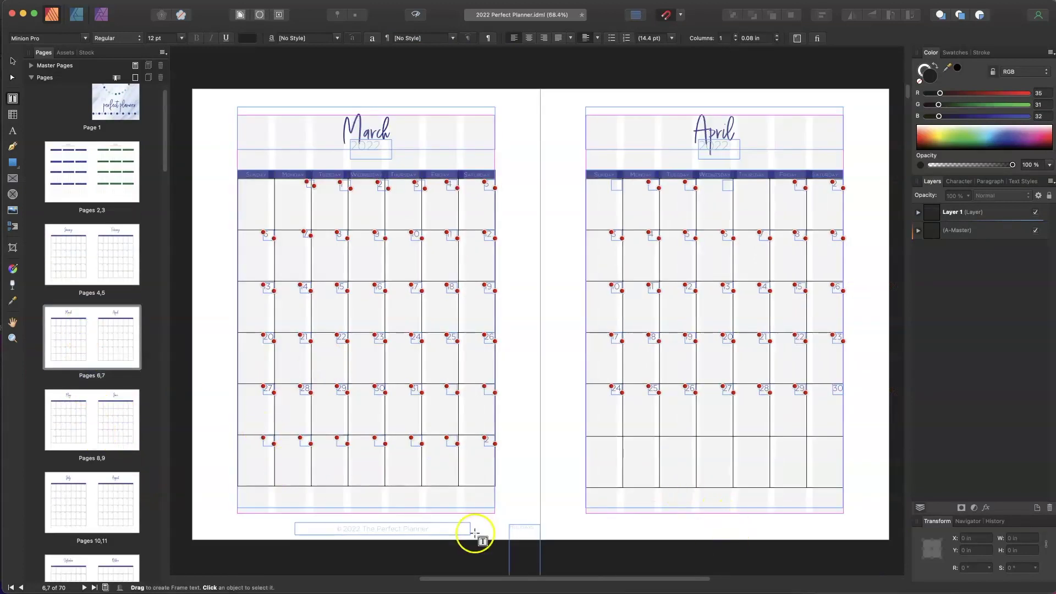
click(415, 528)
mouse_move(432, 528)
mouse_down()
mouse_move(318, 523)
mouse_move(445, 535)
mouse_up()
click(366, 530)
text(Lu)
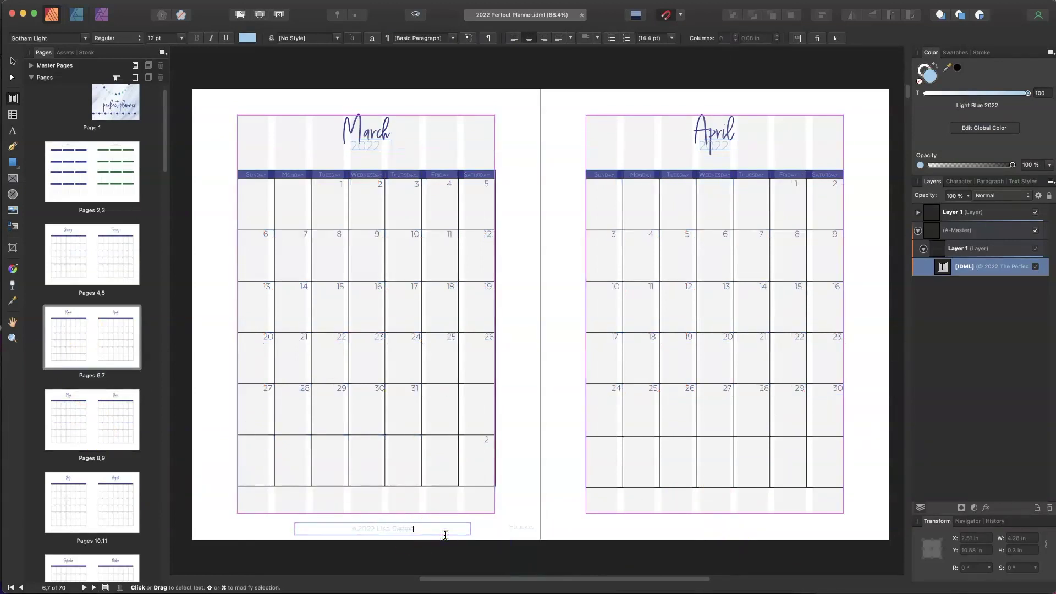
text(sa Siefert Planner)
key(Escape)
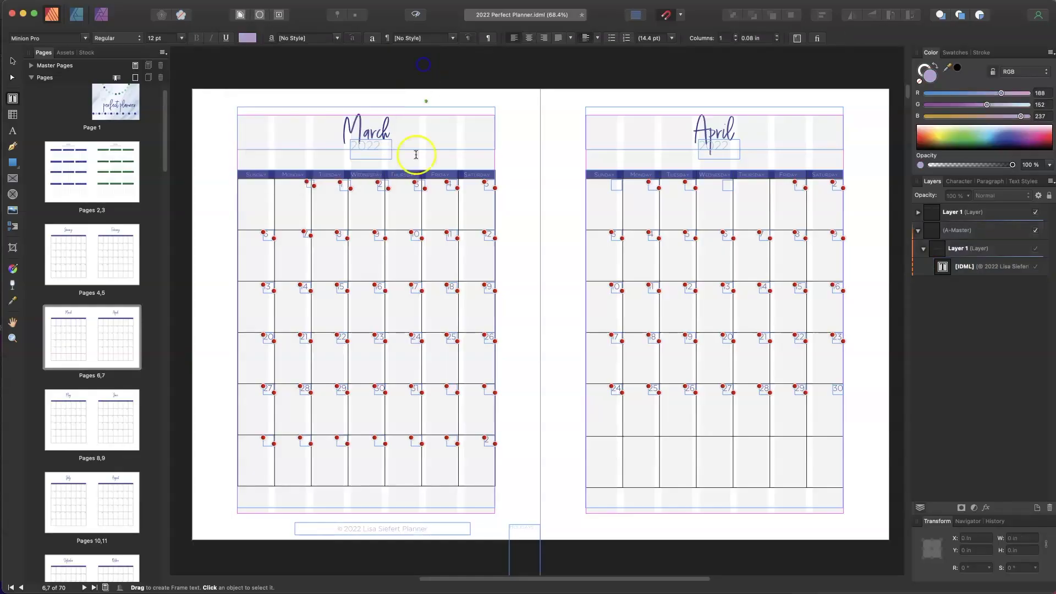
Duplicate the footer text frame and place the copy under the April page
click(13, 61)
click(442, 528)
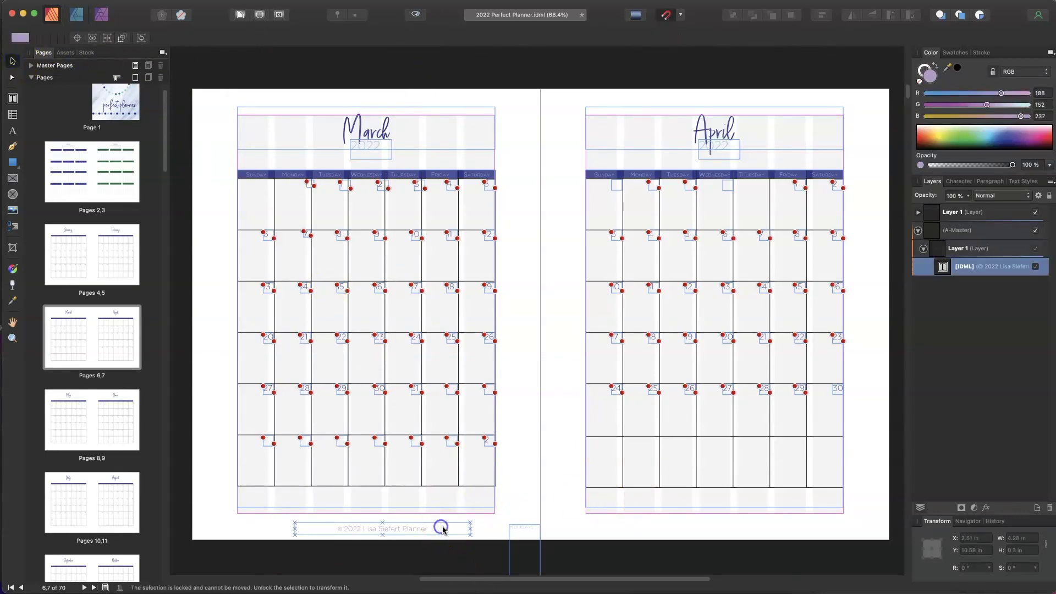
key(super+v)
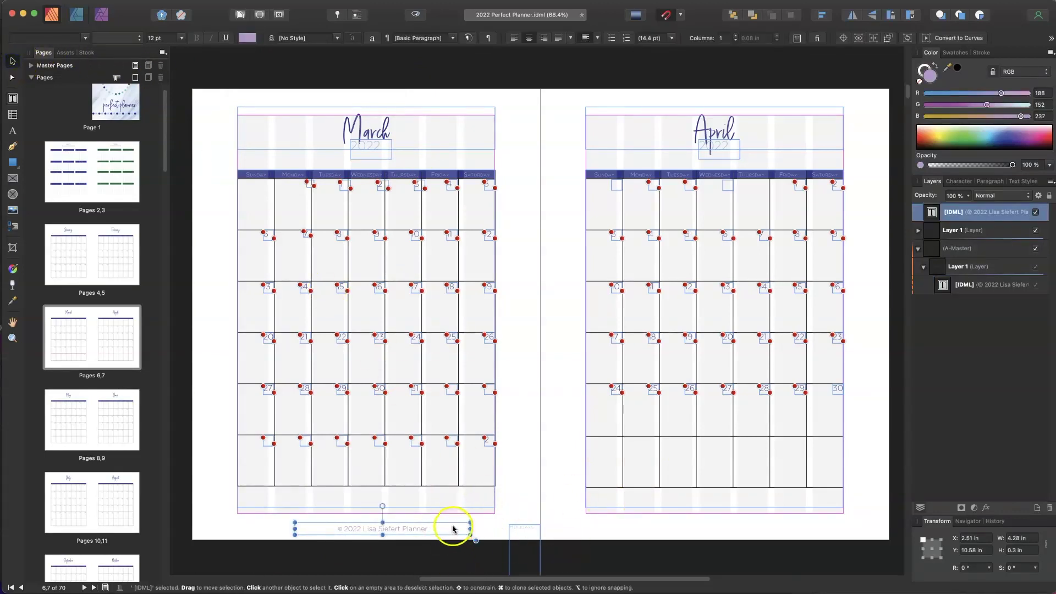
drag(448, 528, 788, 521)
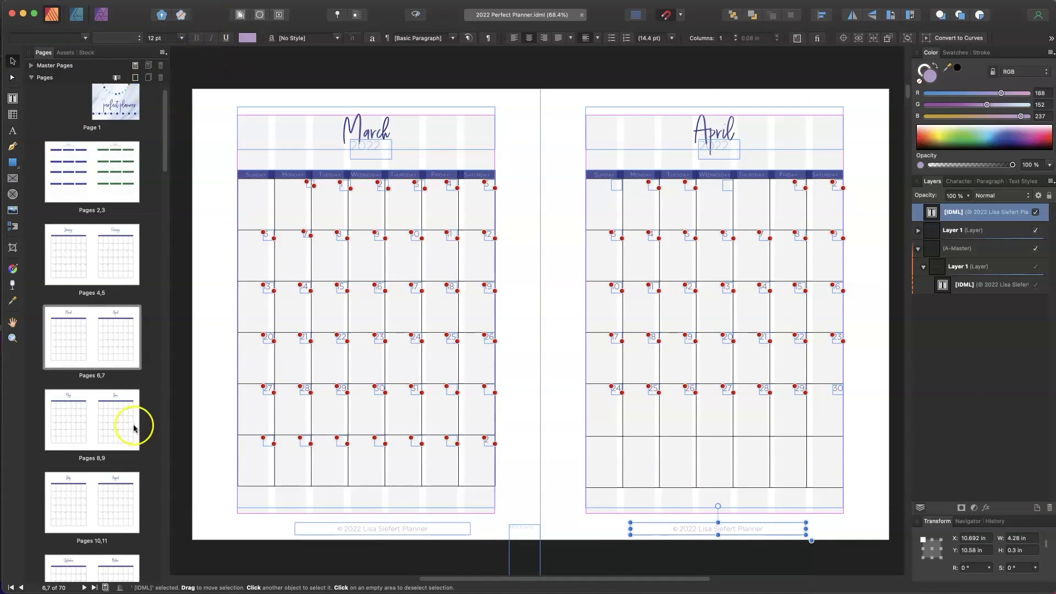
Open the pages 16–17 weekly spread for December 27, 2021 and pan across it
scroll(105, 385, down, 10)
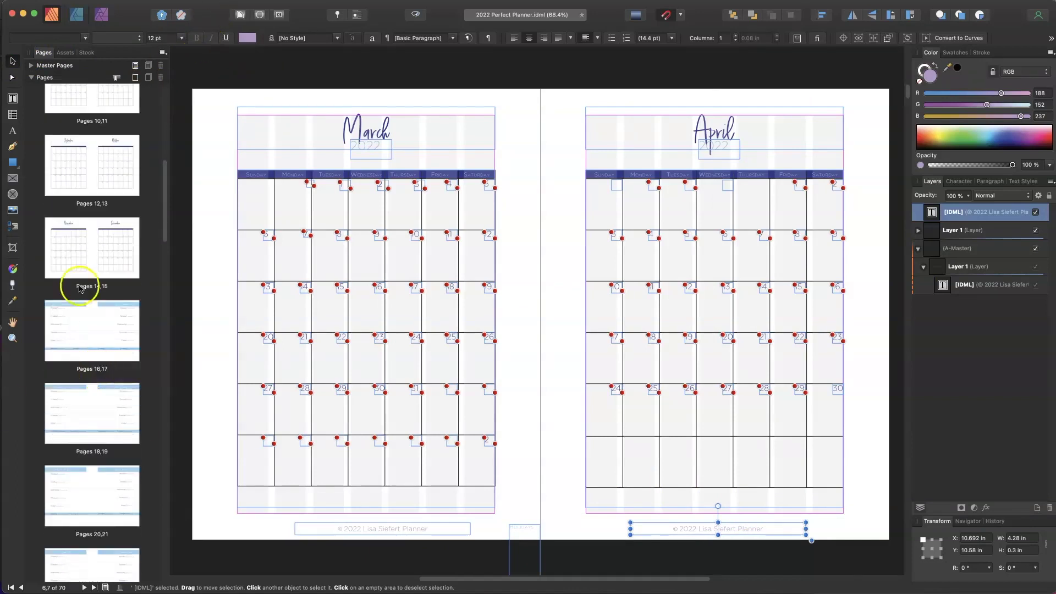
double_click(68, 333)
click(72, 319)
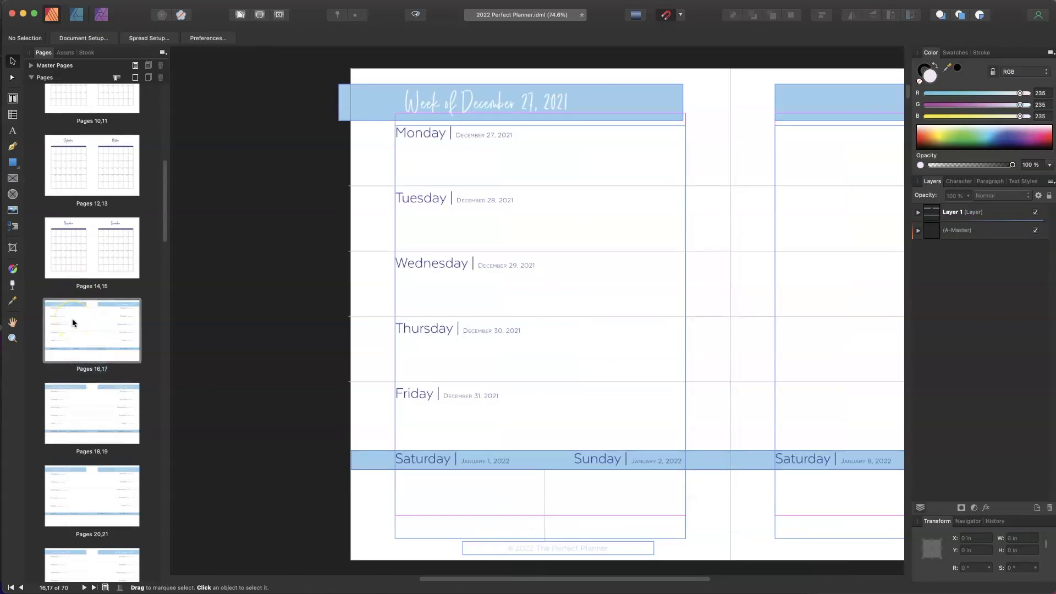
click(378, 267)
click(605, 577)
mouse_move(605, 578)
mouse_down()
mouse_move(677, 572)
mouse_move(594, 566)
mouse_up()
click(957, 552)
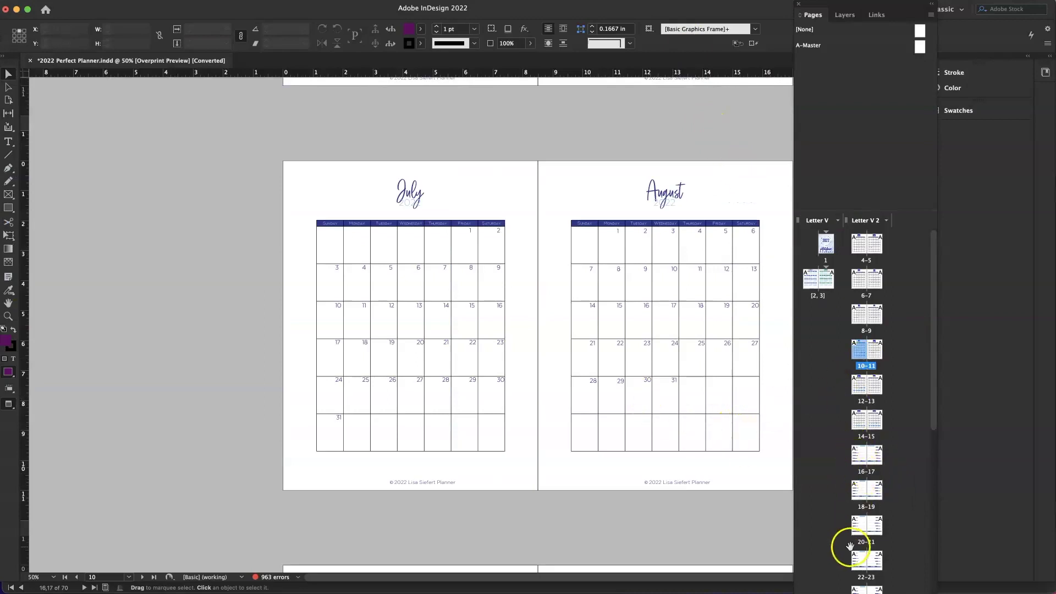
Inspect the Monday–Friday frame on the pages 20–21 spread, then return to March/April (6–7)
click(861, 528)
double_click(861, 528)
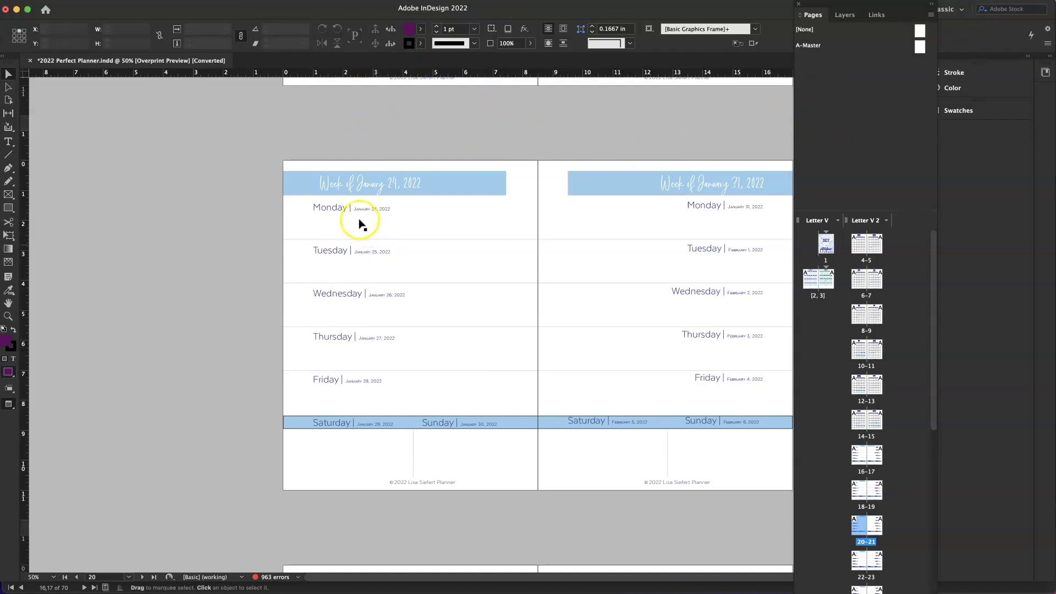
click(330, 208)
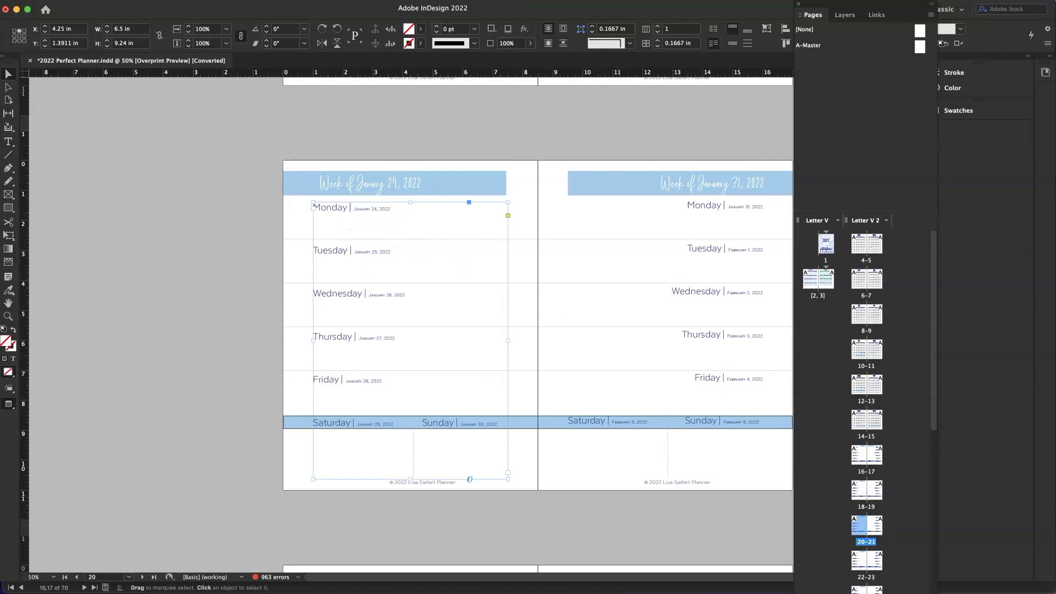
double_click(867, 279)
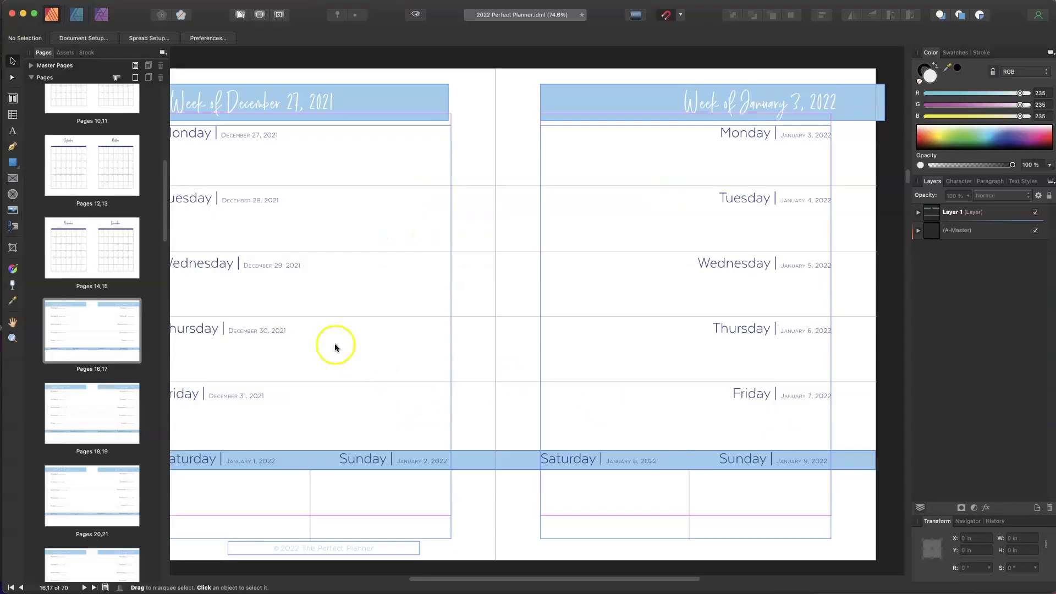
Open the September/October spread and check the text links of date frames in both months
double_click(71, 165)
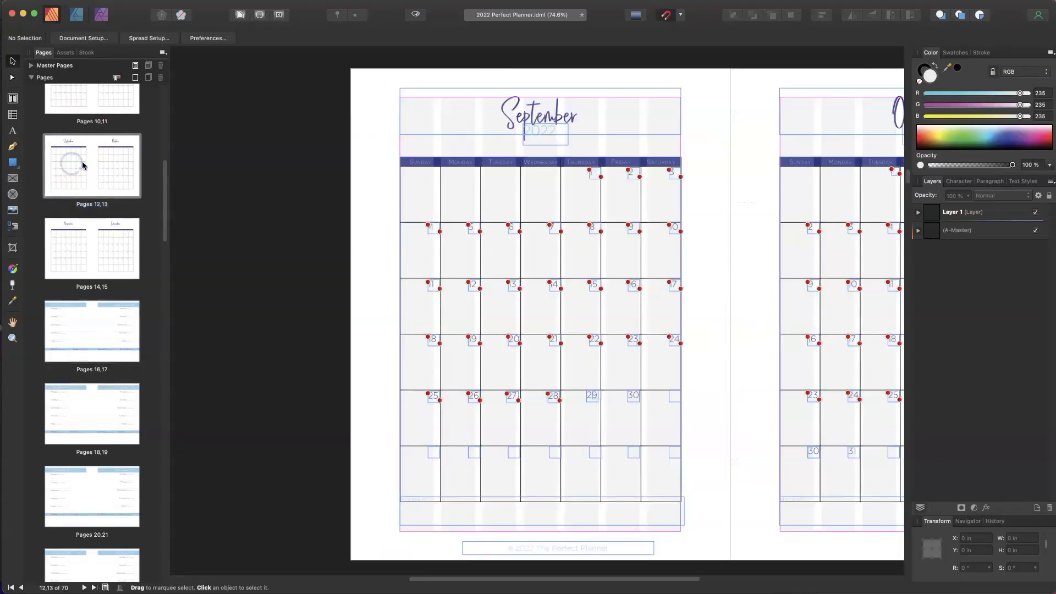
click(480, 232)
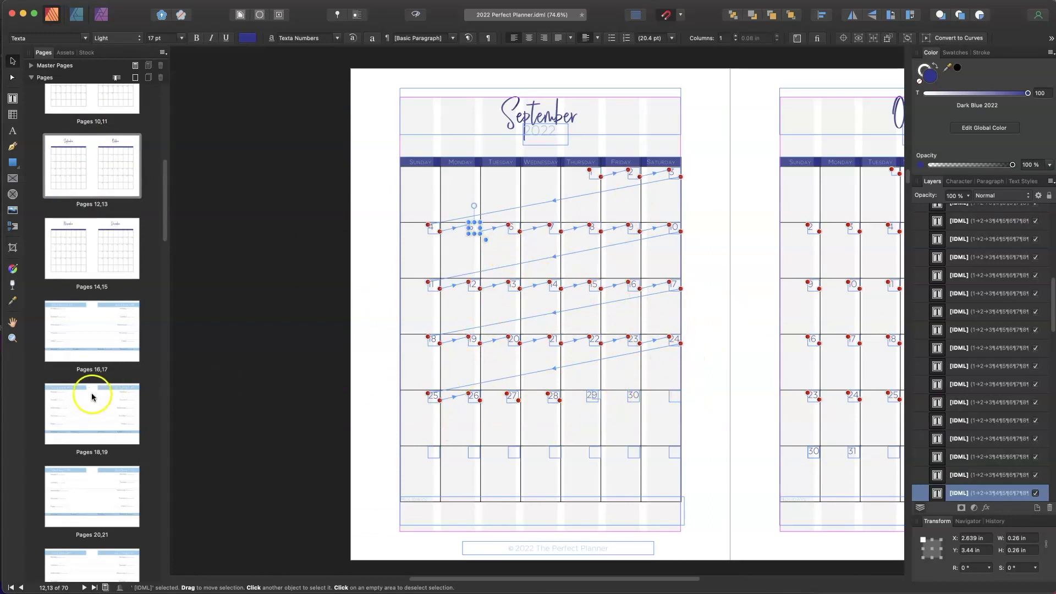
click(814, 232)
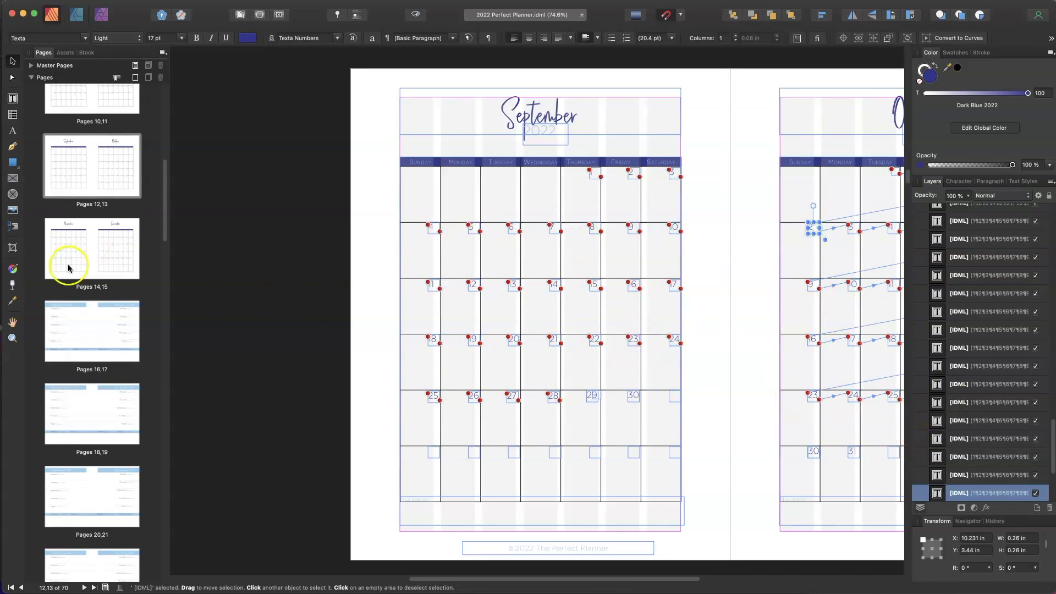
Step through the weekly spreads on pages 22–23 and 24–25 to the week of March 28
scroll(74, 372, down, 5)
scroll(74, 372, down, 3)
click(95, 279)
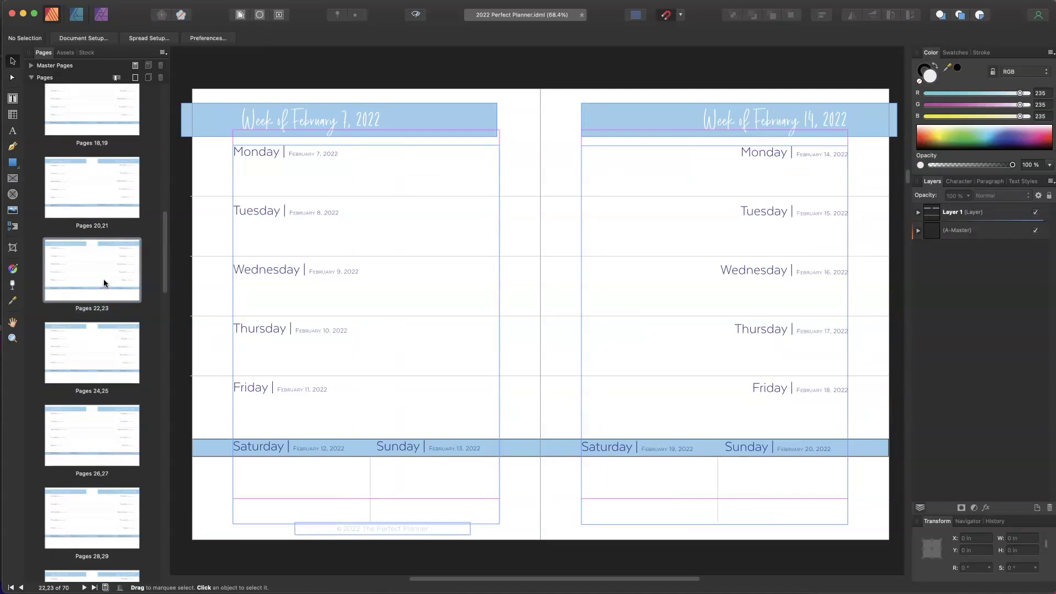
click(105, 382)
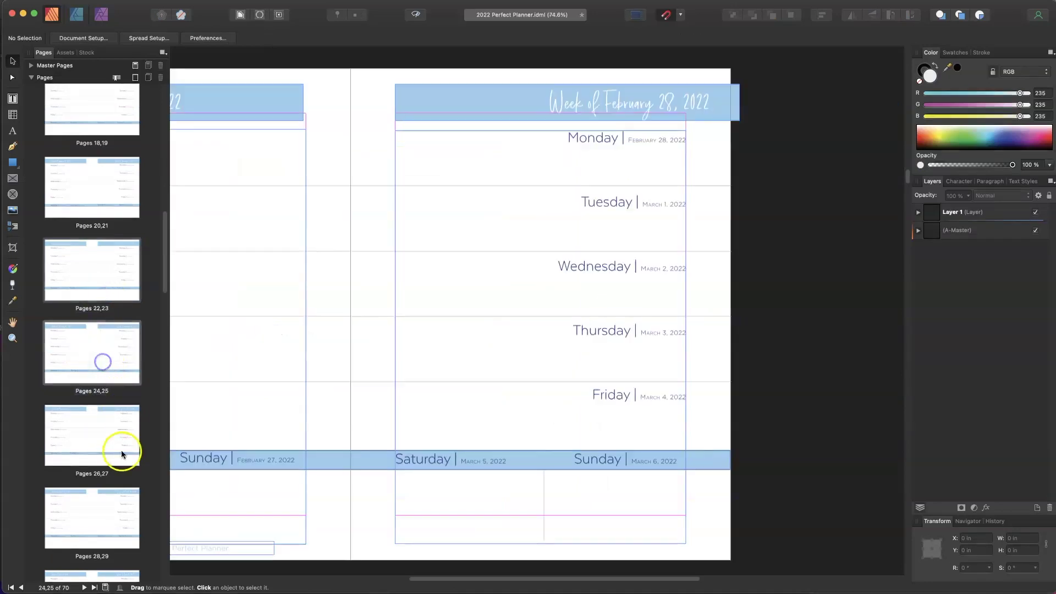
click(105, 498)
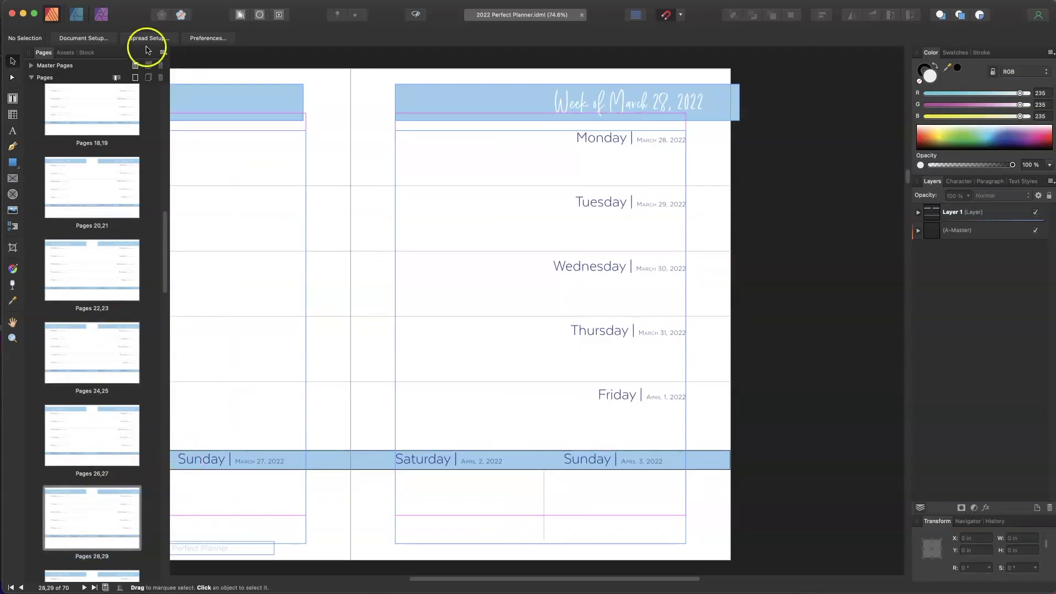
Browse the application menus and search Help for 'styles', then switch over to InDesign
click(335, 3)
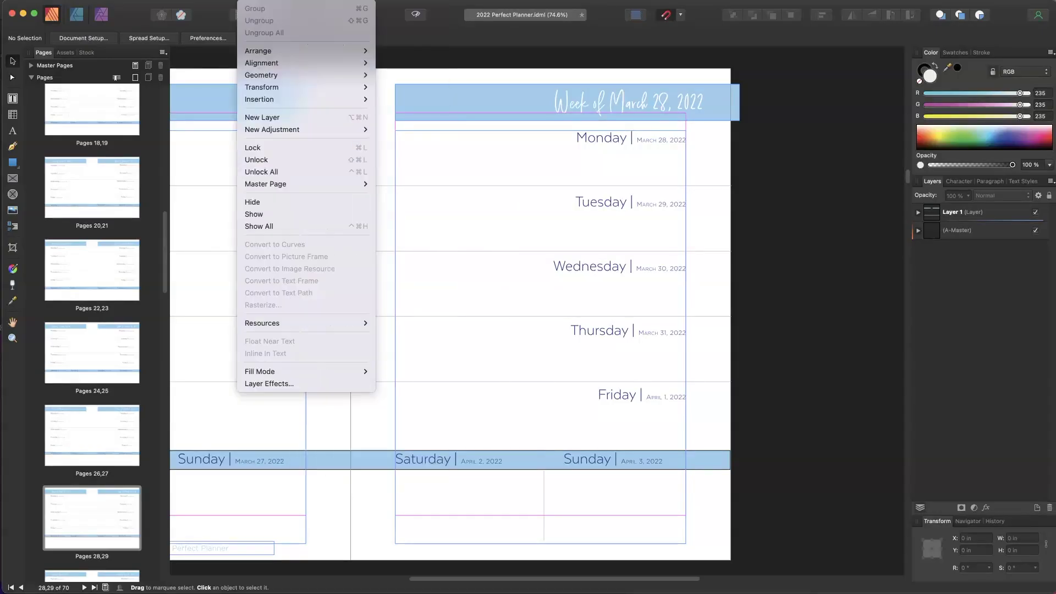
mouse_move(223, 3)
mouse_move(151, 3)
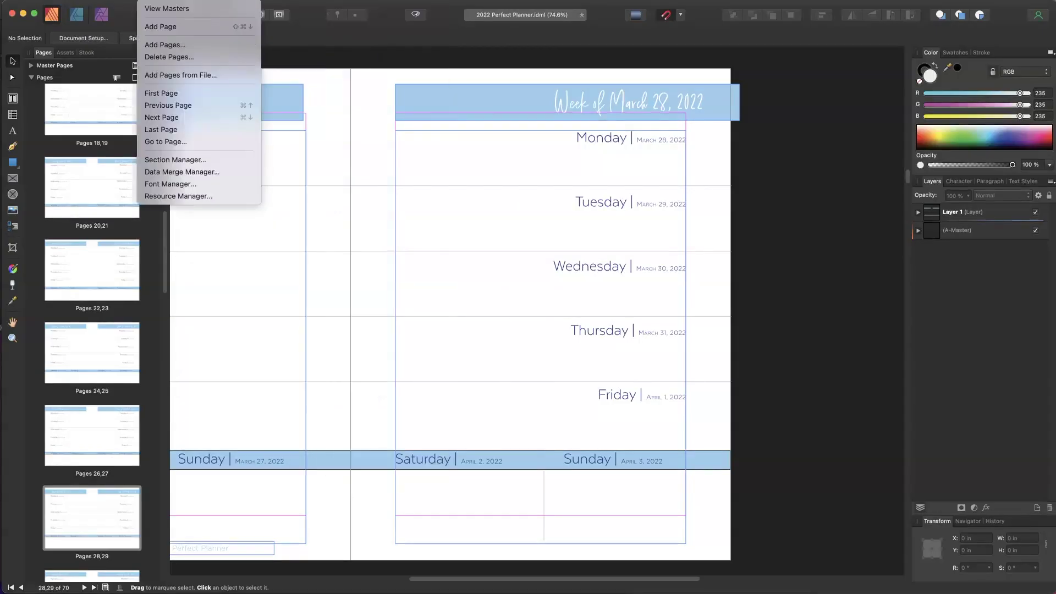
mouse_move(105, 2)
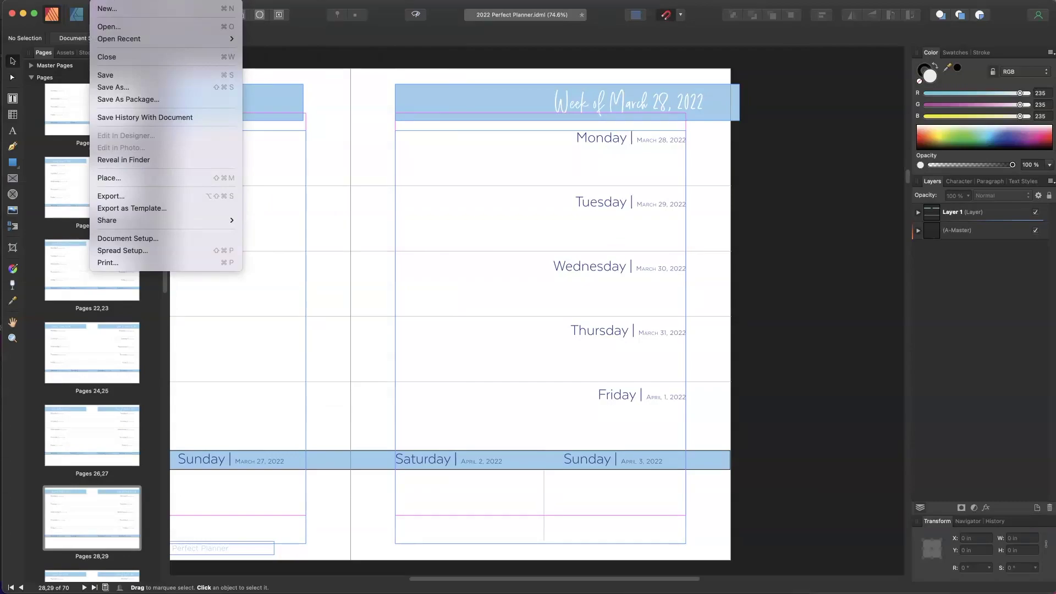
mouse_move(380, 3)
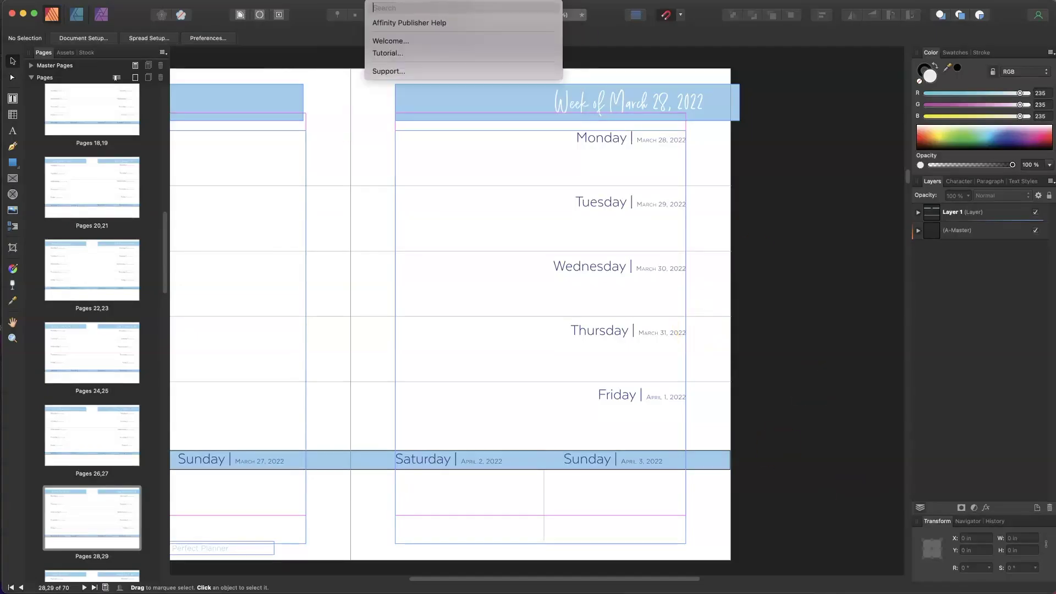
text(styles)
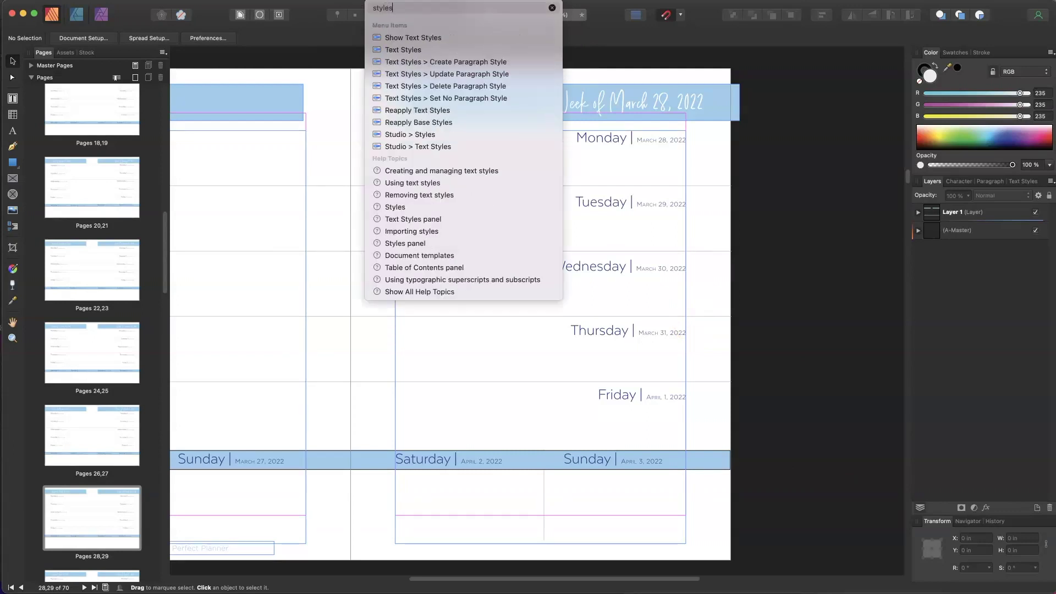
click(403, 53)
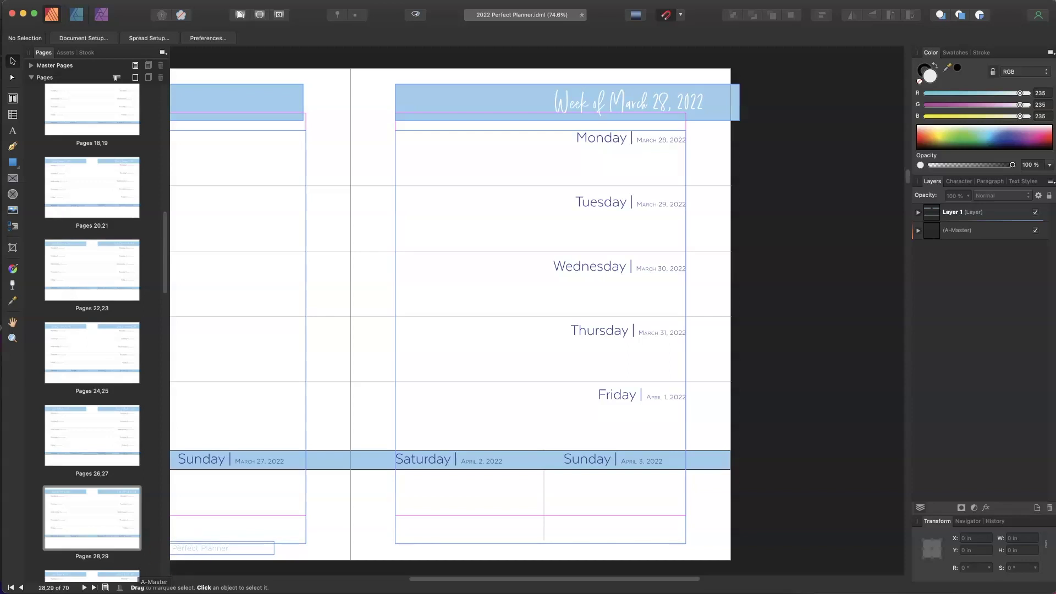
key(super+Tab)
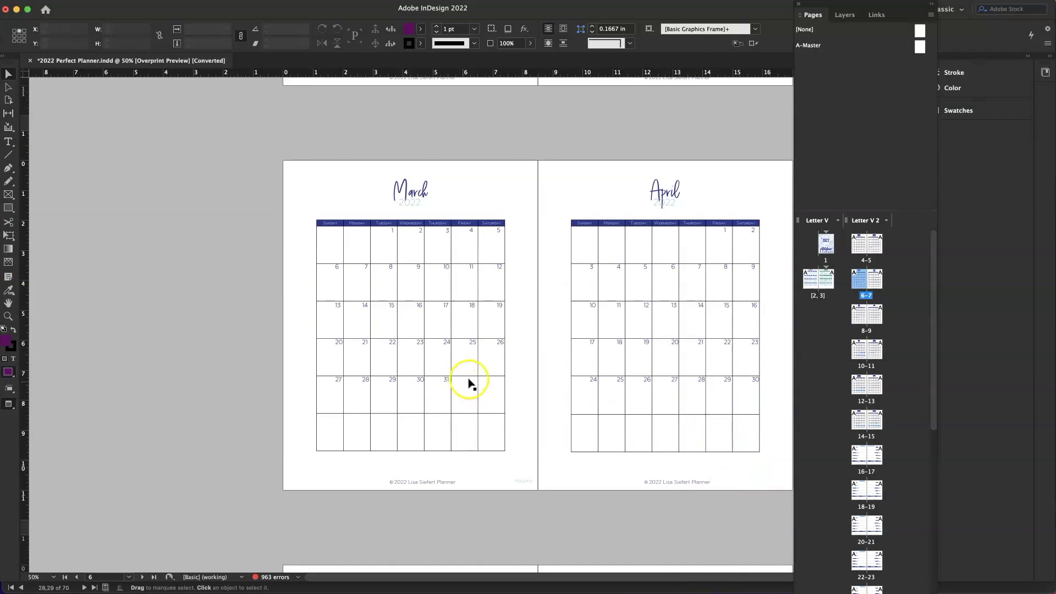
Google the presenter's Adobe MAX InDesign session in a new tab, then return to the plans page
key(super+Tab)
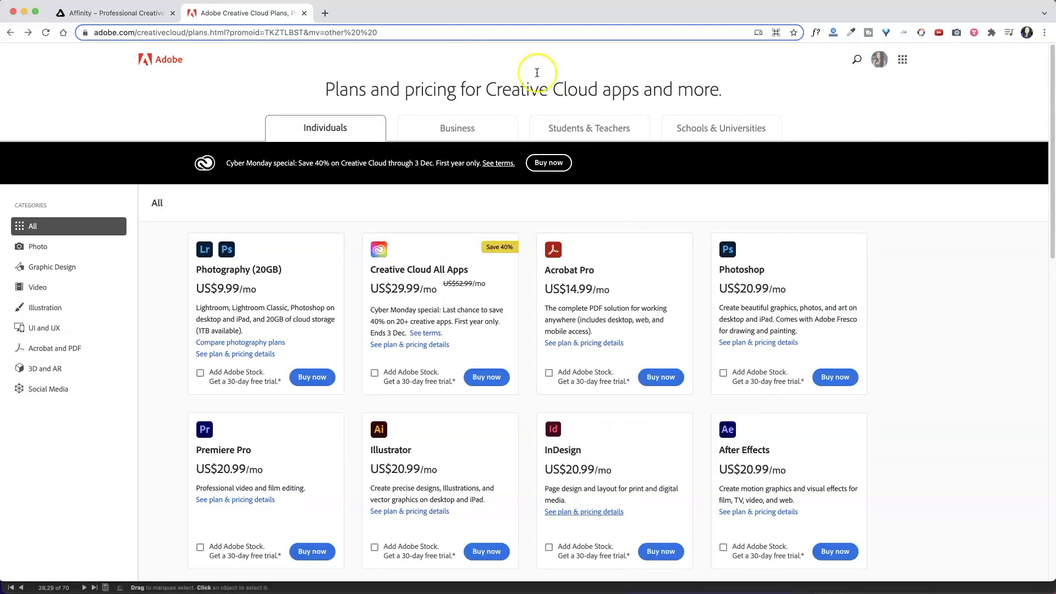
click(332, 14)
text(a)
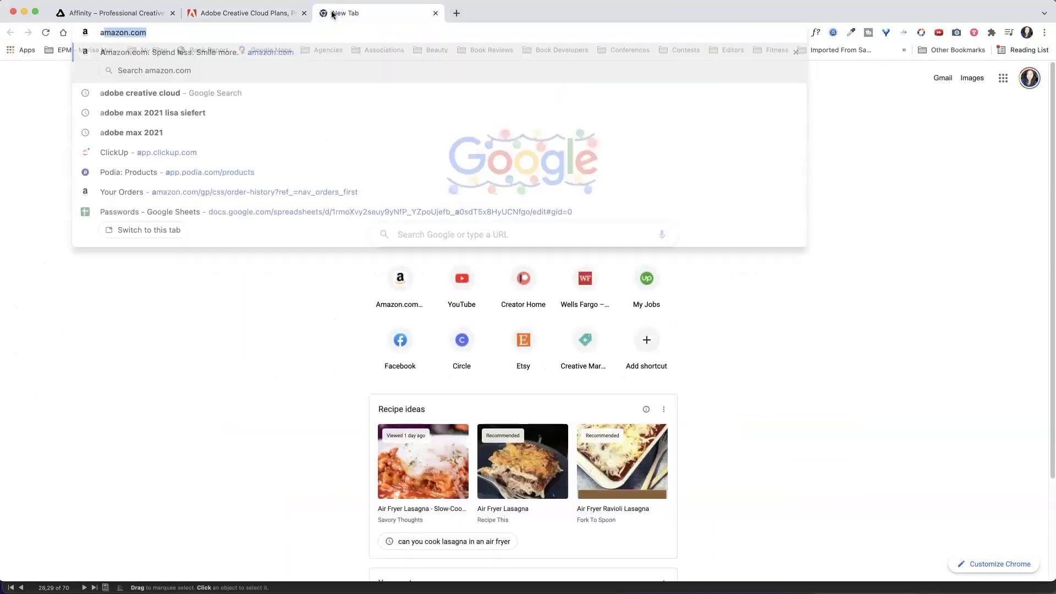
text(dobe max lisa )
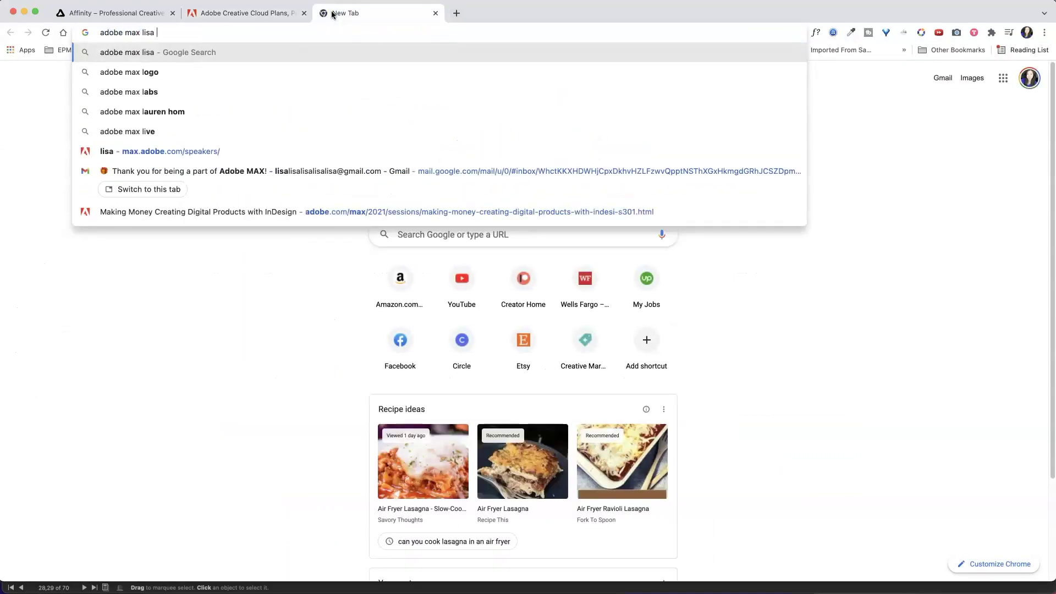
text(siefert)
key(Return)
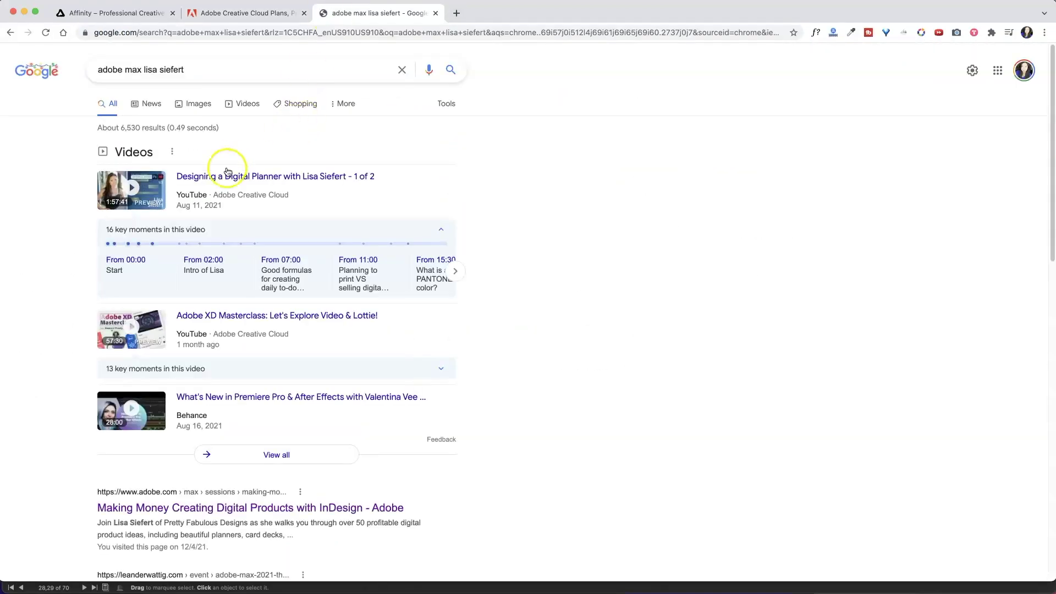
scroll(228, 172, down, 5)
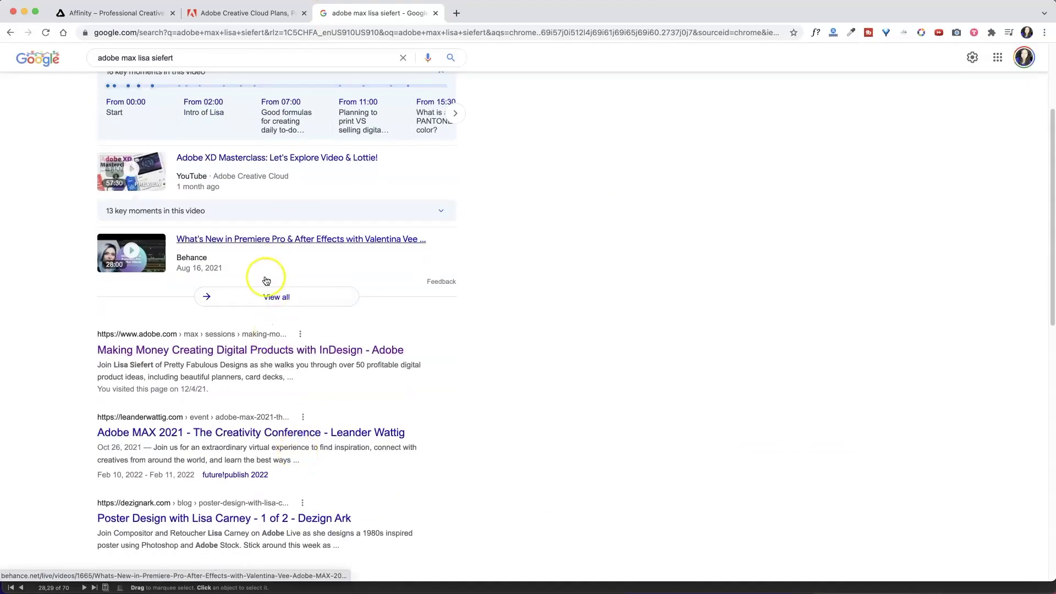
scroll(264, 283, up, 5)
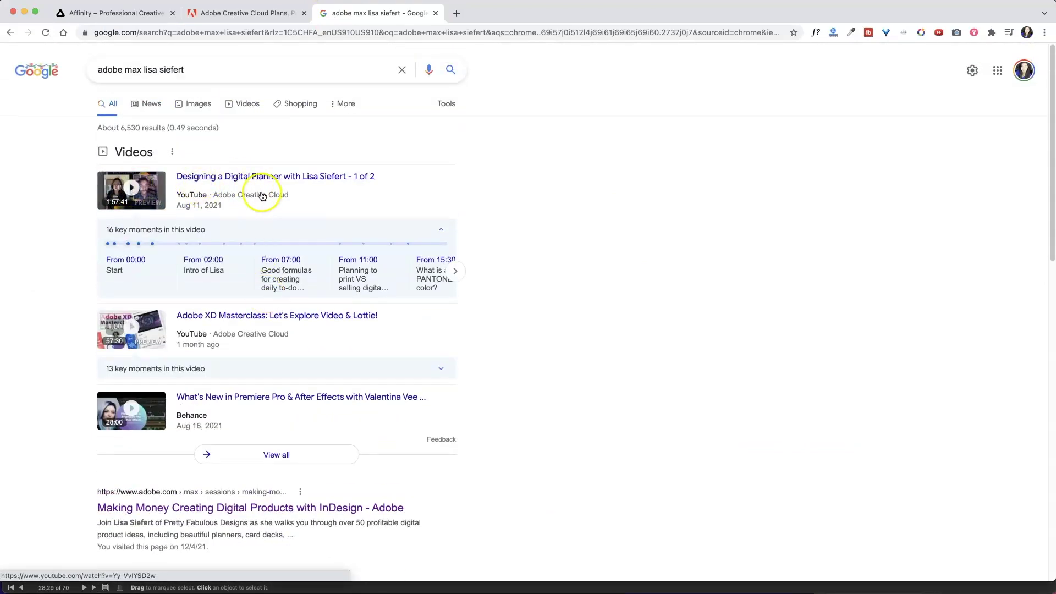
scroll(332, 440, down, 3)
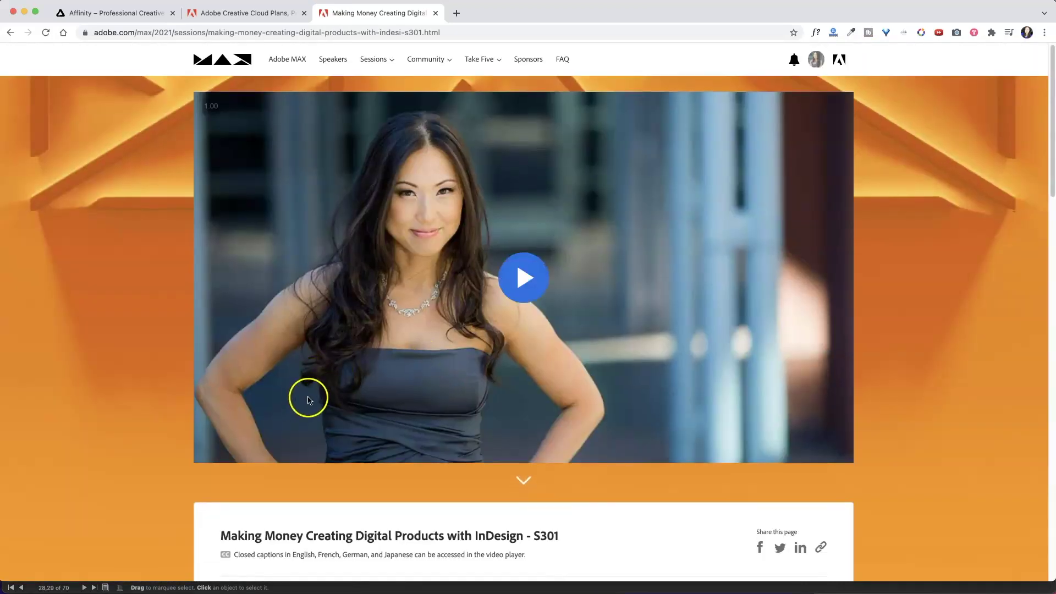
scroll(309, 393, down, 2)
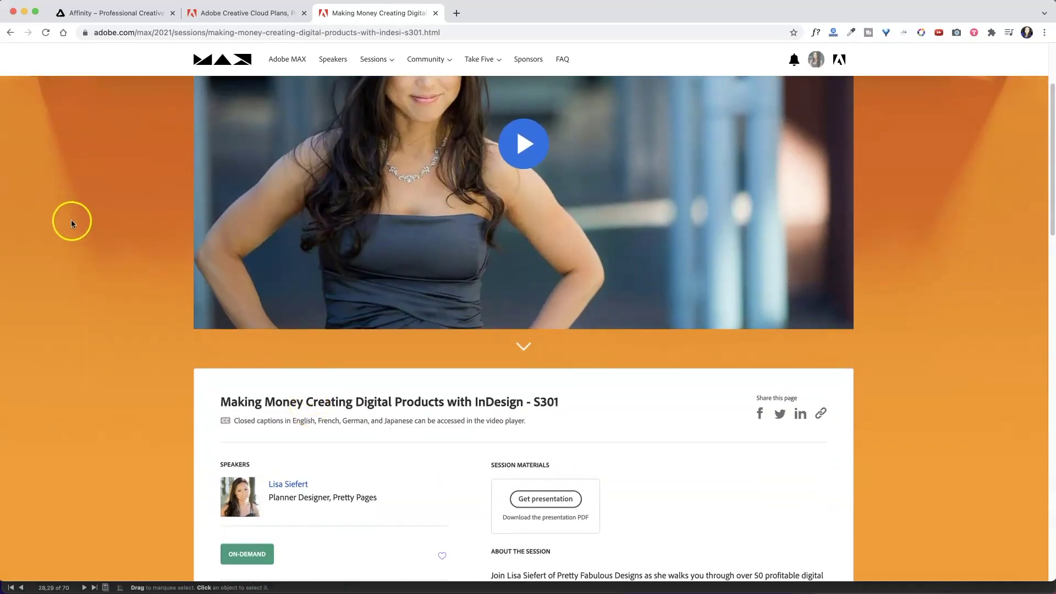
scroll(123, 263, up, 4)
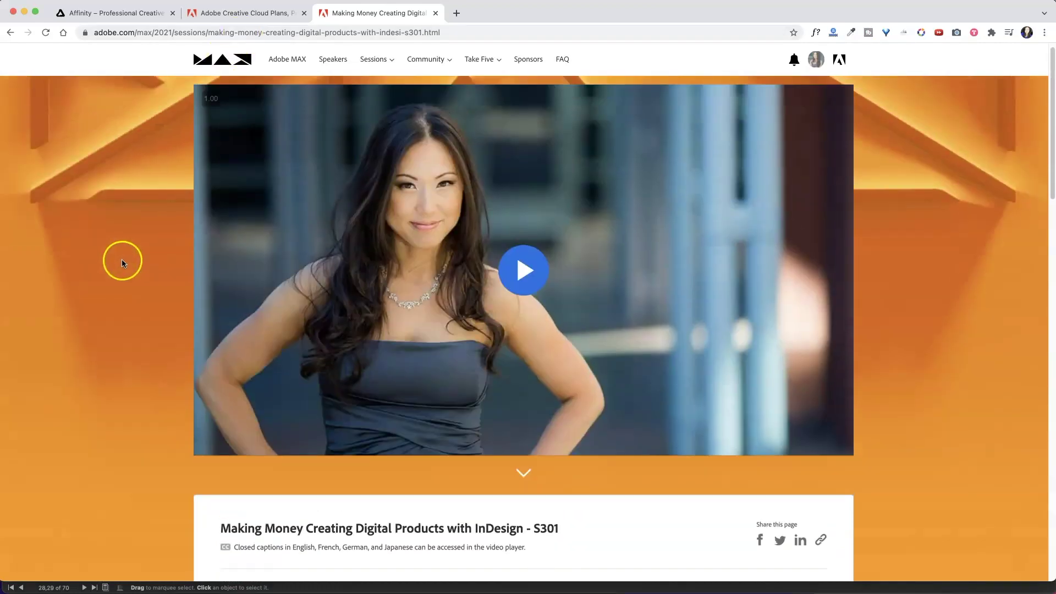
click(247, 11)
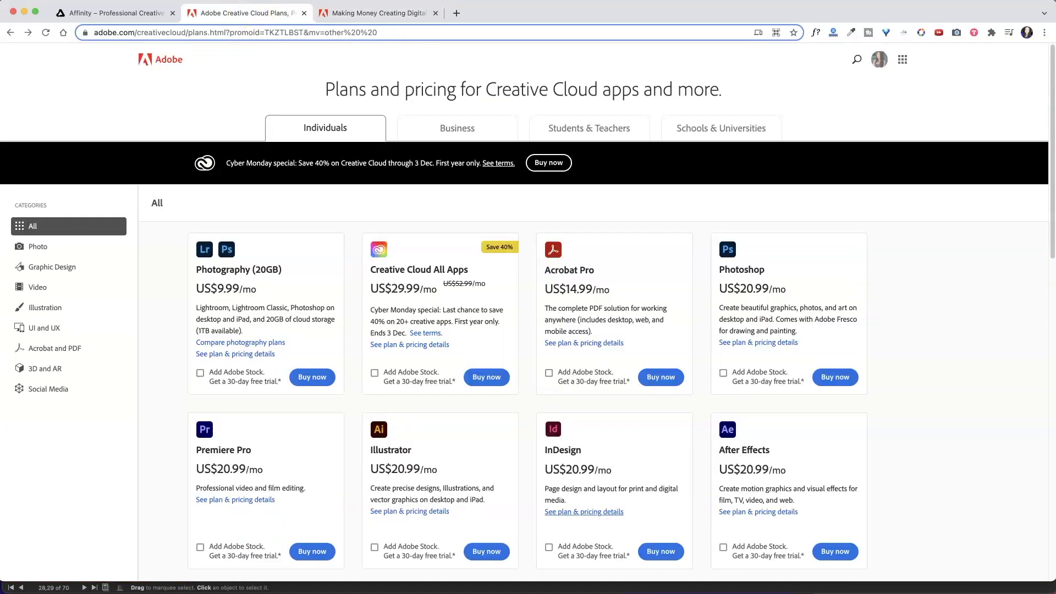
Scroll Affinity Publisher's March 21–28 weekly spread fully into view, then bring up the 01 Indesign File folder
key(super+Tab)
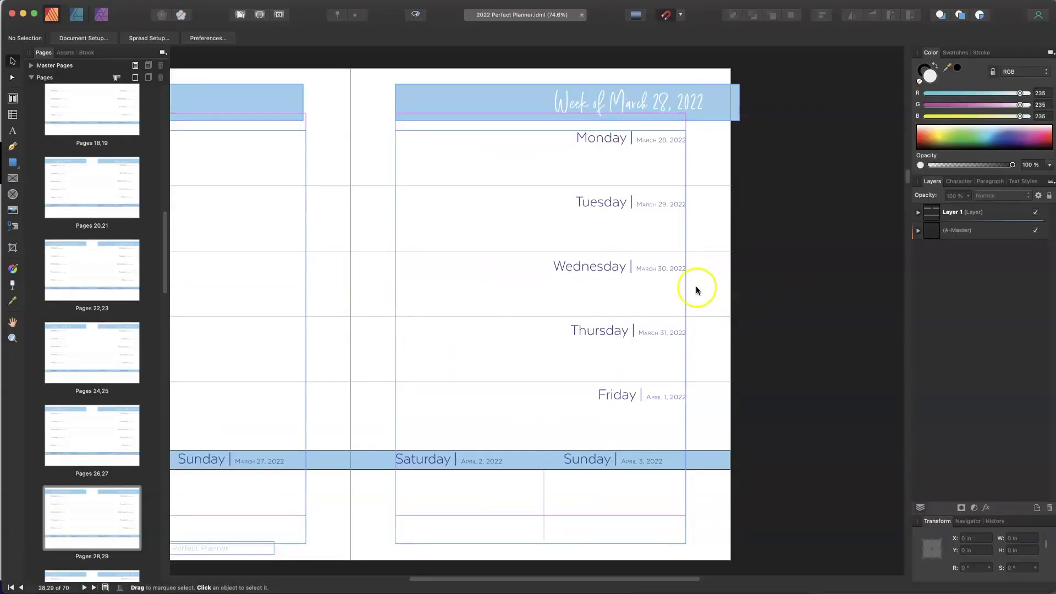
drag(652, 584, 576, 580)
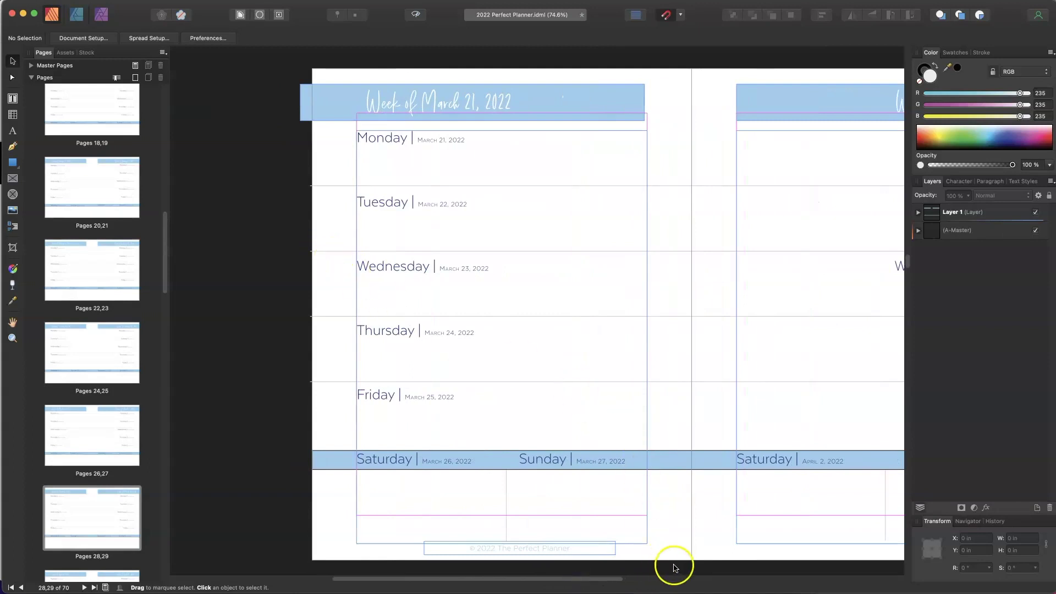
drag(614, 583, 672, 578)
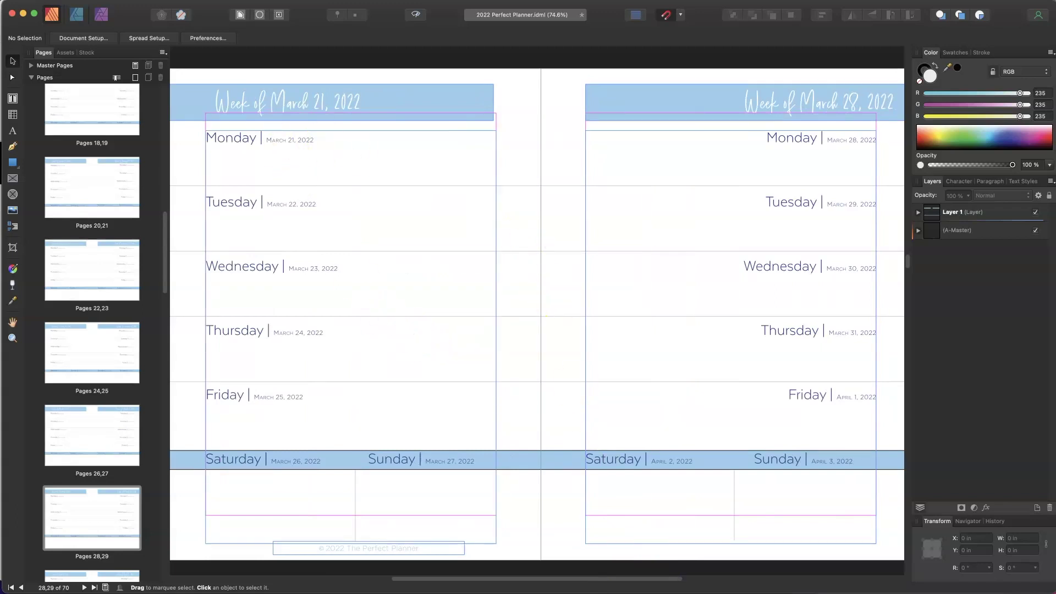
key(super+Tab)
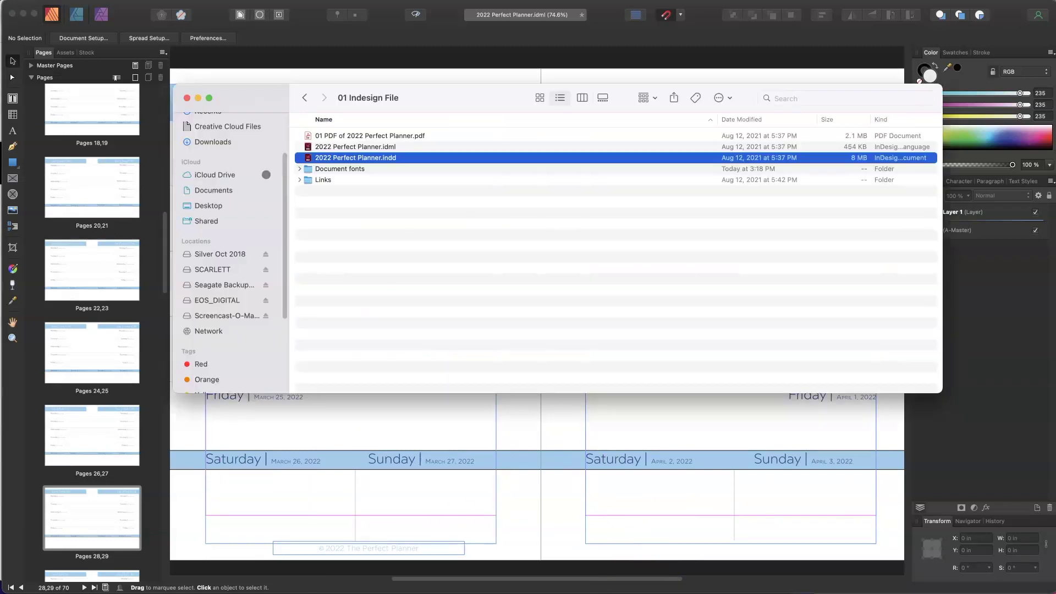
Open 41 Social Media Planner > 09 InDesign Files > 01 Social Media Planner copy.idml in Affinity Publisher
click(303, 99)
click(302, 98)
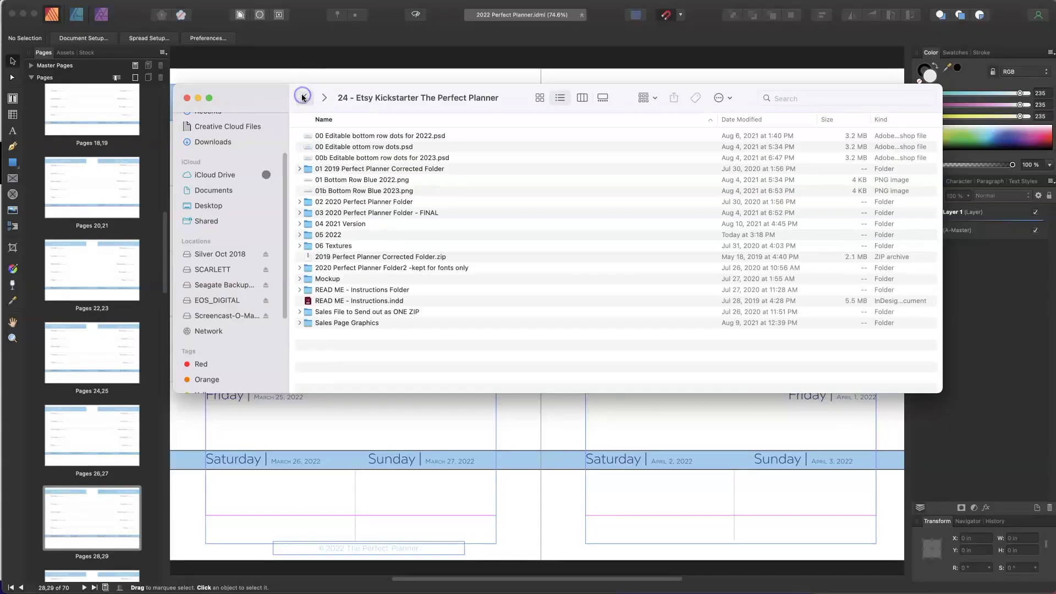
click(303, 98)
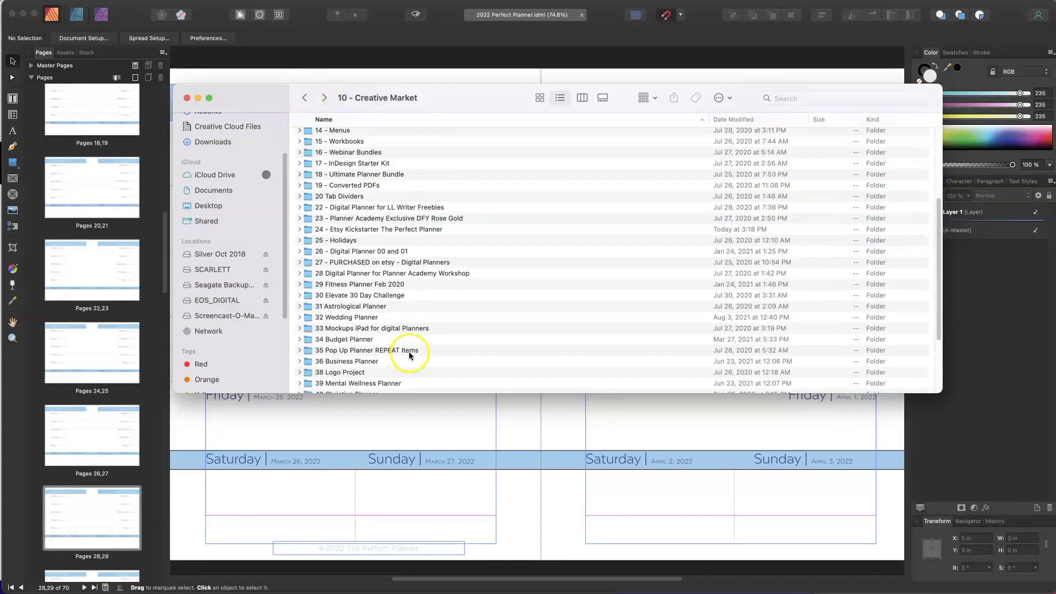
scroll(402, 340, down, 5)
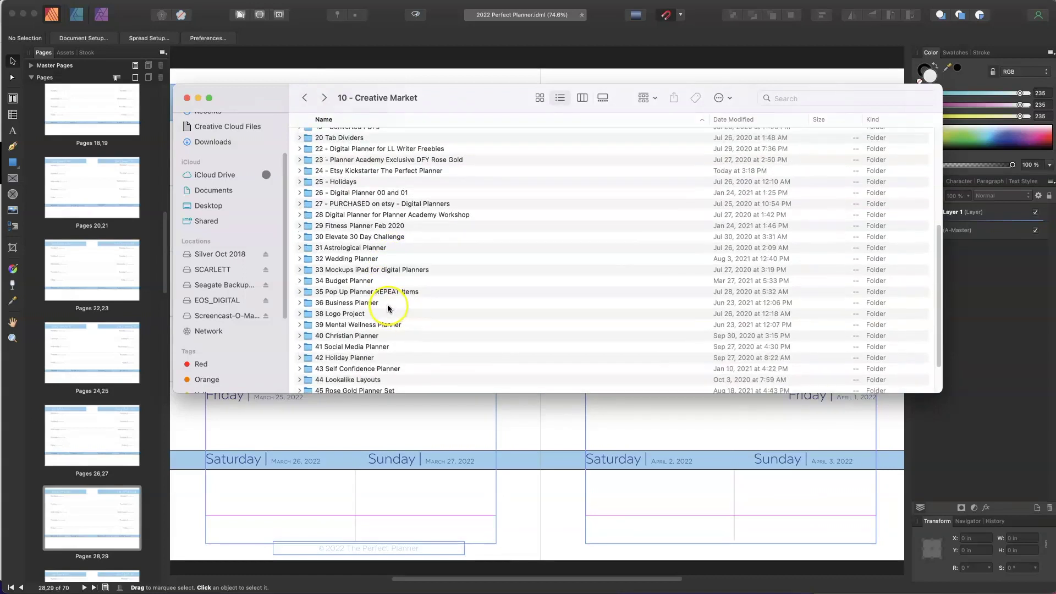
double_click(379, 339)
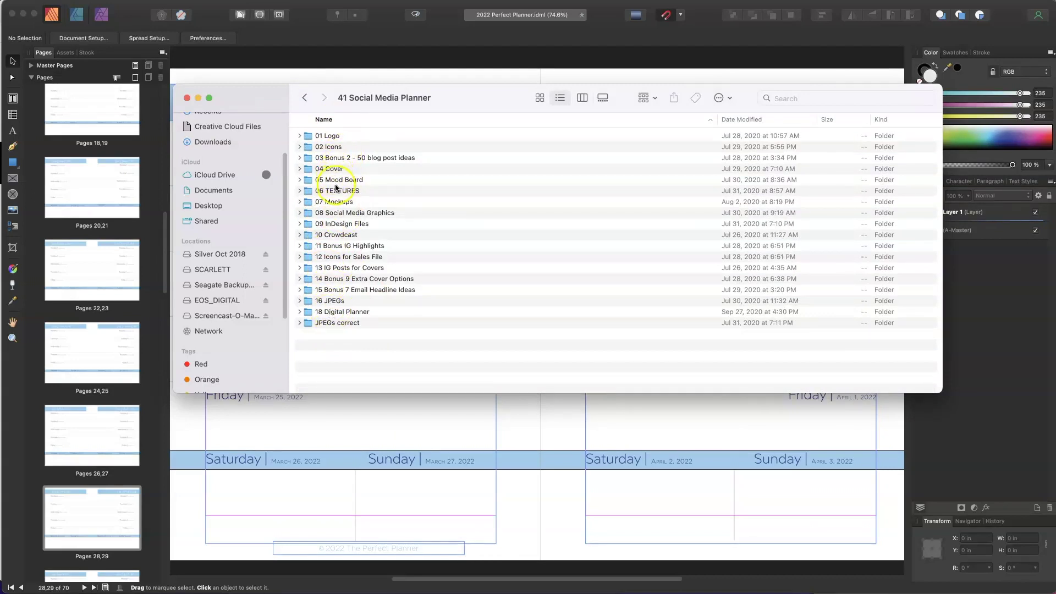
click(337, 201)
double_click(342, 224)
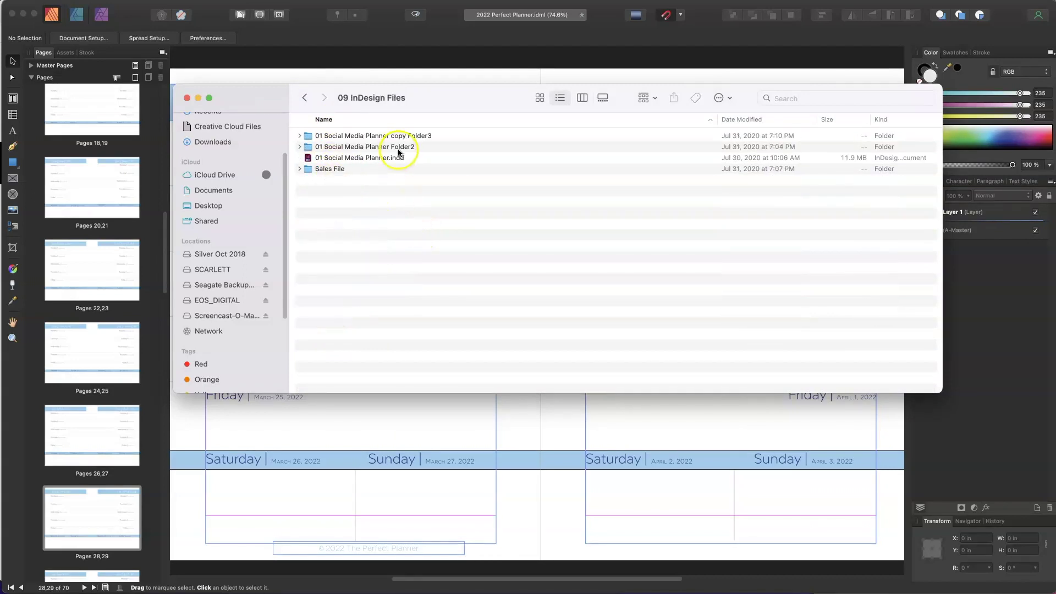
double_click(367, 136)
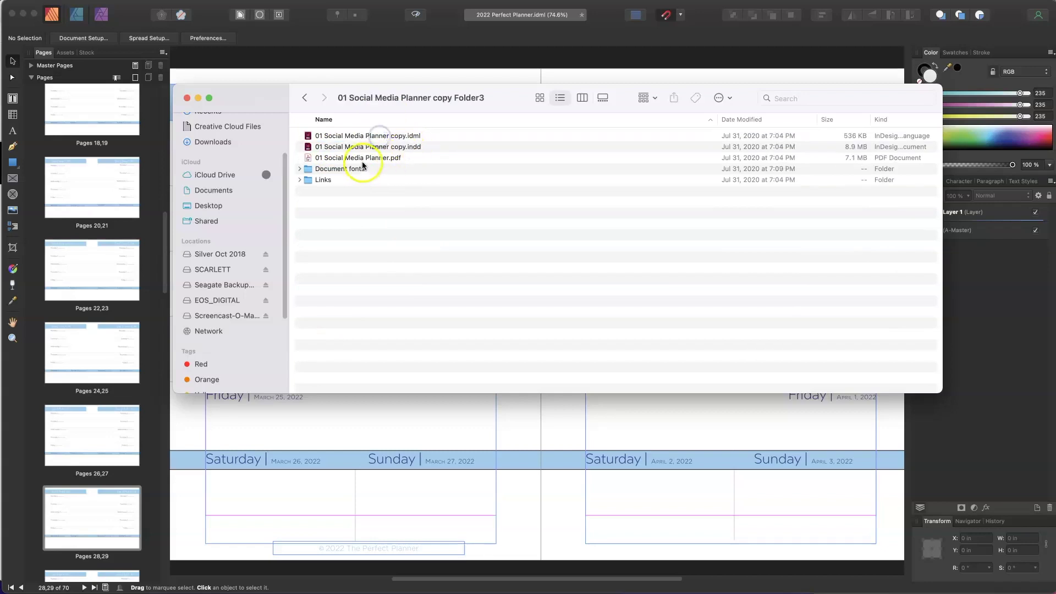
right_click(390, 139)
mouse_move(418, 157)
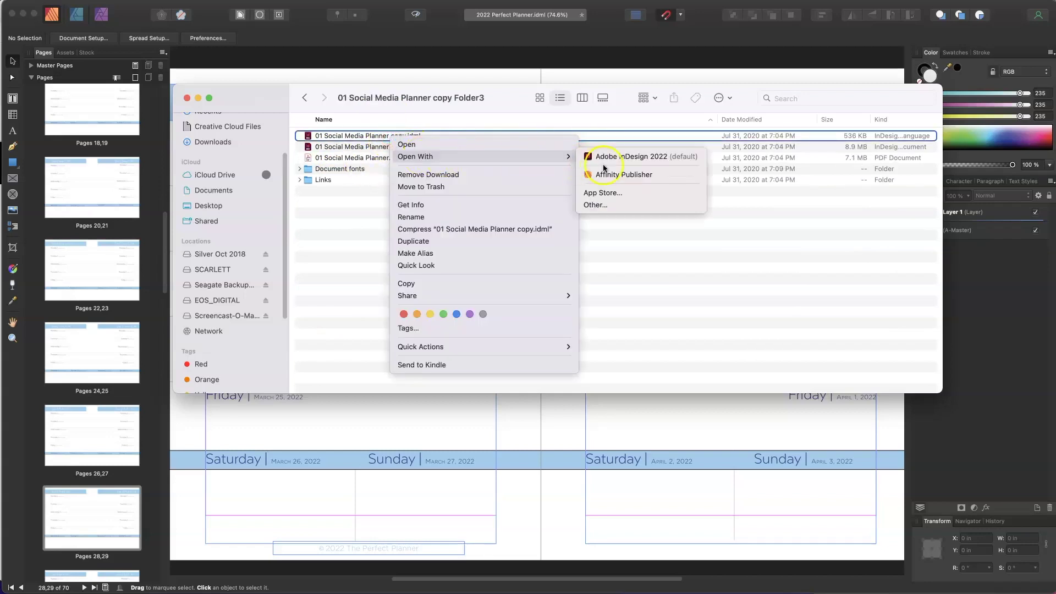
click(617, 176)
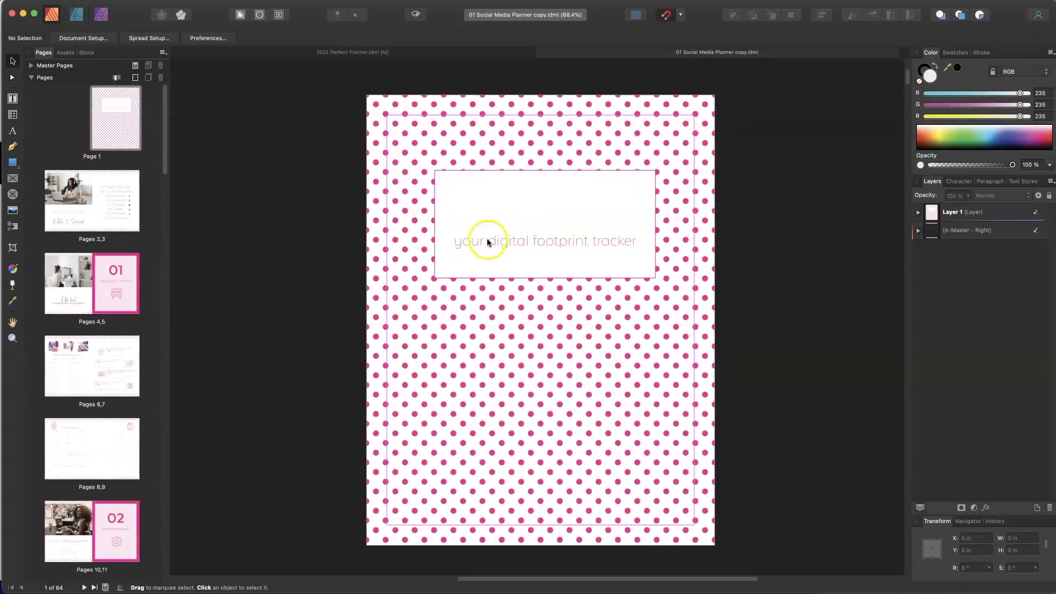
Open 01 Social Media Planner copy.indd from Finder in Adobe InDesign 2022
key(super+Tab)
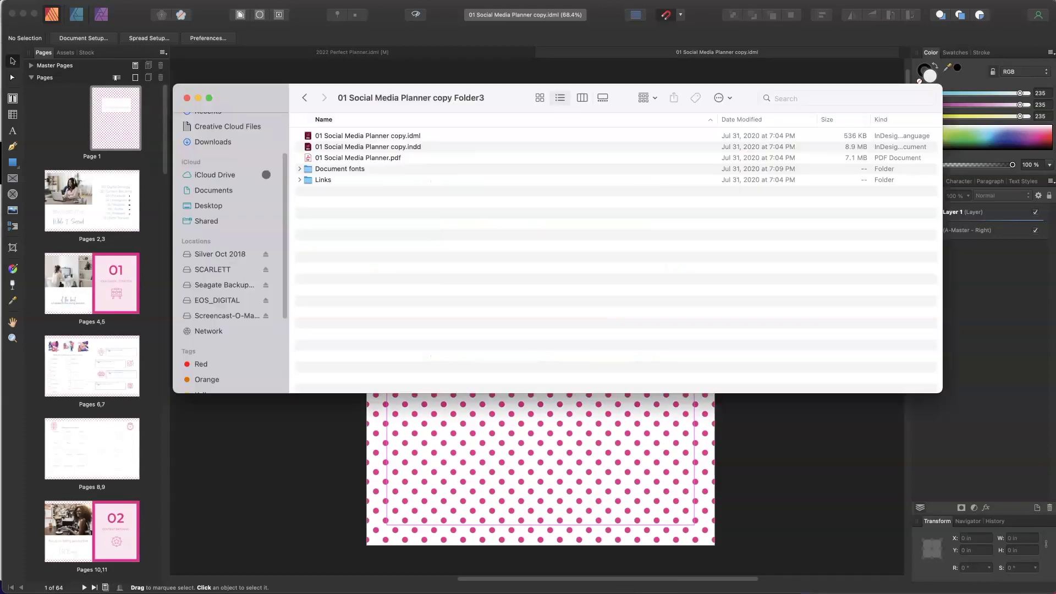
click(384, 147)
right_click(384, 147)
mouse_move(529, 165)
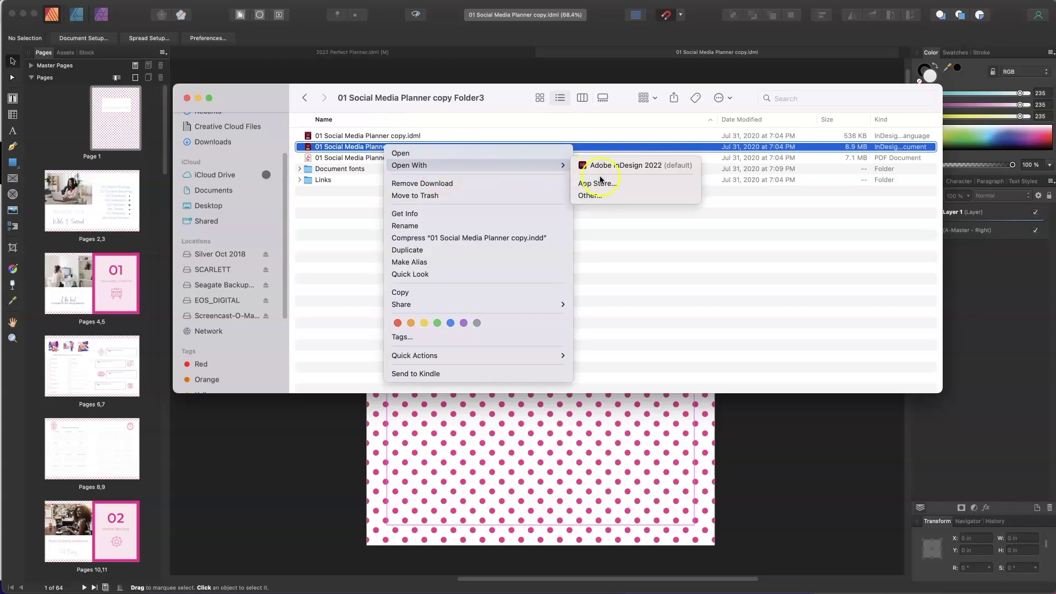
click(632, 165)
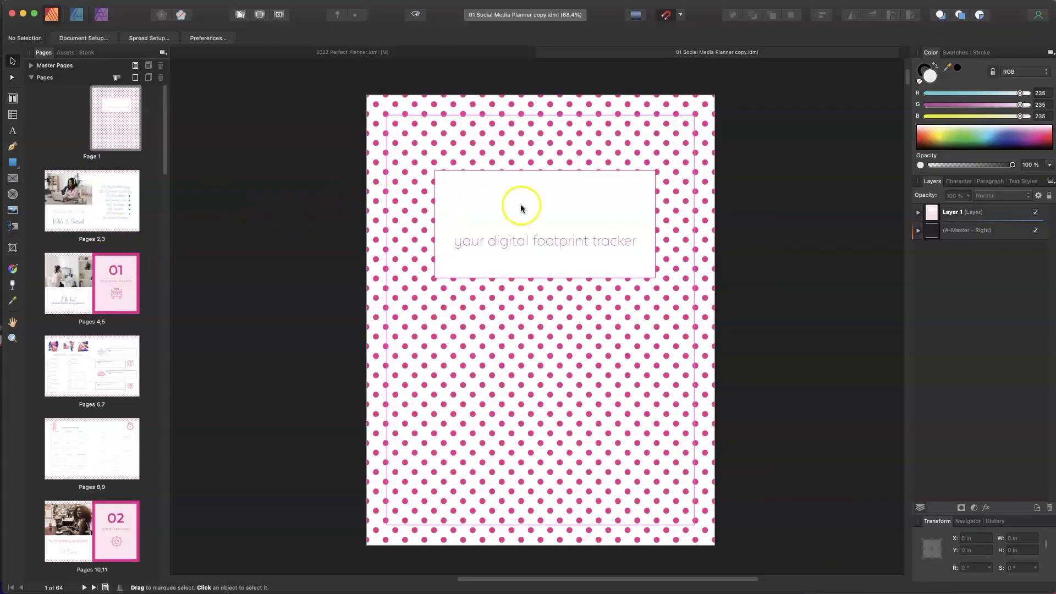
Try 72 pt and then 36 pt as the cover title's font size
click(521, 204)
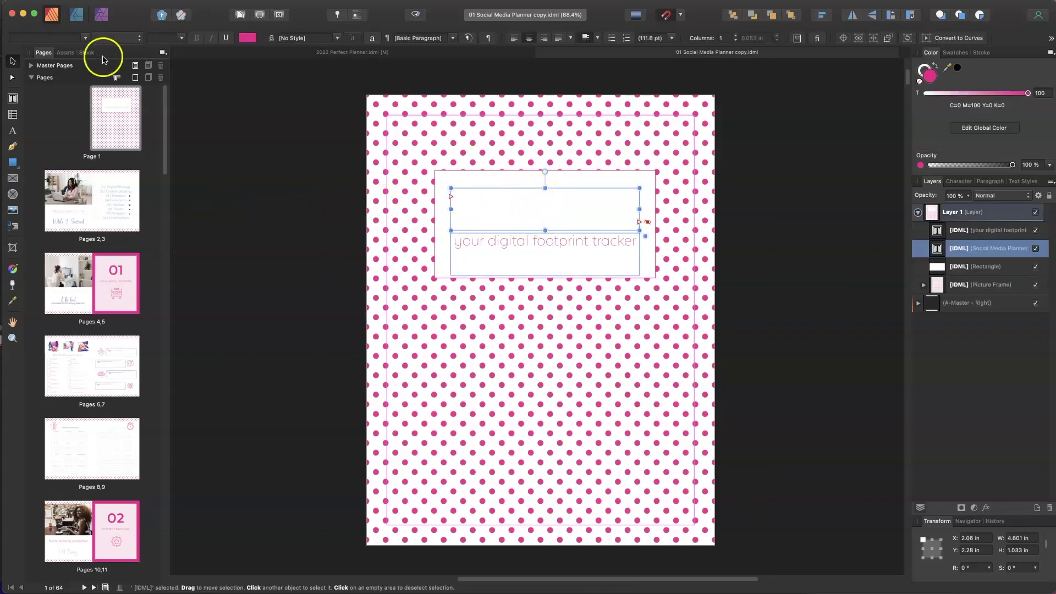
click(13, 99)
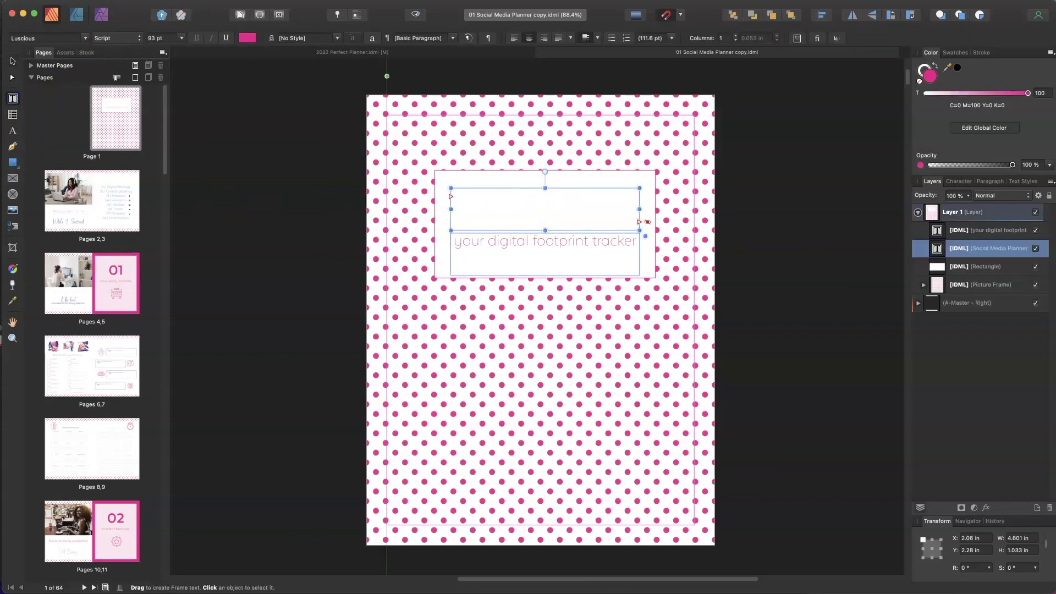
click(182, 38)
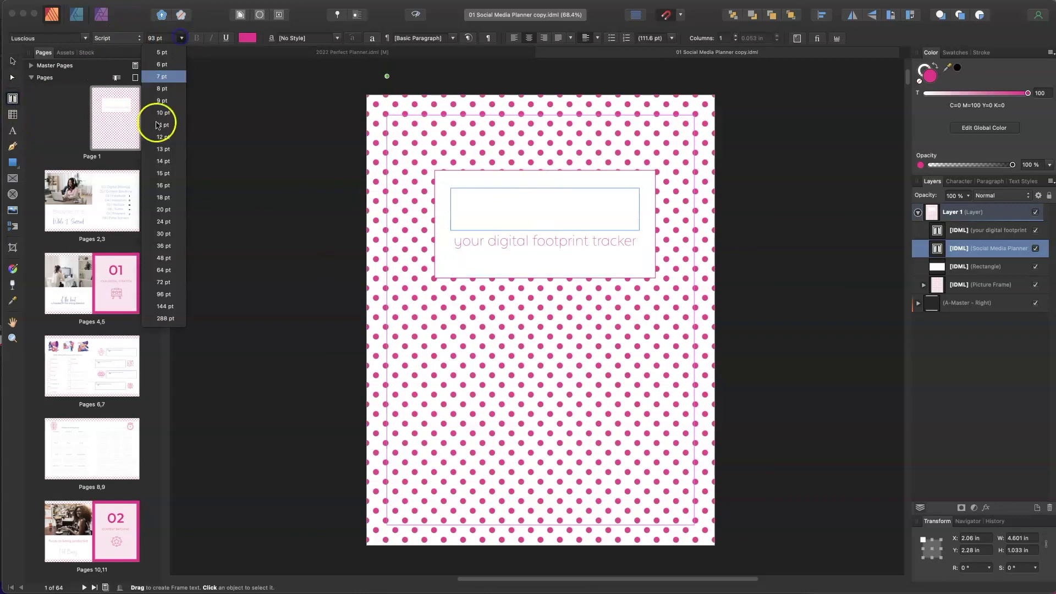
click(164, 282)
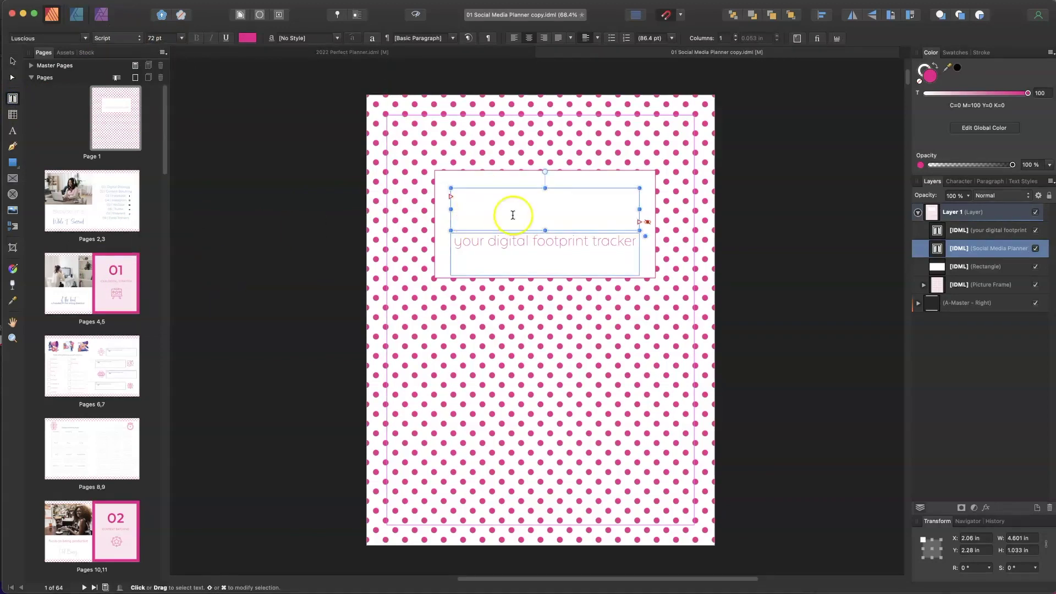
click(493, 208)
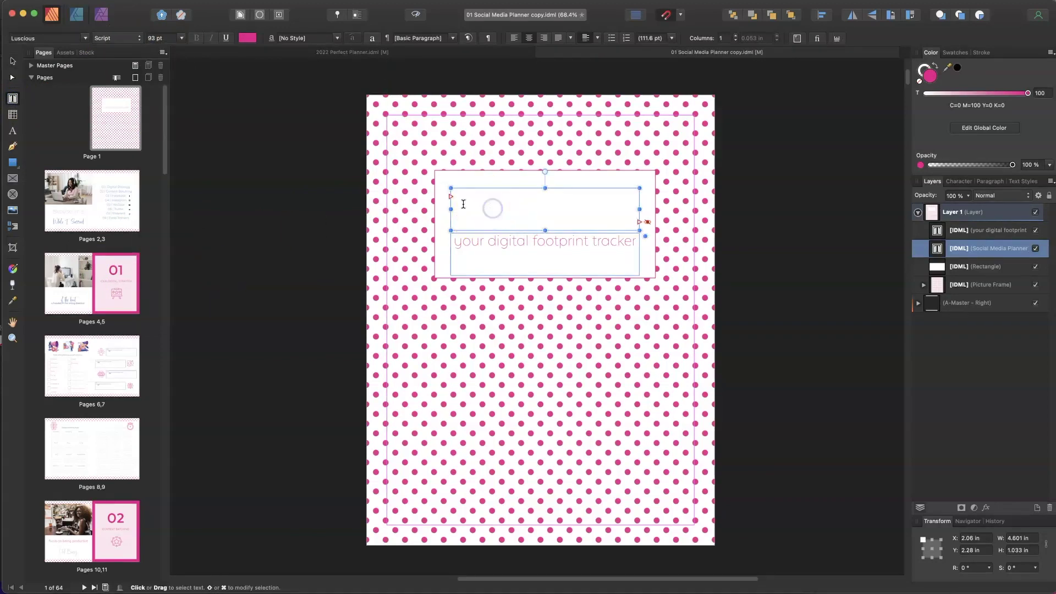
click(182, 39)
click(164, 245)
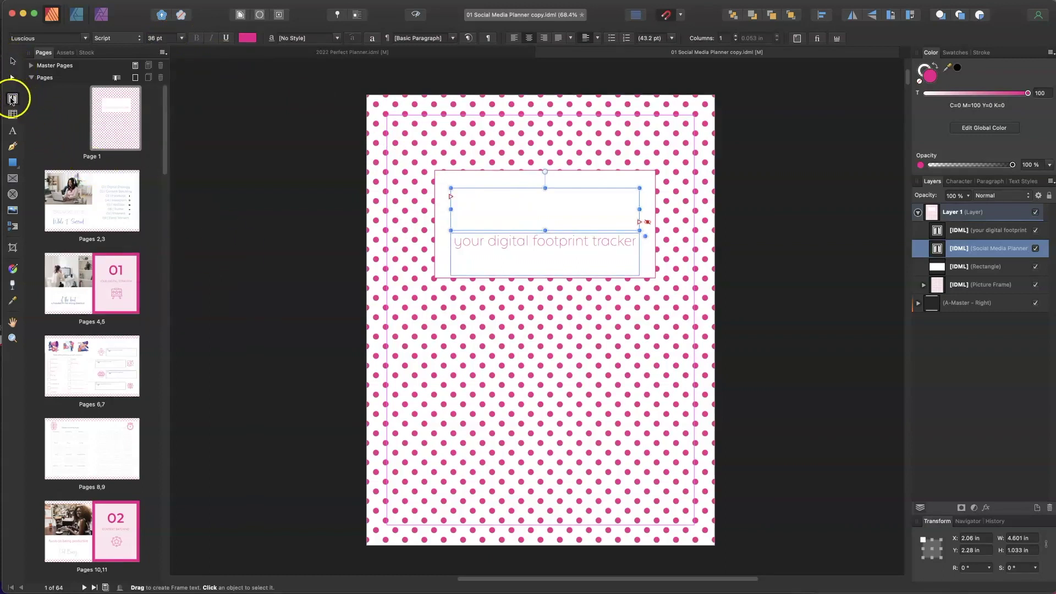
Reveal the overflowing title text, select the whole story and set it to 64 pt
click(461, 204)
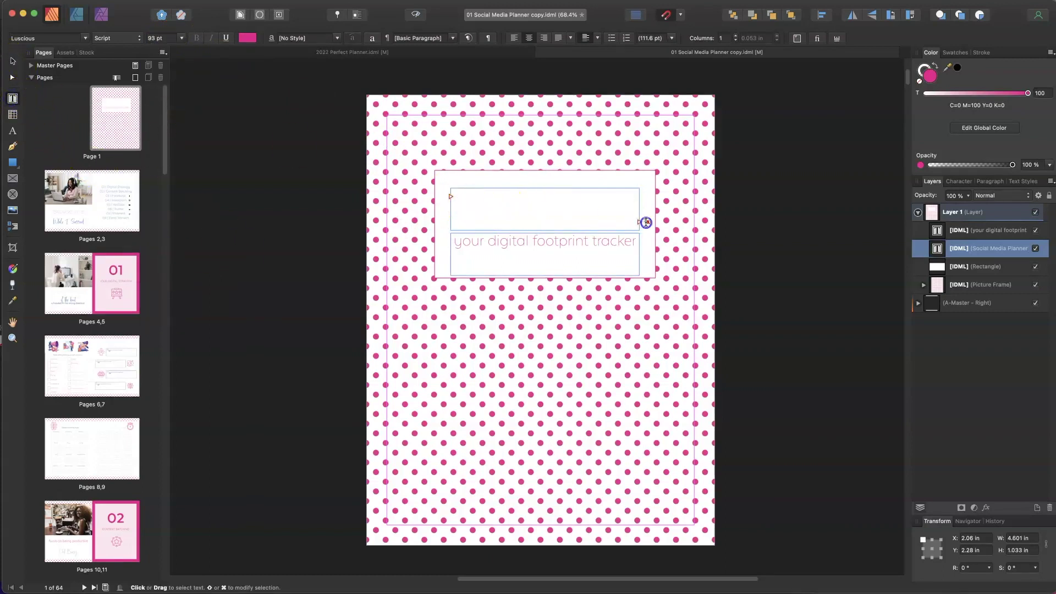
click(588, 212)
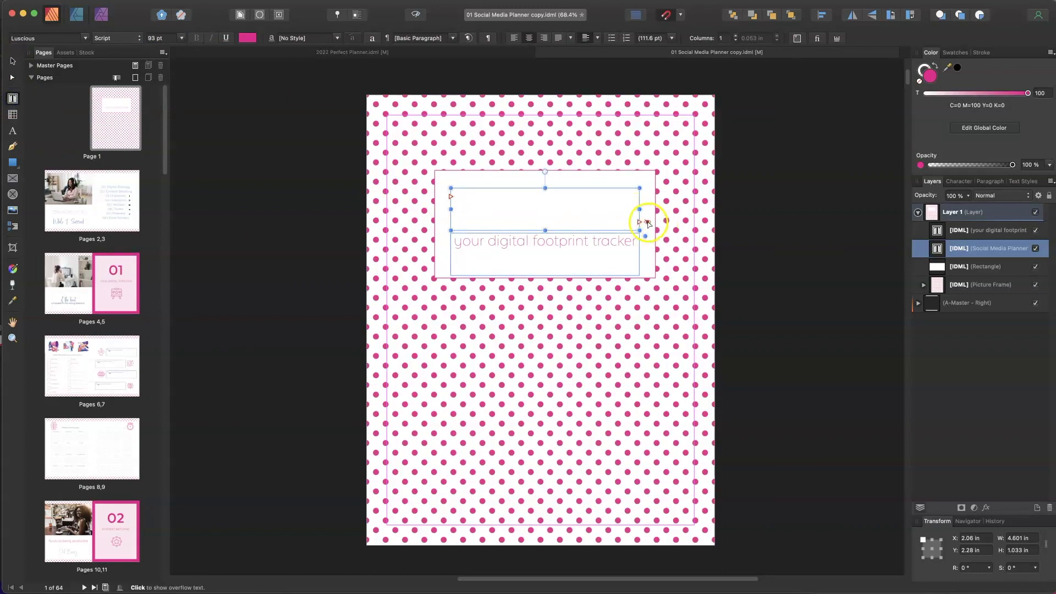
click(648, 222)
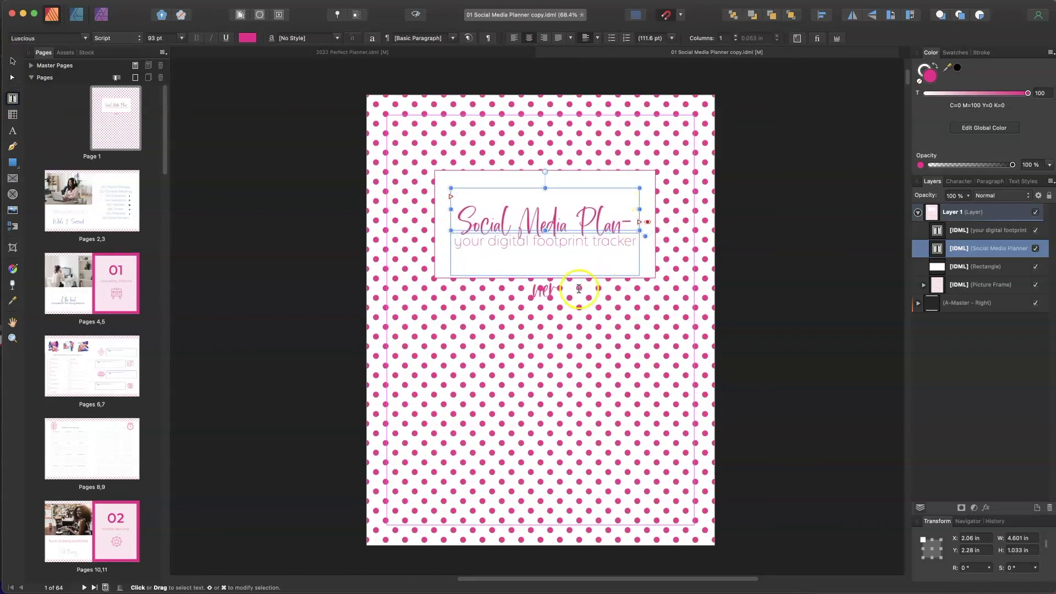
click(489, 222)
key(super+a)
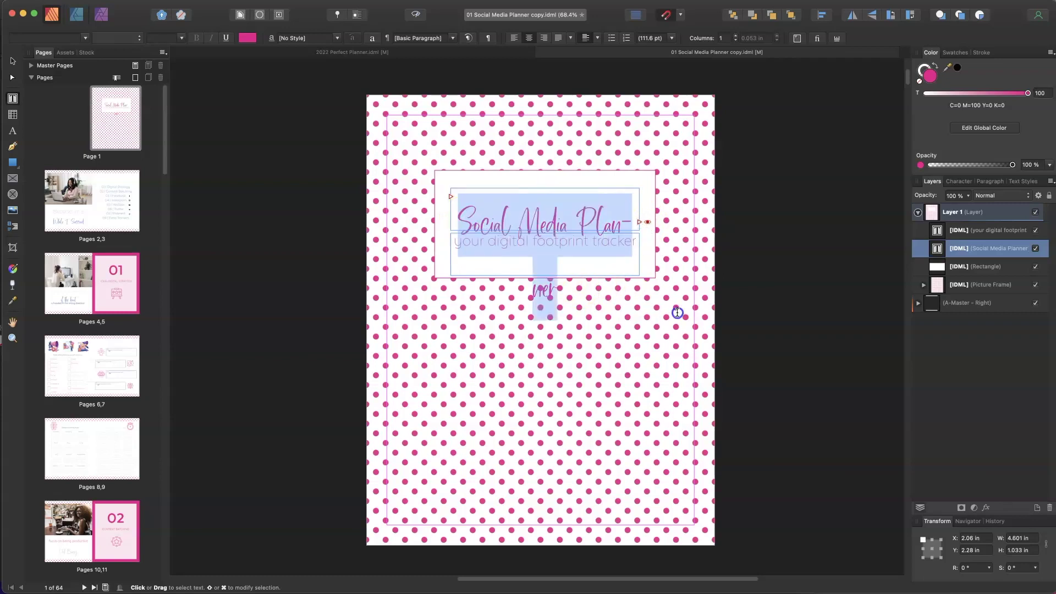
click(182, 38)
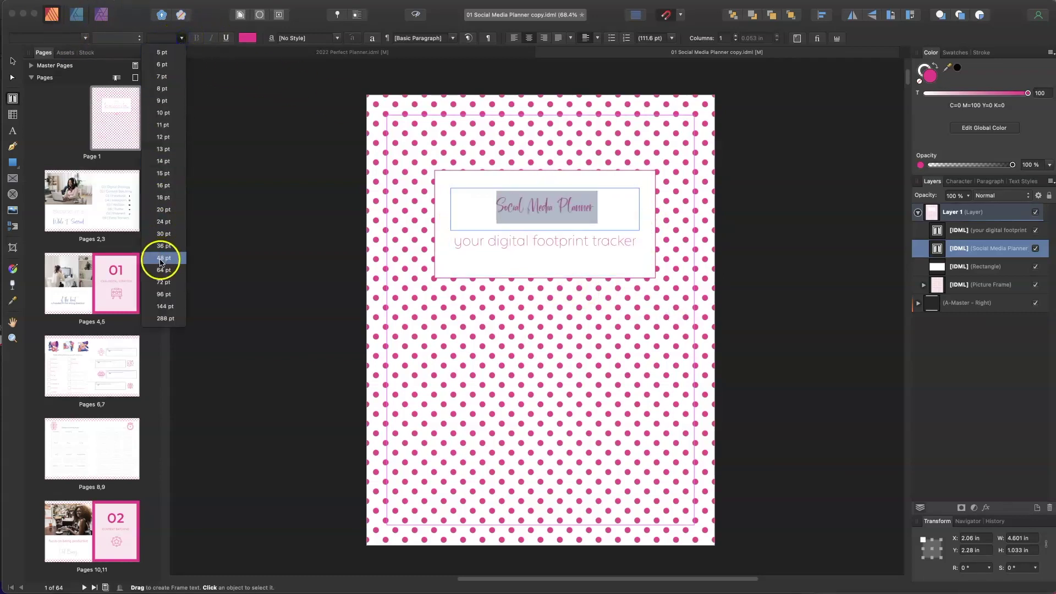
key(Escape)
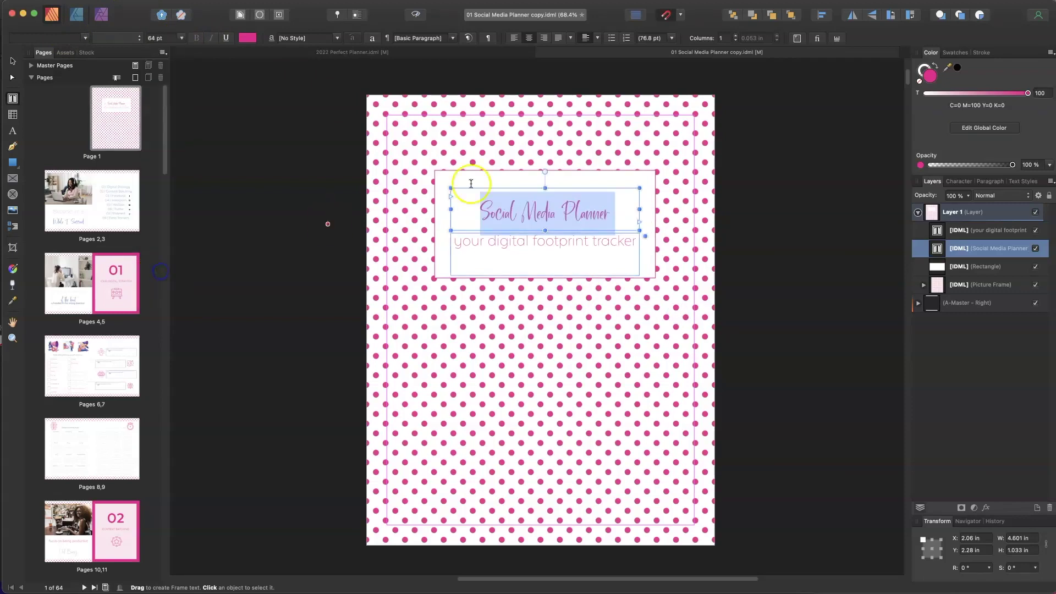
click(539, 203)
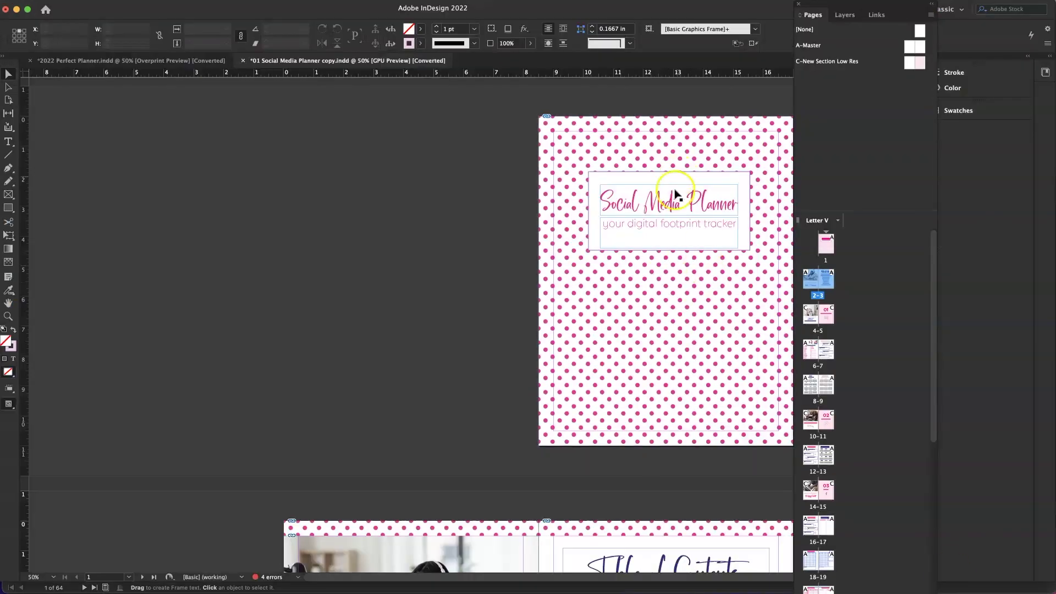
In InDesign, highlight part of the cover title to read its 93 pt size
click(673, 202)
double_click(718, 202)
drag(718, 202, 649, 199)
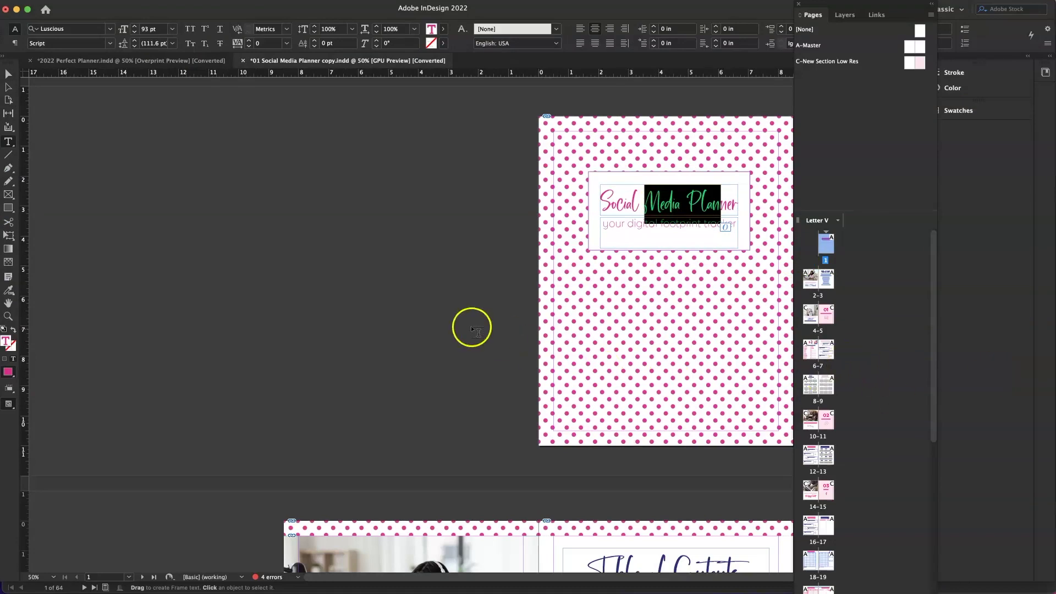
Scroll down to the pages 2–3 Table of Contents spread
scroll(451, 314, down, 5)
scroll(457, 300, down, 4)
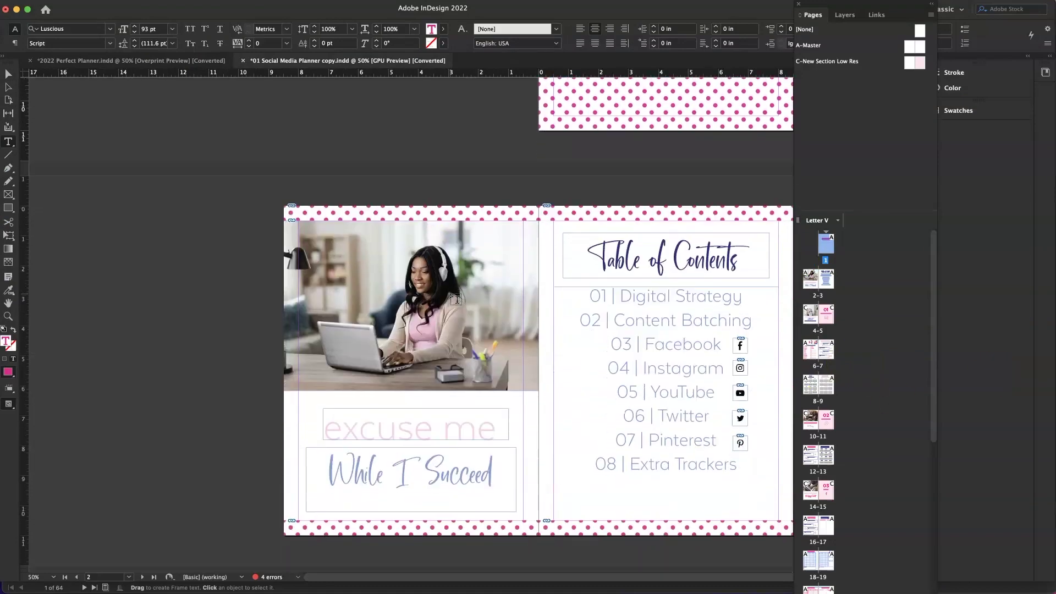
scroll(456, 299, down, 1)
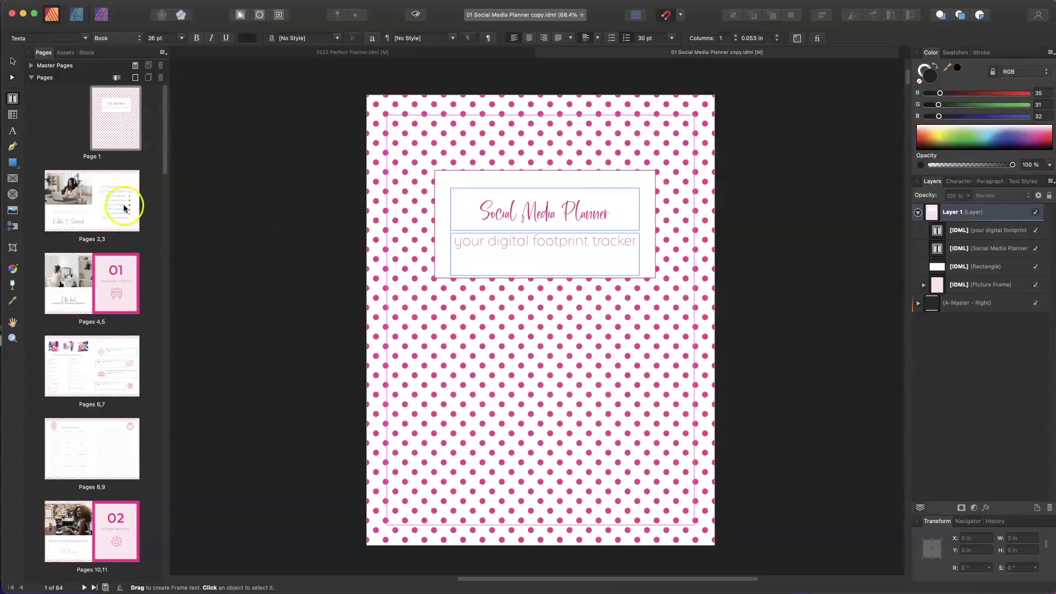
Step through the spreads from the Table of Contents (pages 2–3) to pages 12–13
click(124, 208)
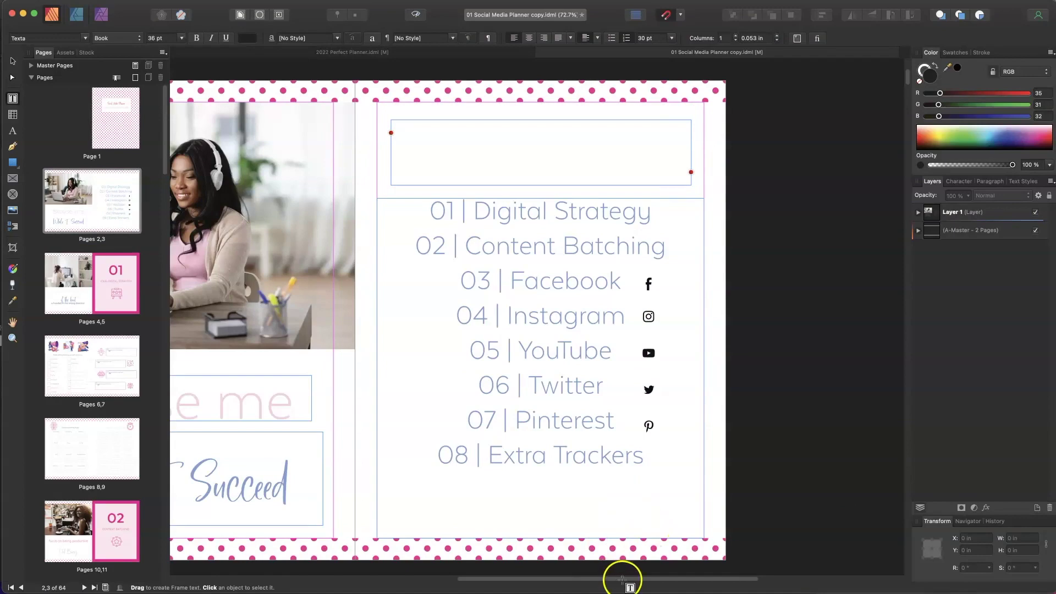
drag(625, 579, 539, 576)
click(101, 296)
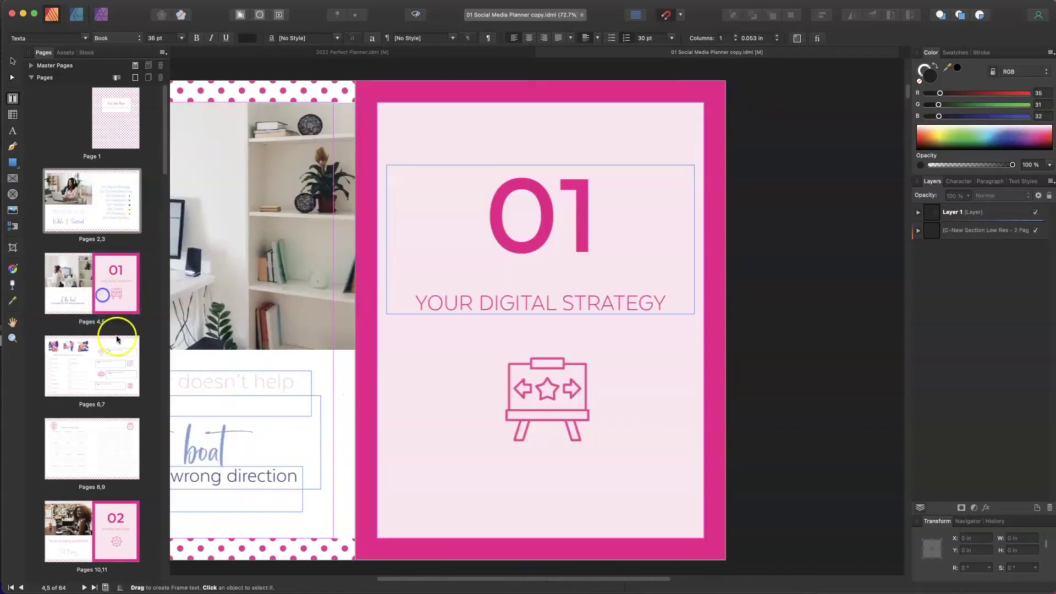
click(114, 371)
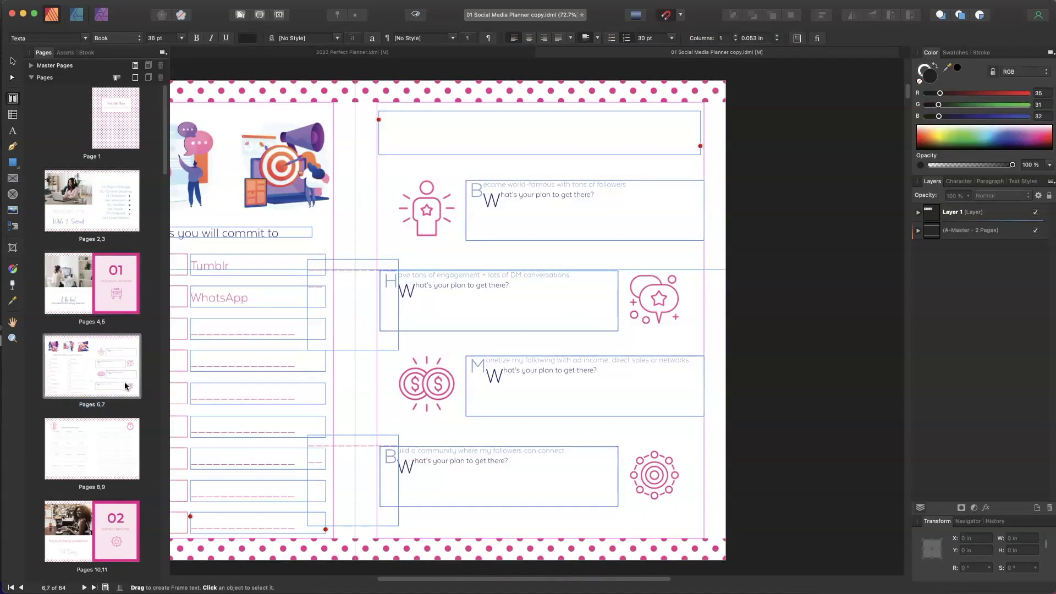
click(123, 455)
scroll(121, 444, down, 5)
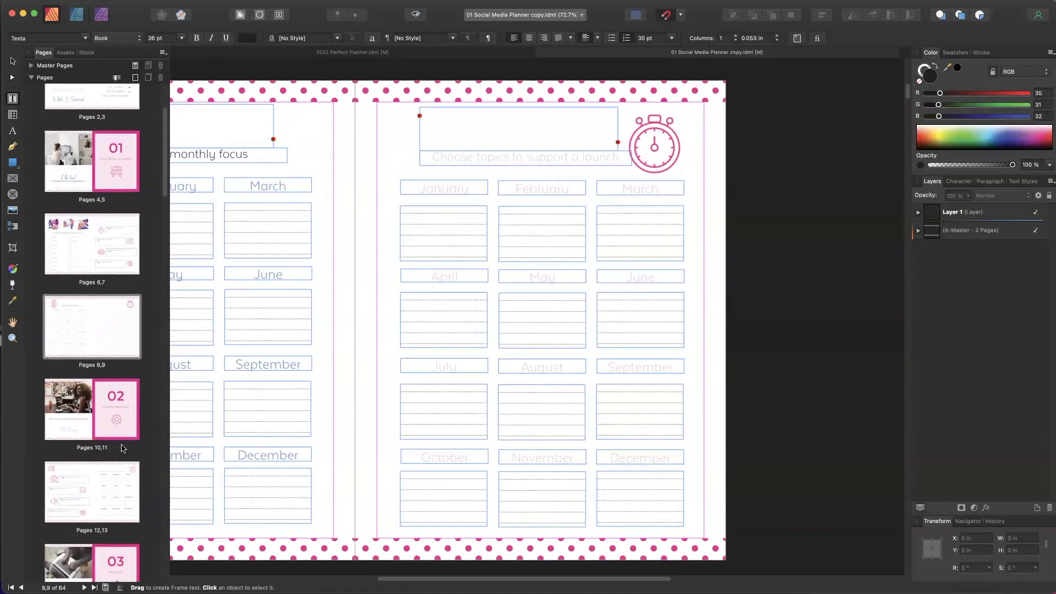
click(109, 480)
Continue through pages 16–17 and 18–19 to the Your Job Is spread, pages 22–23
scroll(108, 468, down, 4)
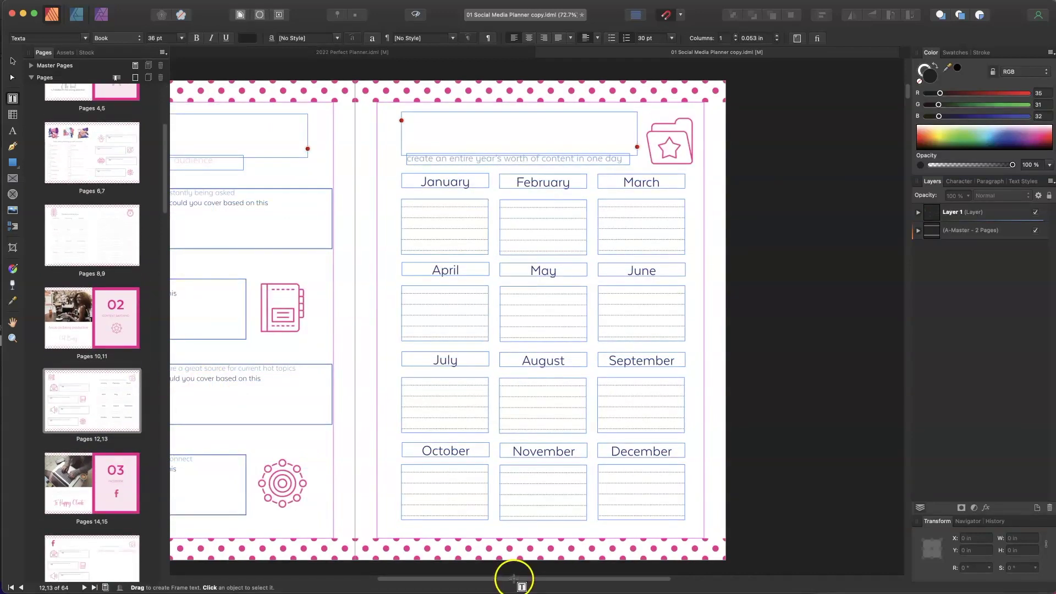
drag(516, 575, 483, 579)
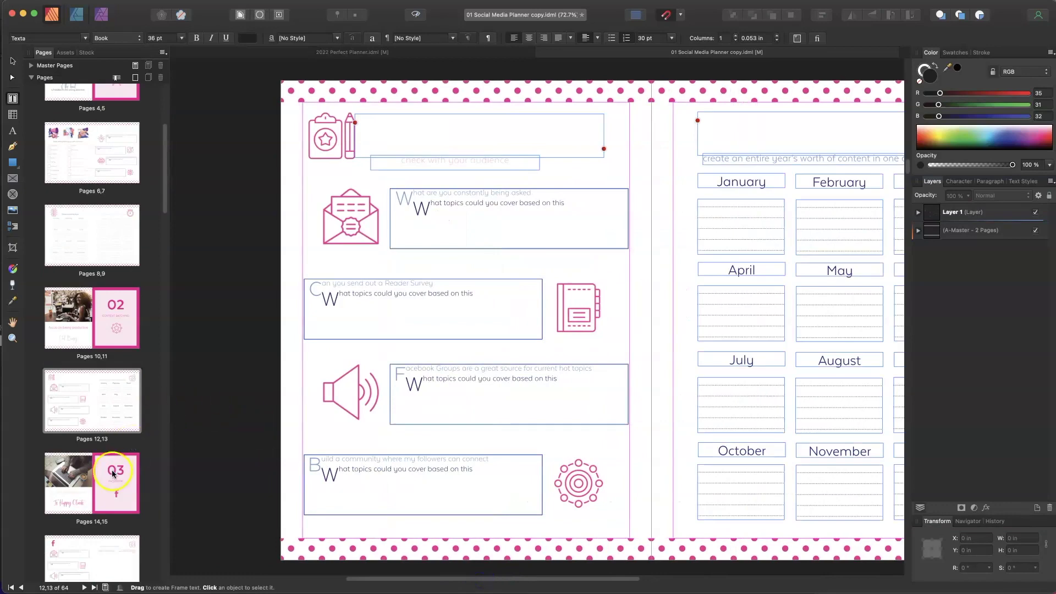
click(104, 415)
scroll(112, 451, down, 4)
click(114, 456)
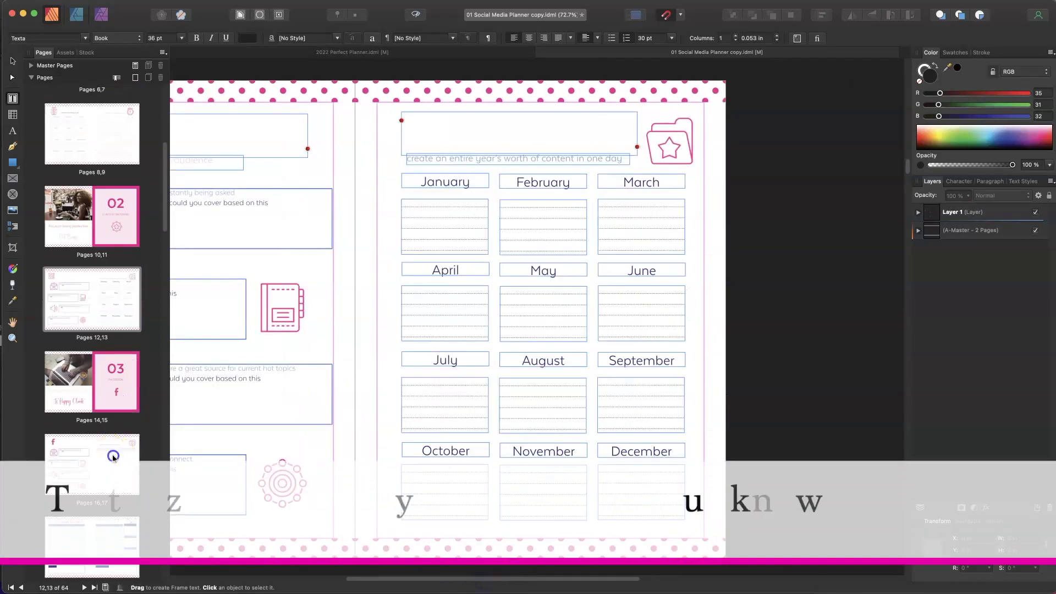
scroll(117, 457, down, 4)
scroll(117, 458, down, 2)
click(111, 372)
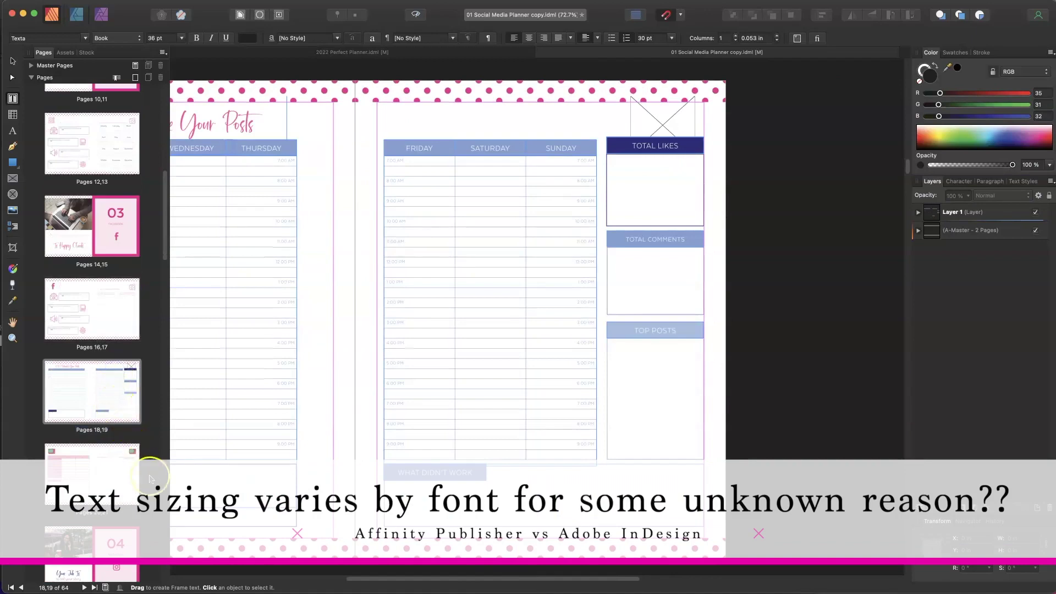
scroll(106, 431, down, 5)
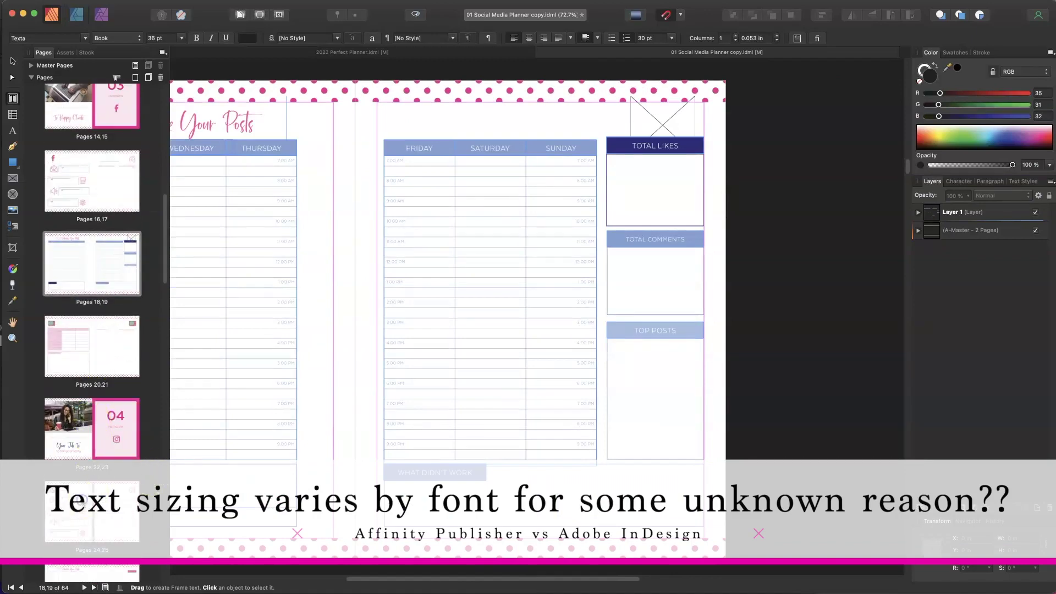
click(89, 425)
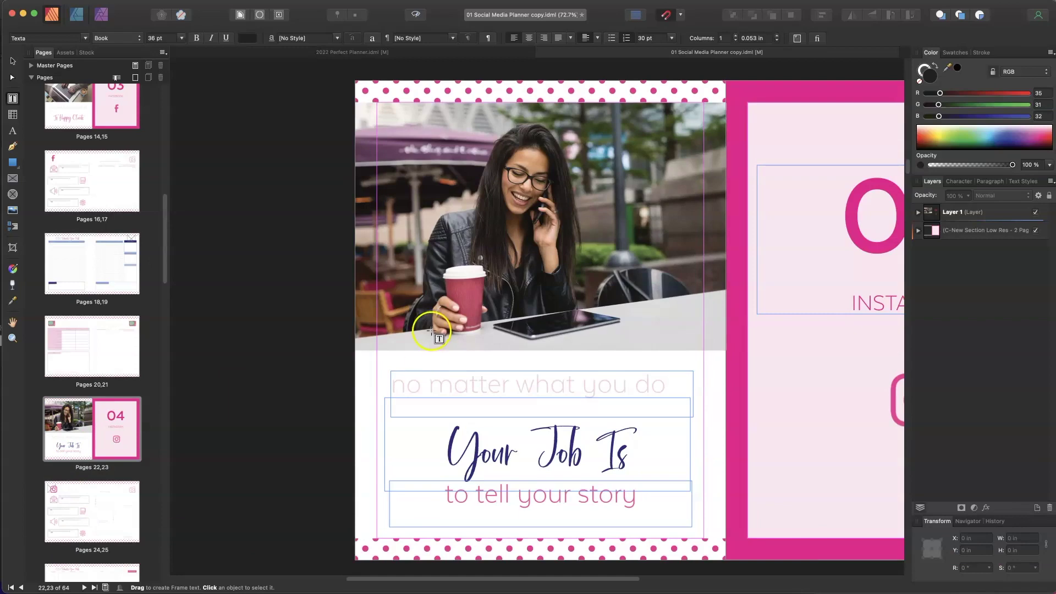
click(496, 333)
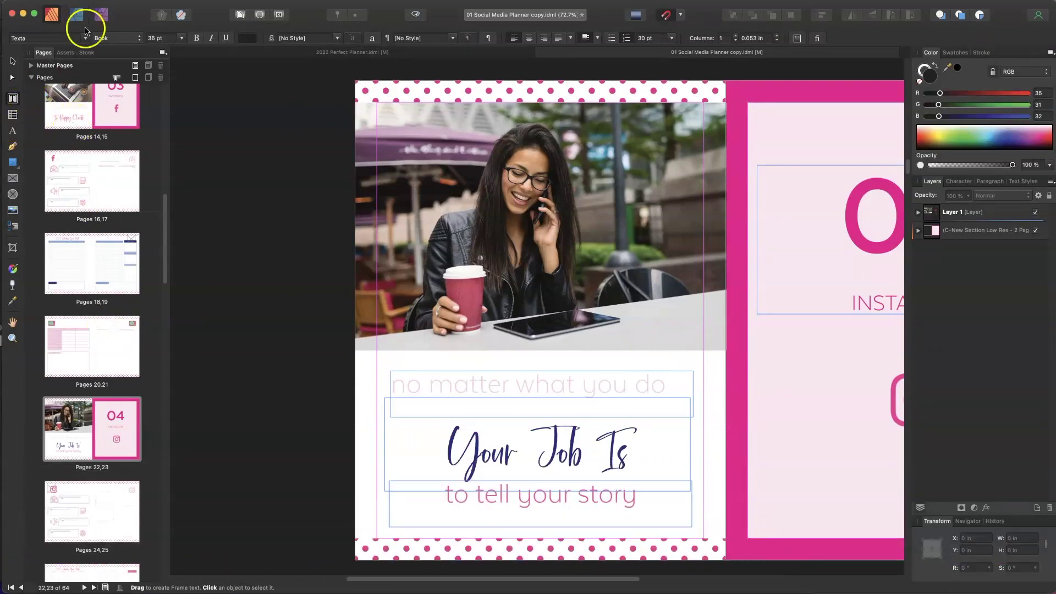
Slide the Publisher window right to show InDesign, then return to Publisher's pages 22–23
drag(226, 14, 260, 8)
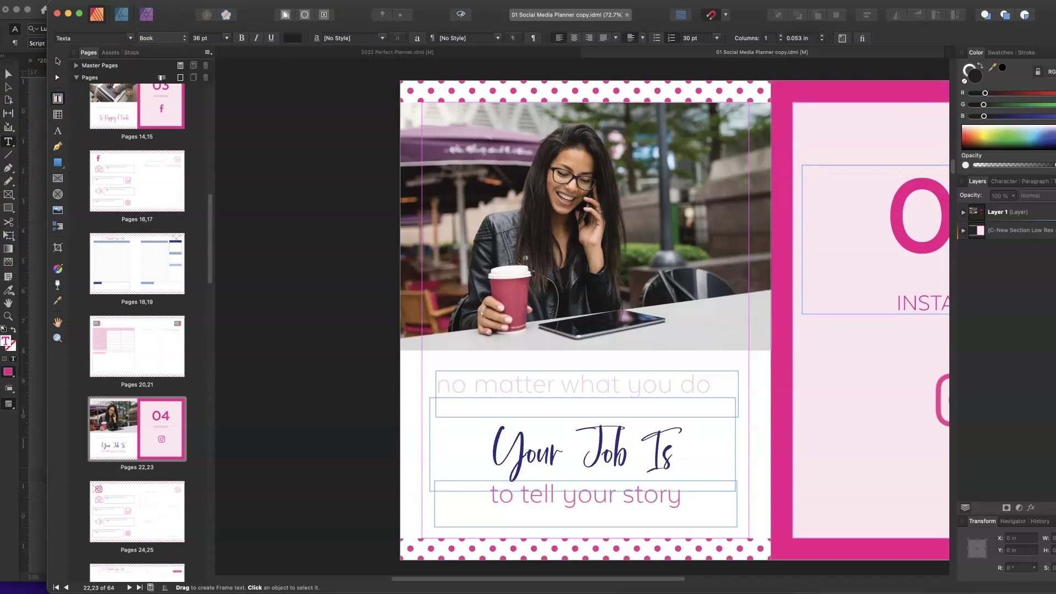
click(214, 5)
click(323, 405)
click(15, 262)
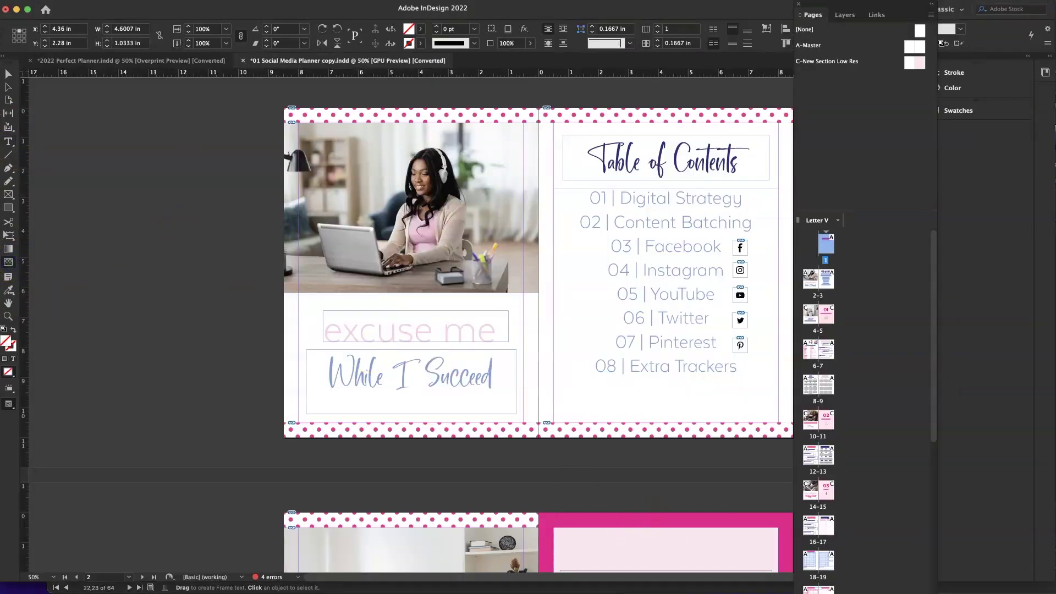
key(super+Tab)
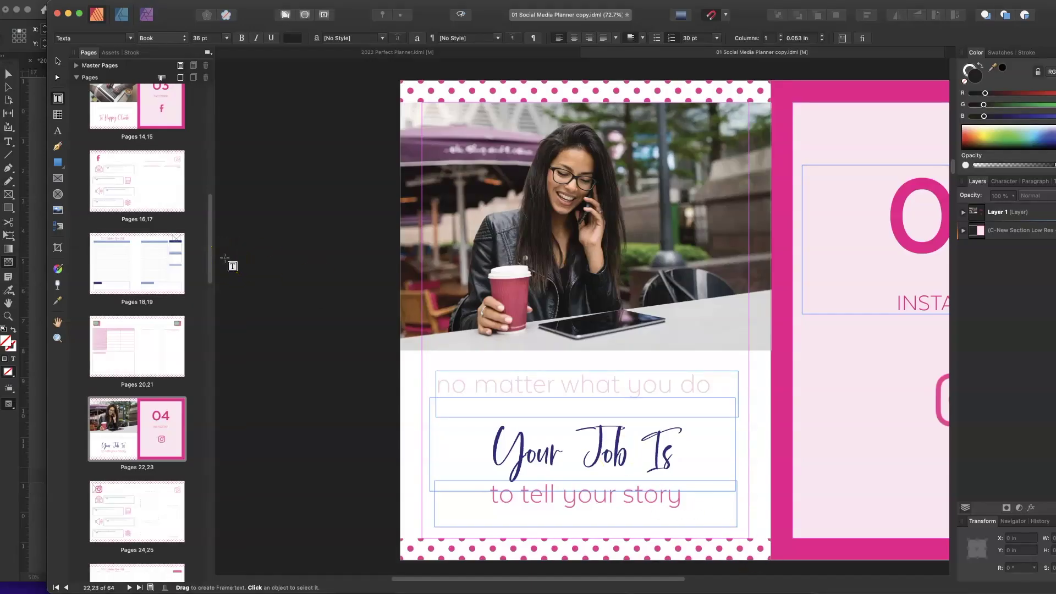
click(39, 374)
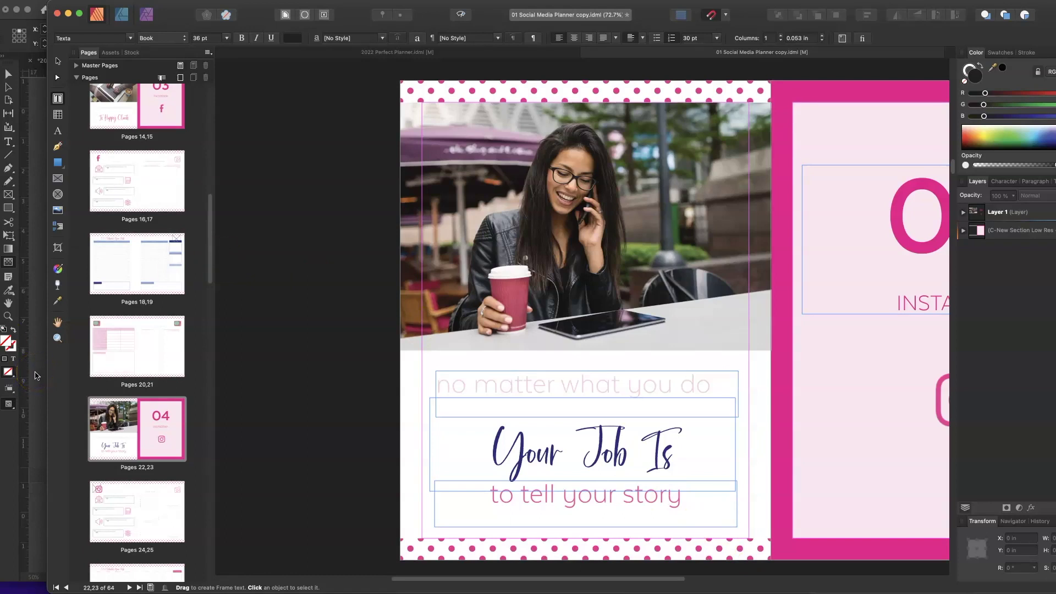
click(33, 374)
click(33, 364)
click(19, 286)
click(21, 284)
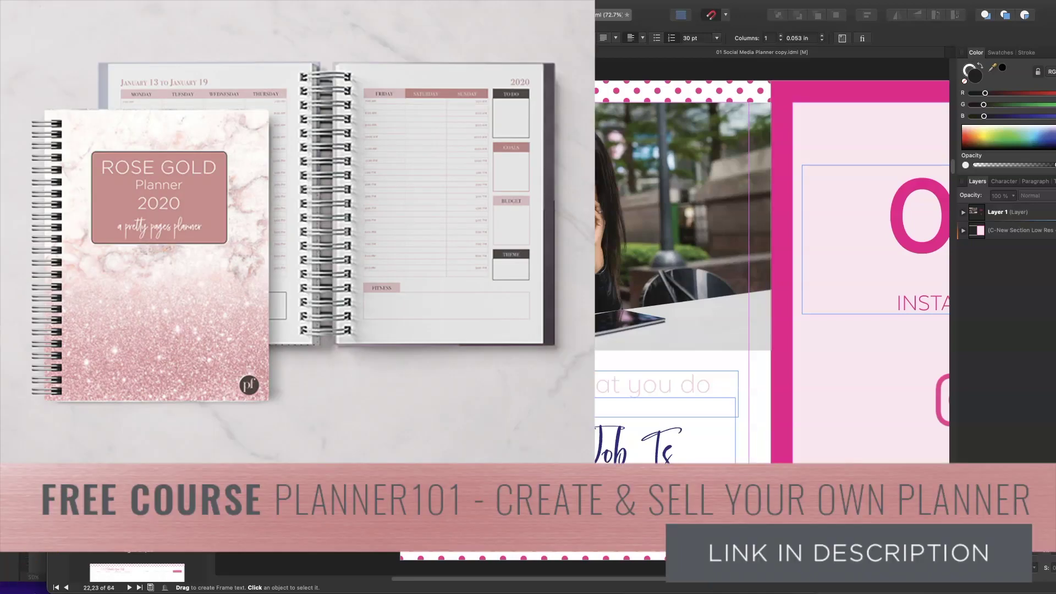